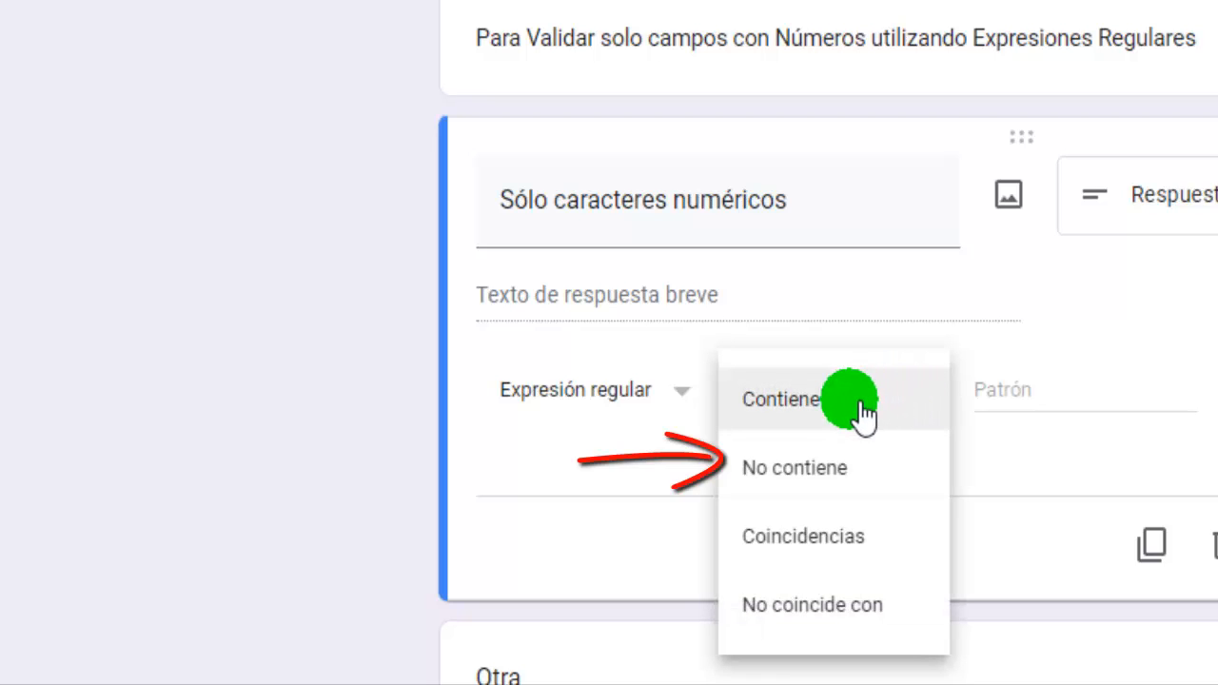
Examine the regular-expression conditions No contiene, Coincidencias, No coincide con and Contiene, plus the pattern and custom error text fields
{"action": "left_click", "coordinate": [837, 467]}
{"action": "left_click", "coordinate": [924, 408]}
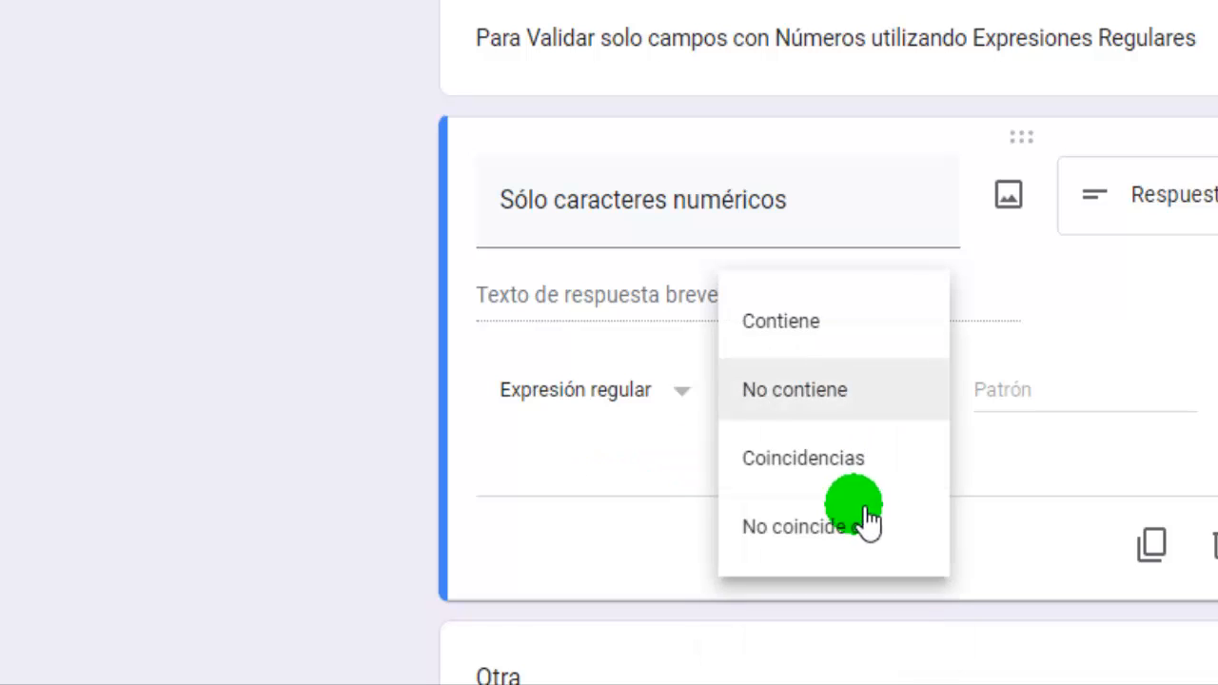
{"action": "left_click", "coordinate": [841, 461]}
{"action": "left_click", "coordinate": [911, 407]}
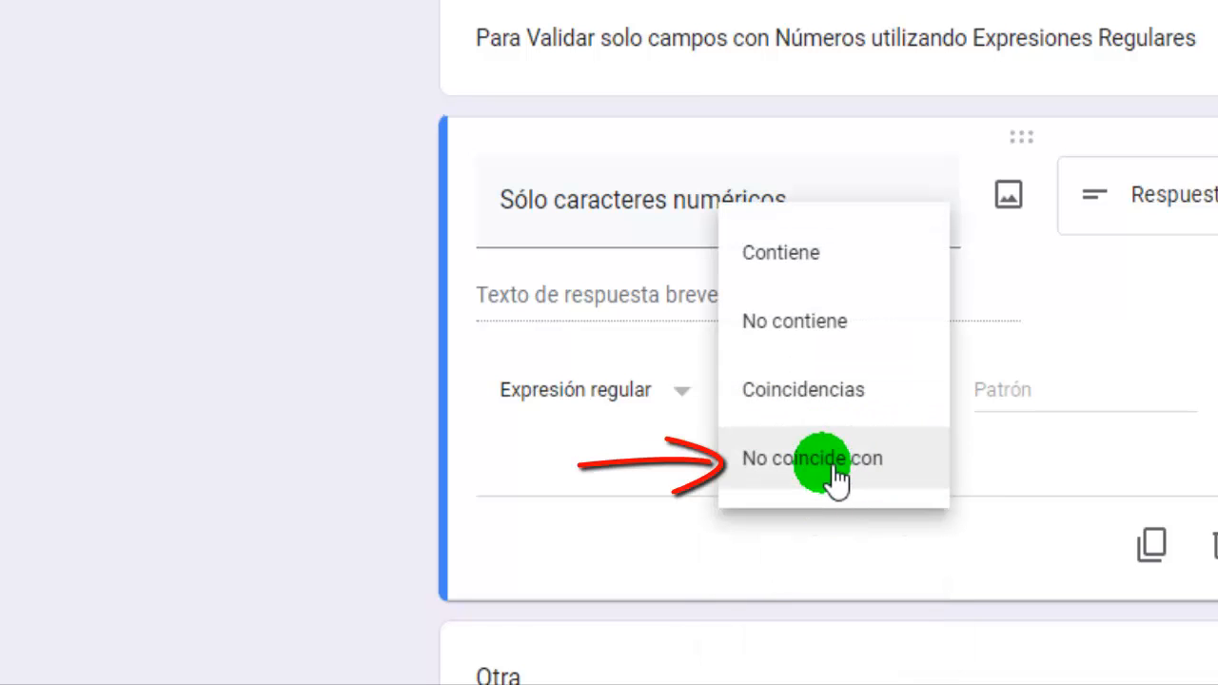
{"action": "left_click", "coordinate": [835, 481]}
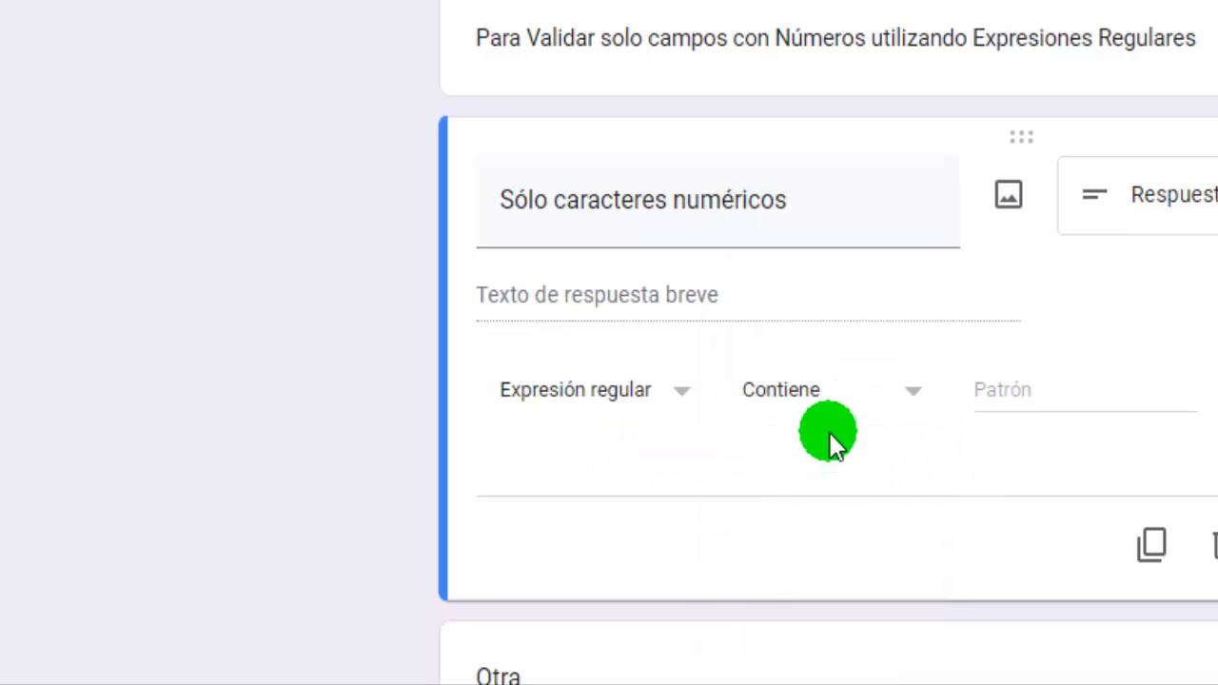
{"action": "left_click", "coordinate": [921, 405]}
{"action": "left_click", "coordinate": [1092, 392]}
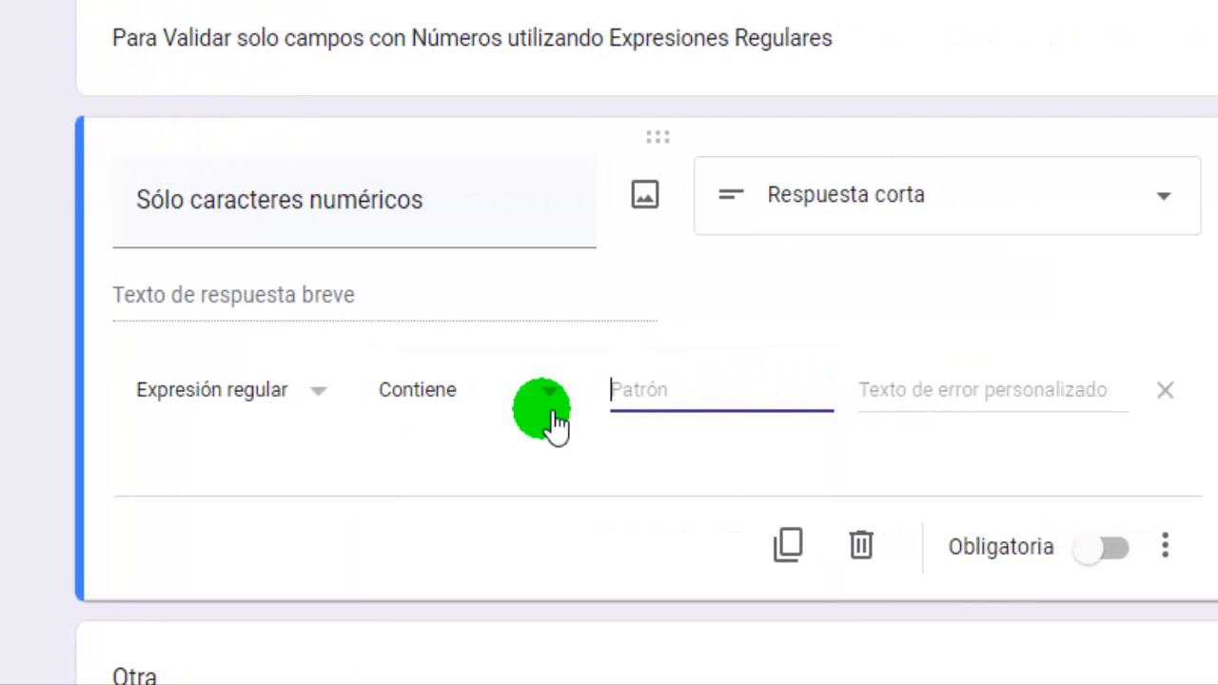
{"action": "left_click", "coordinate": [558, 407]}
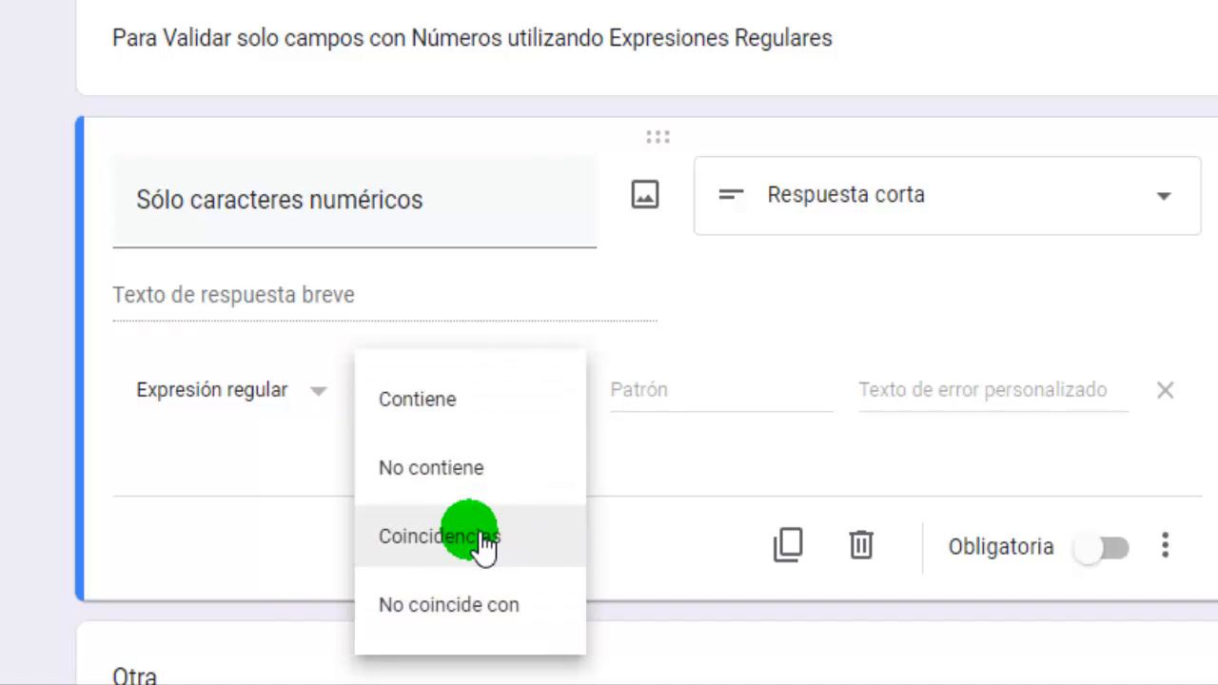
{"action": "left_click", "coordinate": [504, 404]}
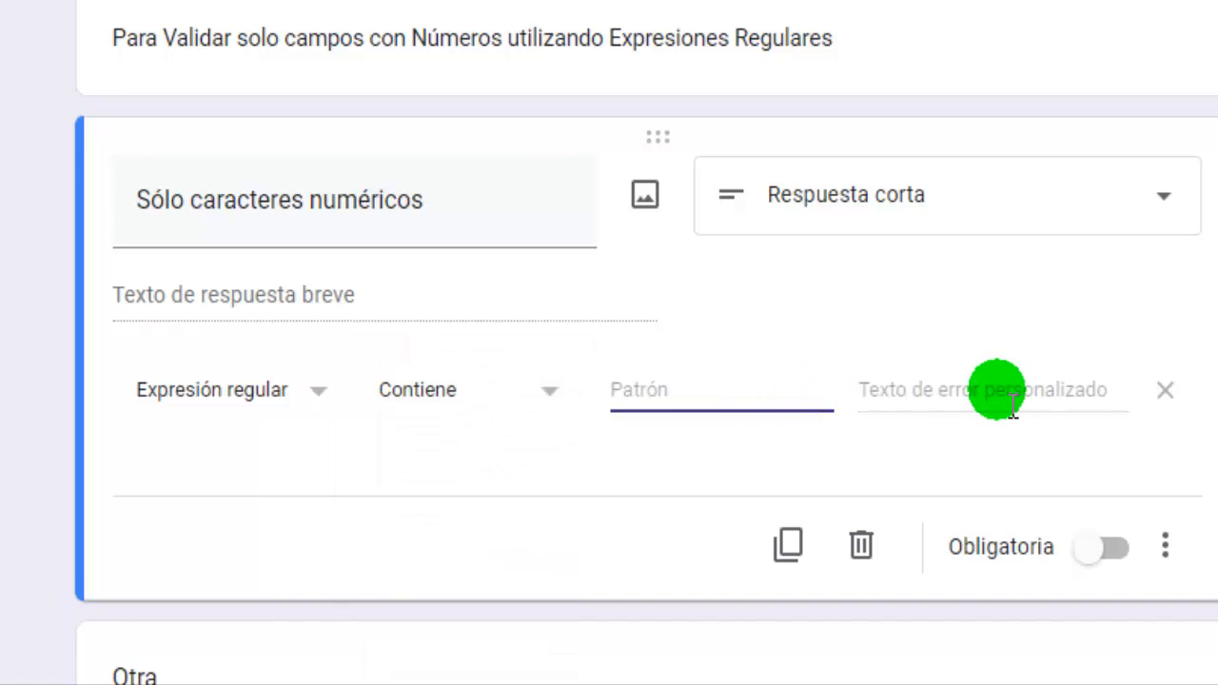
{"action": "left_click", "coordinate": [1014, 401]}
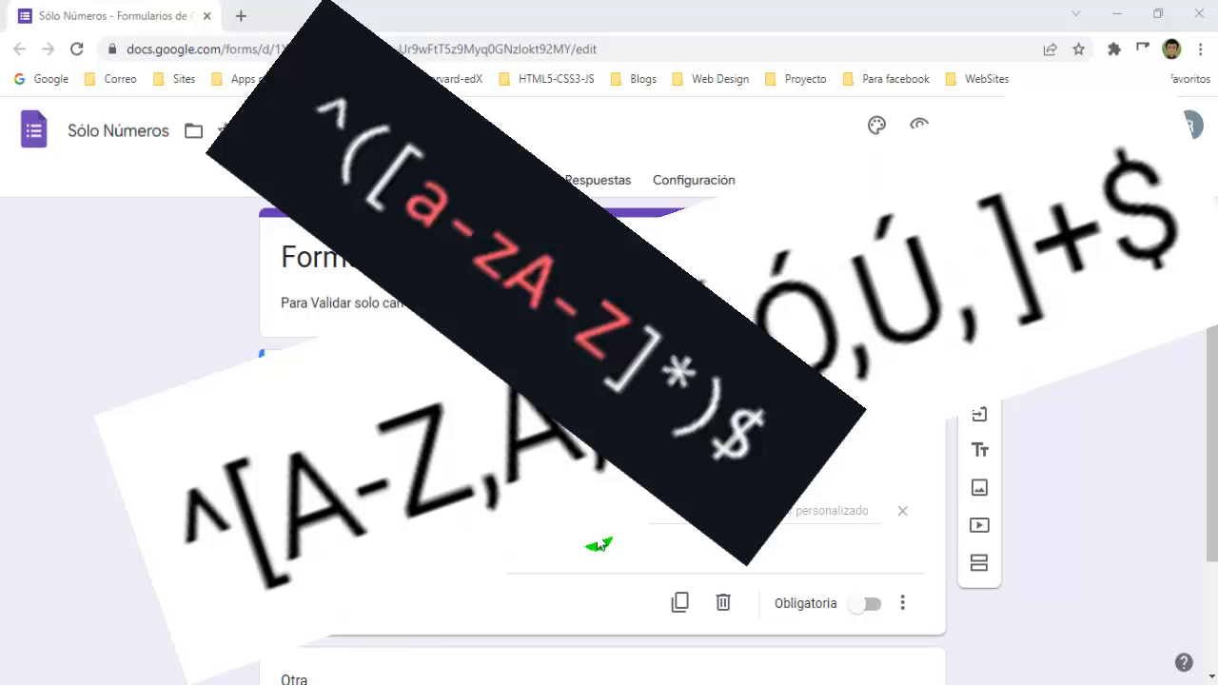
Switch to the Regular Expressions Cheat Sheet and look through its sections on anchors, quantifiers, character classes and ranges
{"action": "left_click", "coordinate": [609, 512]}
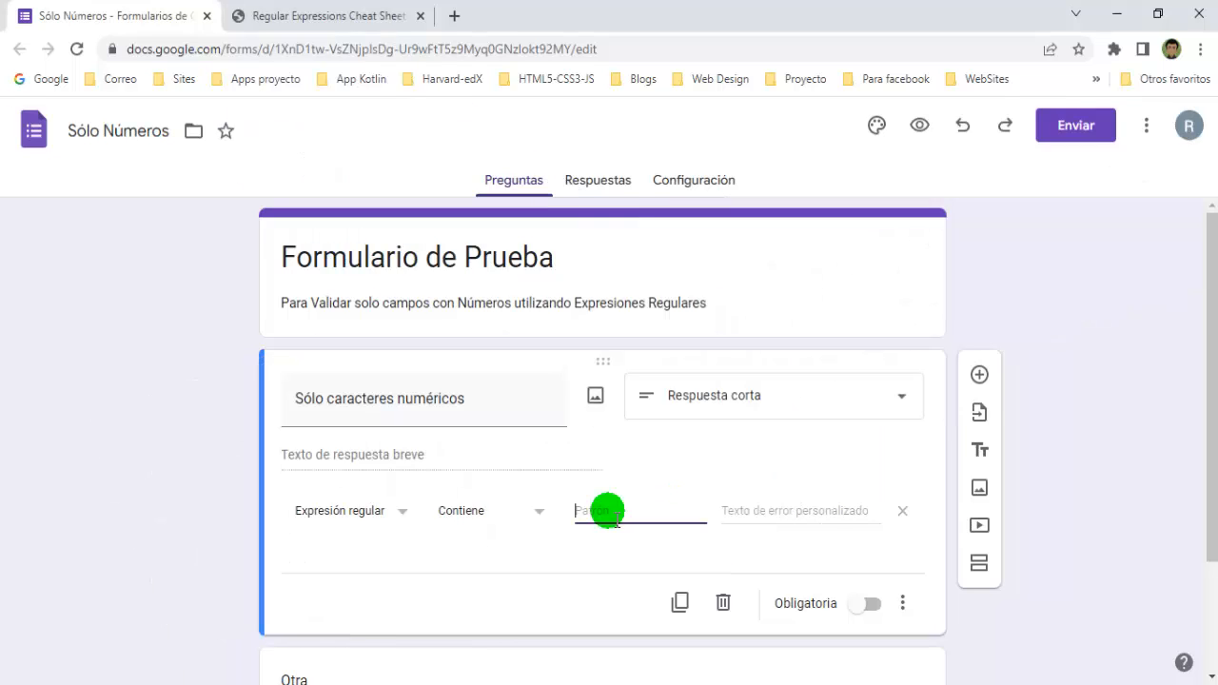
{"action": "left_click", "coordinate": [328, 16]}
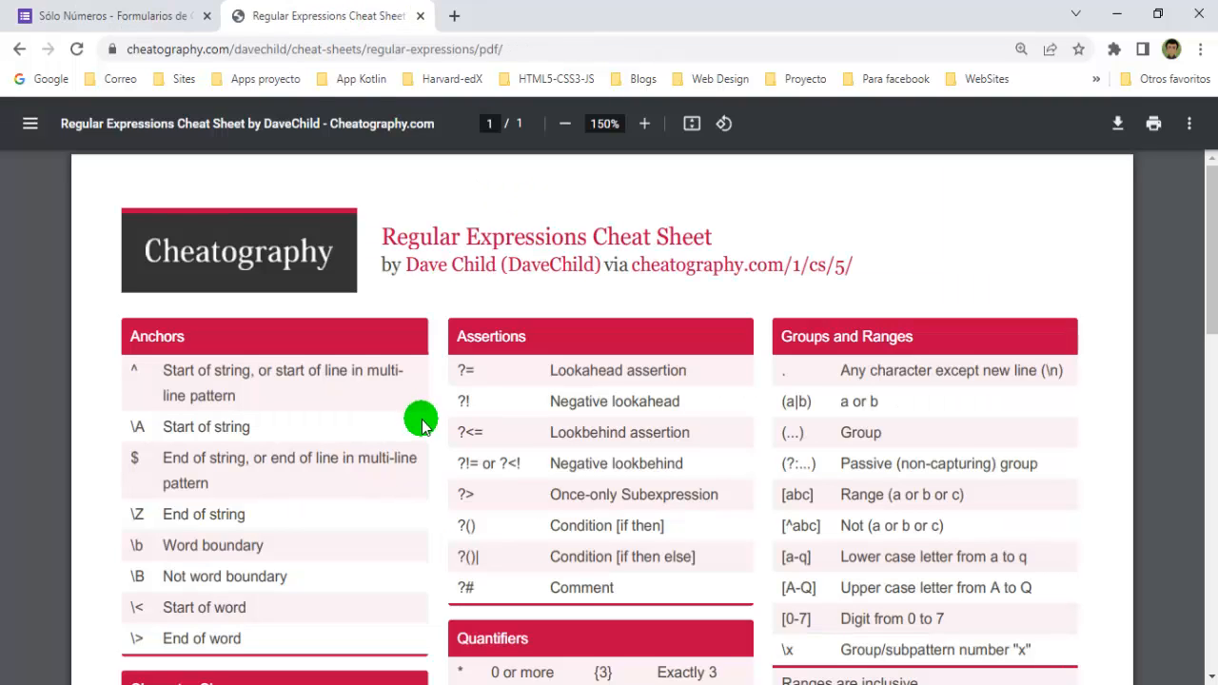
{"action": "scroll", "coordinate": [426, 408], "scroll_direction": "down", "scroll_amount": 4}
{"action": "scroll", "coordinate": [666, 385], "scroll_direction": "down", "scroll_amount": 5}
{"action": "scroll", "coordinate": [680, 421], "scroll_direction": "up", "scroll_amount": 4}
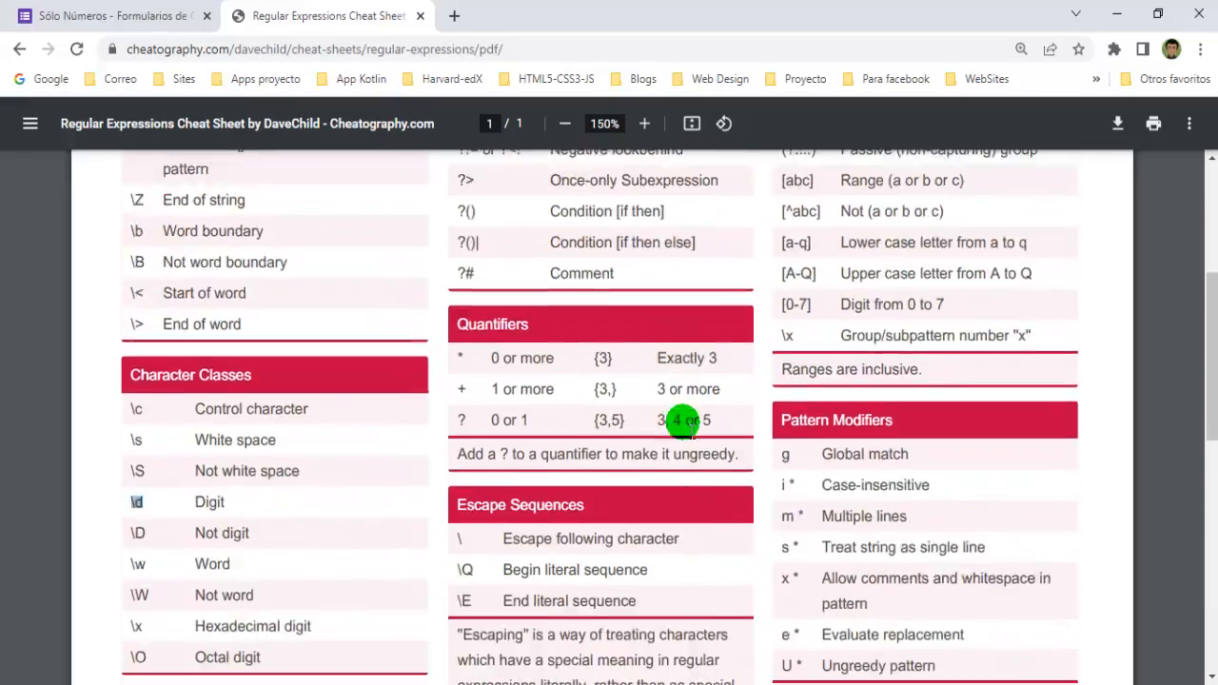
{"action": "scroll", "coordinate": [679, 422], "scroll_direction": "down", "scroll_amount": 6}
{"action": "scroll", "coordinate": [680, 422], "scroll_direction": "up", "scroll_amount": 7}
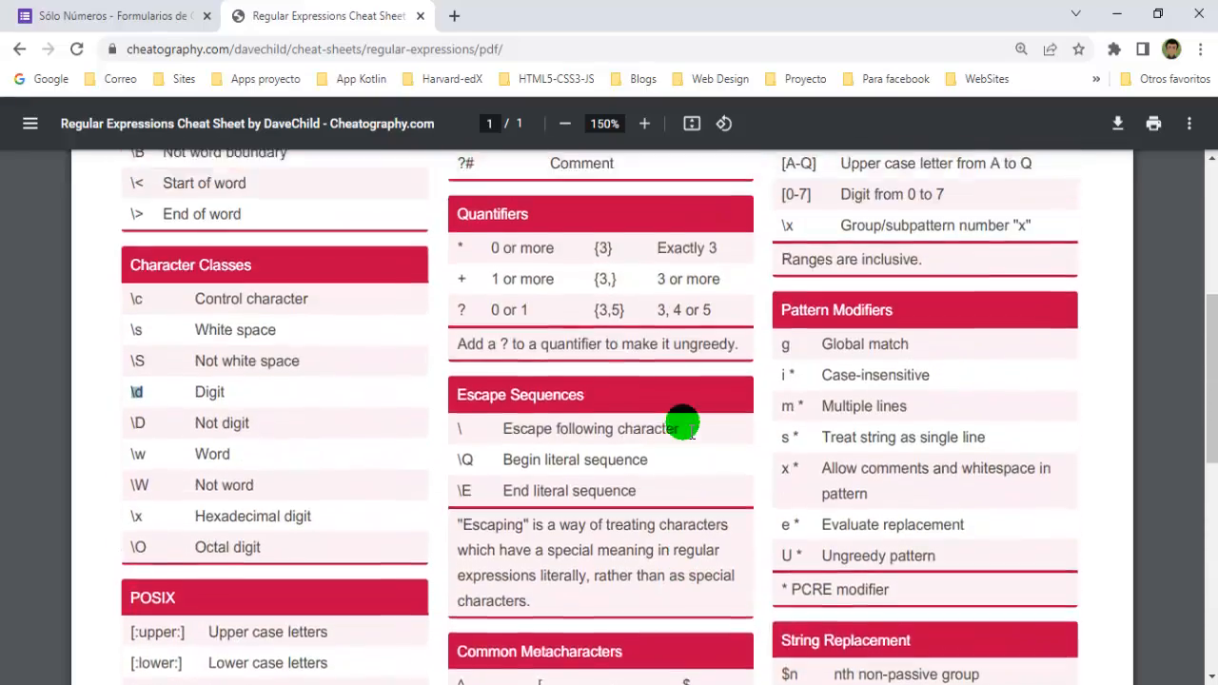
{"action": "scroll", "coordinate": [660, 428], "scroll_direction": "down", "scroll_amount": 8}
{"action": "scroll", "coordinate": [654, 425], "scroll_direction": "up", "scroll_amount": 15}
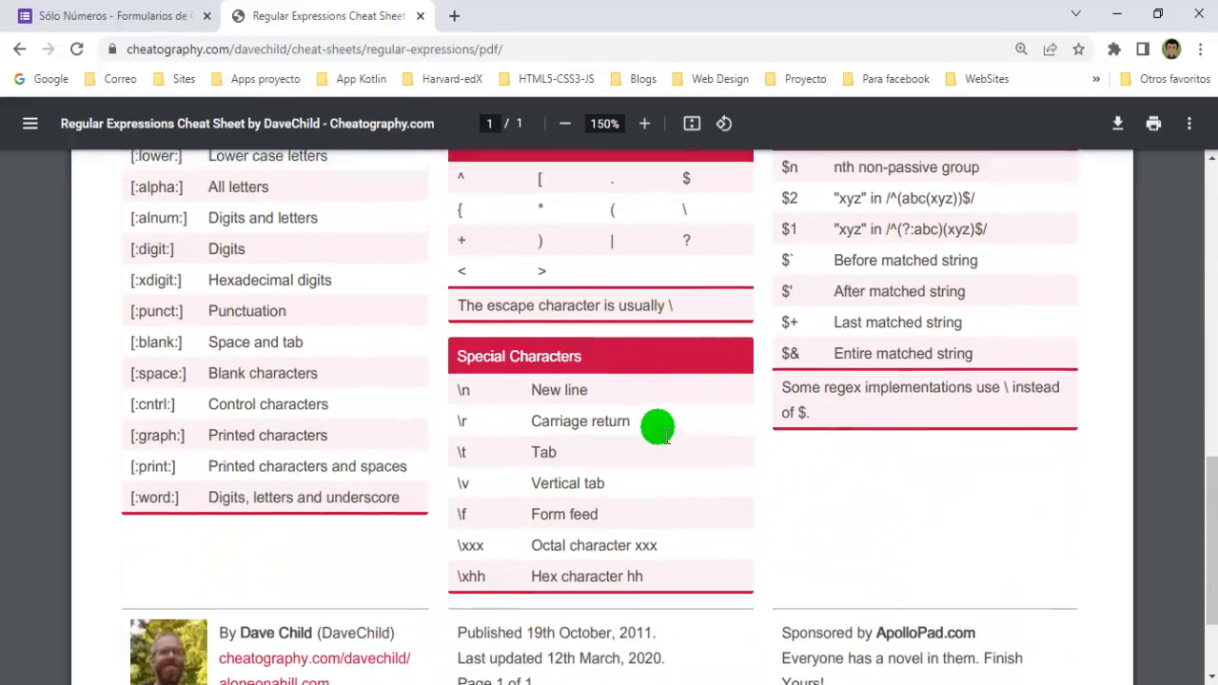
Look up the start-of-string anchor ^, the digit range [0-7] and the digit class \d in the cheat sheet
{"action": "left_click_drag", "start_coordinate": [139, 370], "coordinate": [130, 371]}
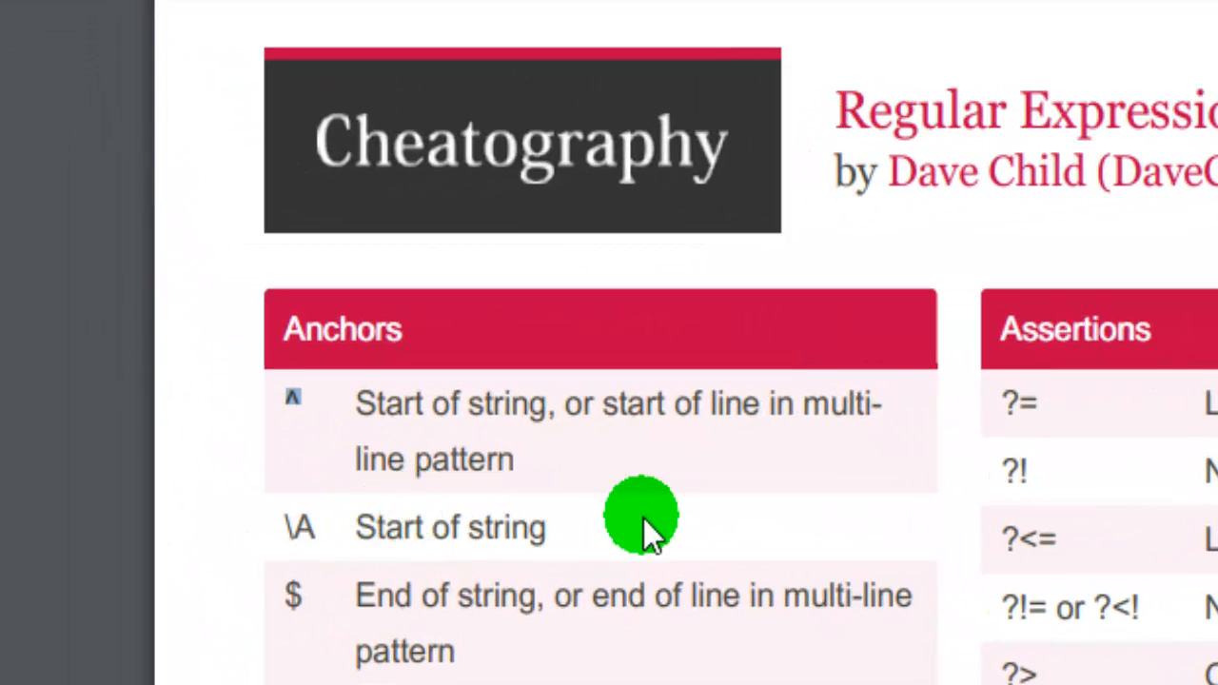
{"action": "scroll", "coordinate": [642, 514], "scroll_direction": "down", "scroll_amount": 5}
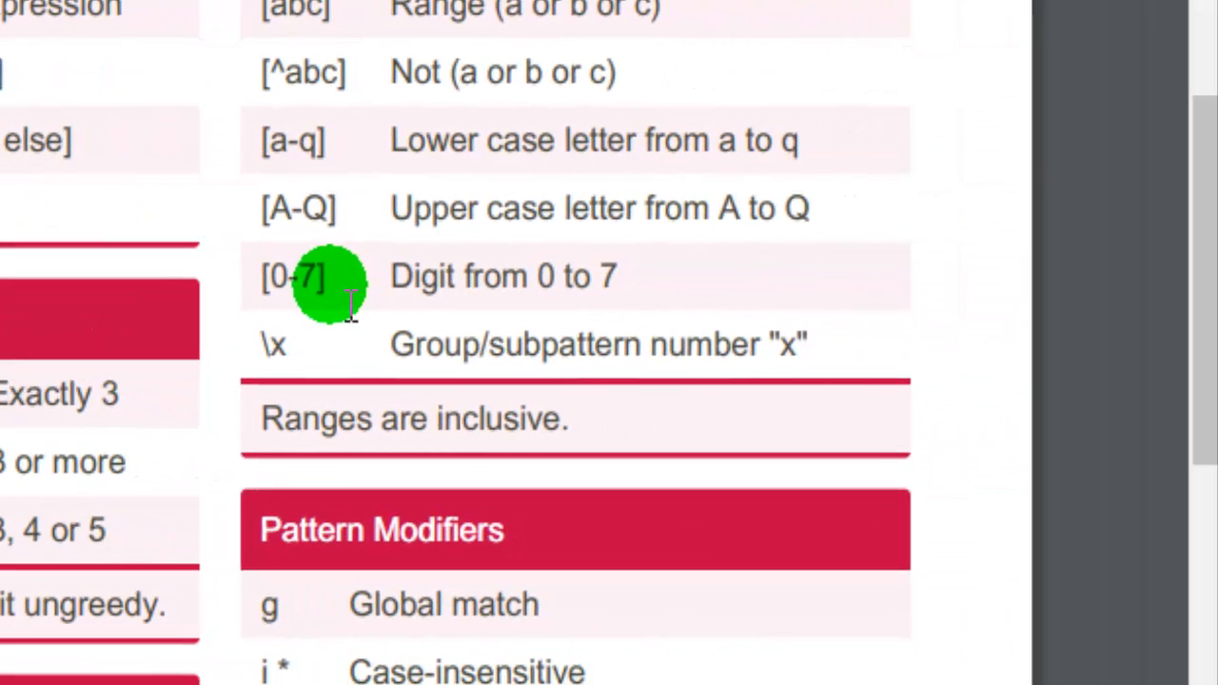
{"action": "left_click_drag", "start_coordinate": [333, 280], "coordinate": [265, 275]}
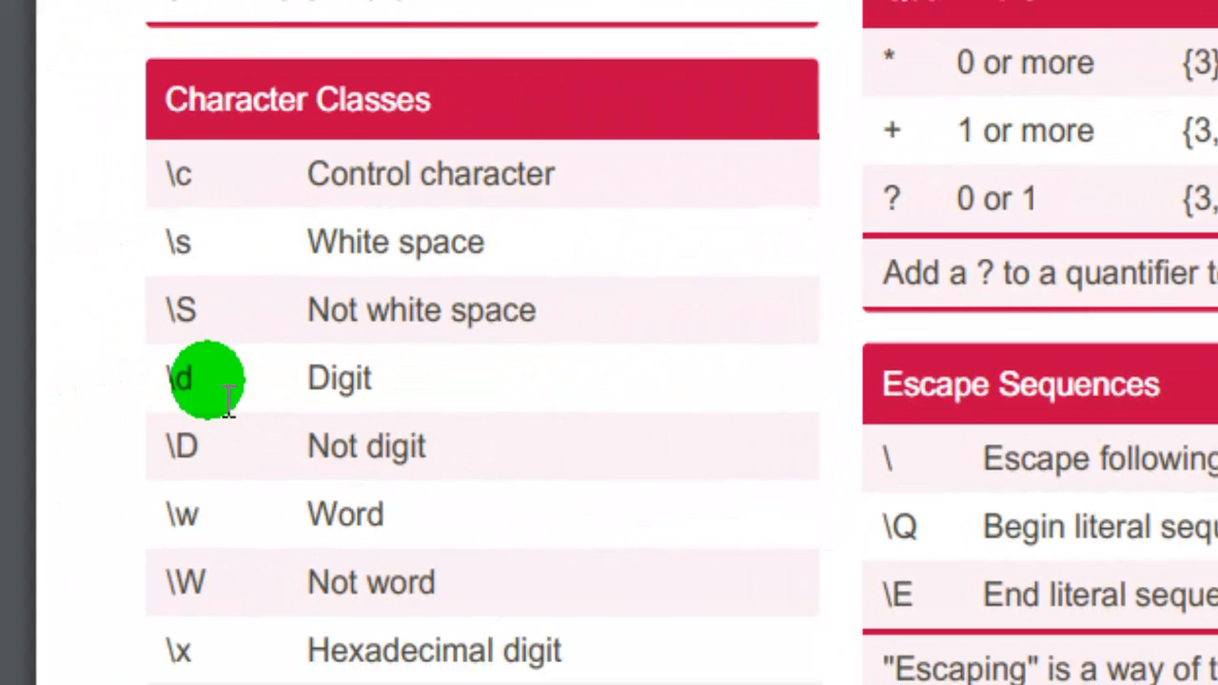
{"action": "left_click_drag", "start_coordinate": [169, 390], "coordinate": [433, 398]}
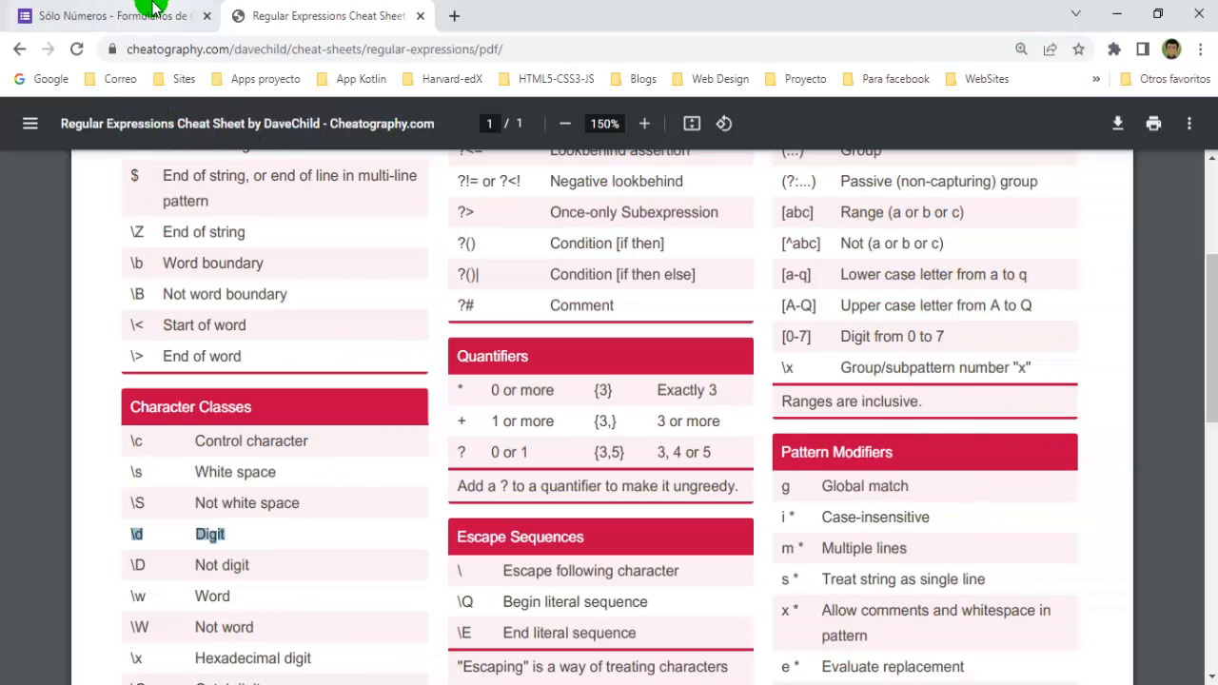
Return to the form editor and enter the pattern ^[0-9] for the question Sólo caracteres numéricos, keeping the condition Contiene
{"action": "left_click", "coordinate": [152, 7]}
{"action": "left_click", "coordinate": [598, 504]}
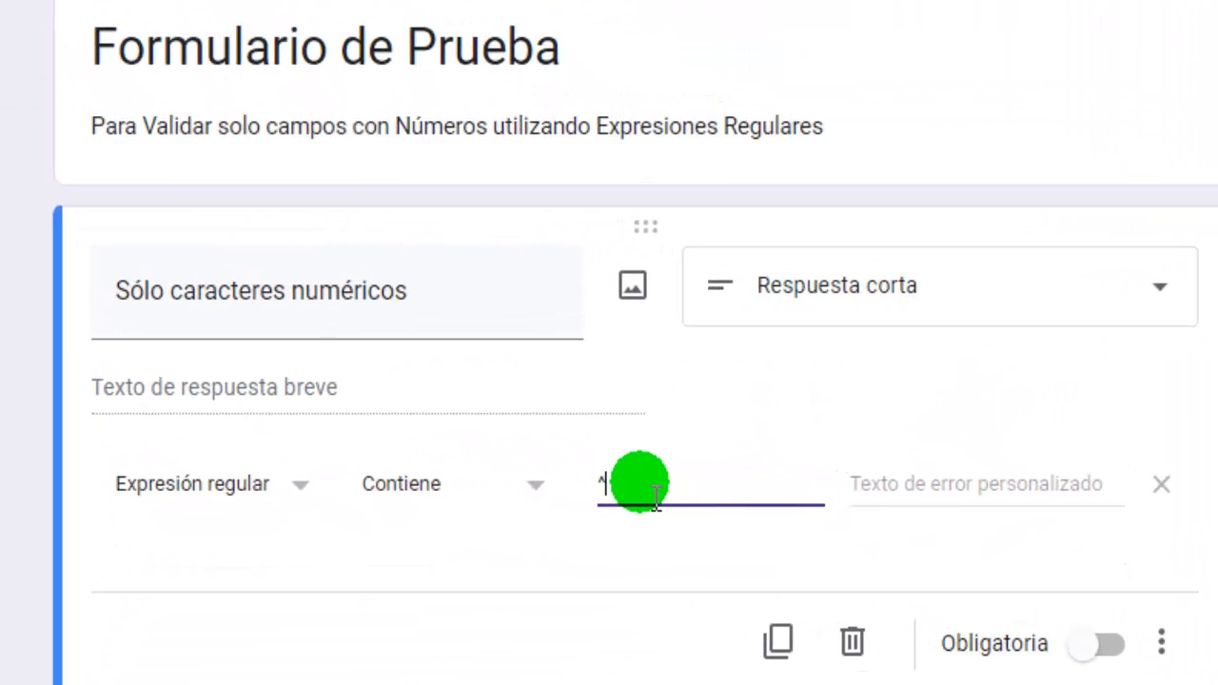
{"action": "type", "text": "^["}
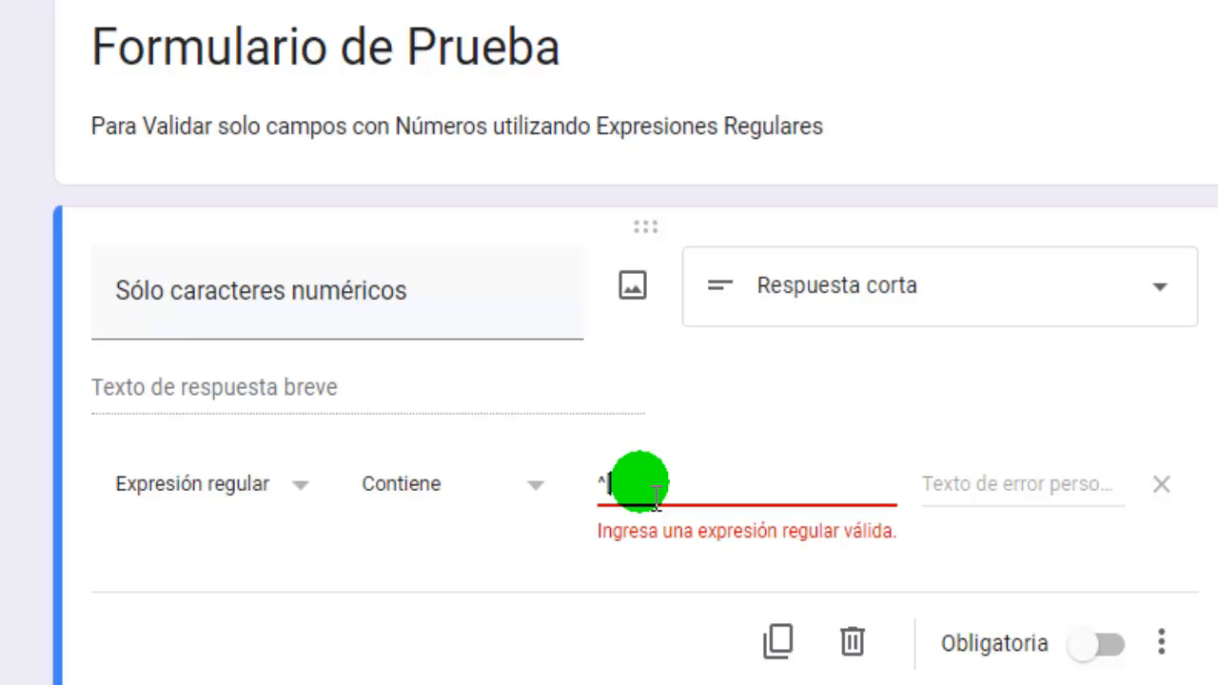
{"action": "type", "text": "0-9]"}
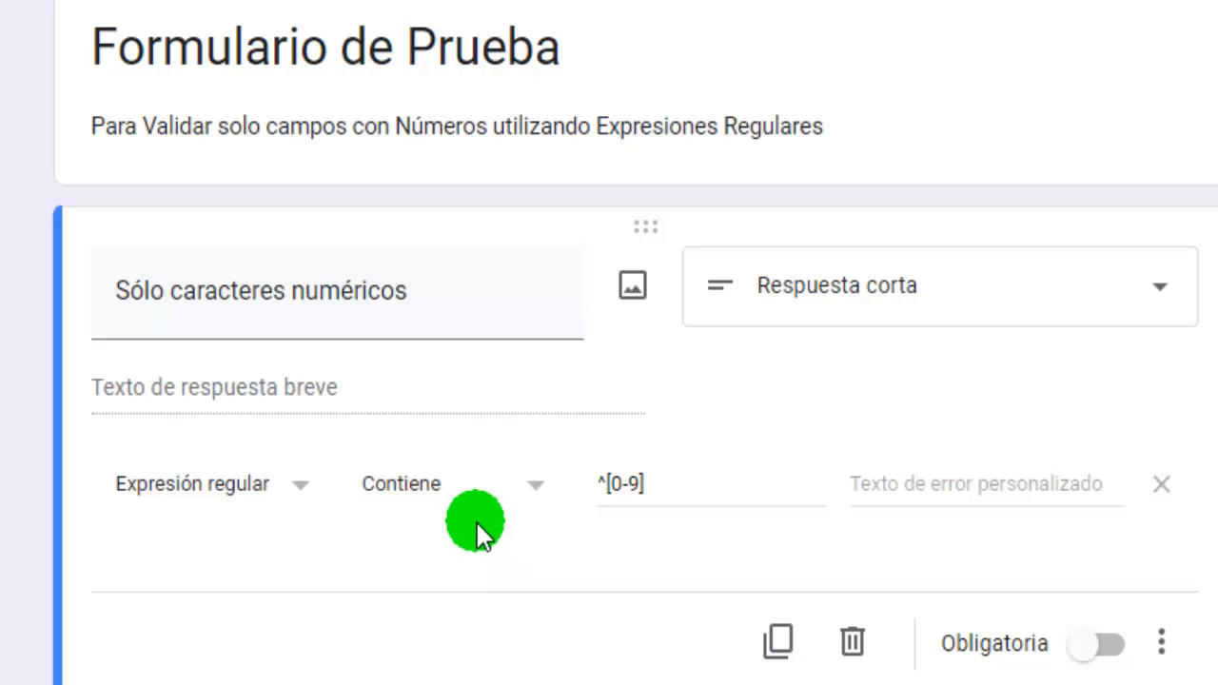
{"action": "left_click", "coordinate": [541, 500]}
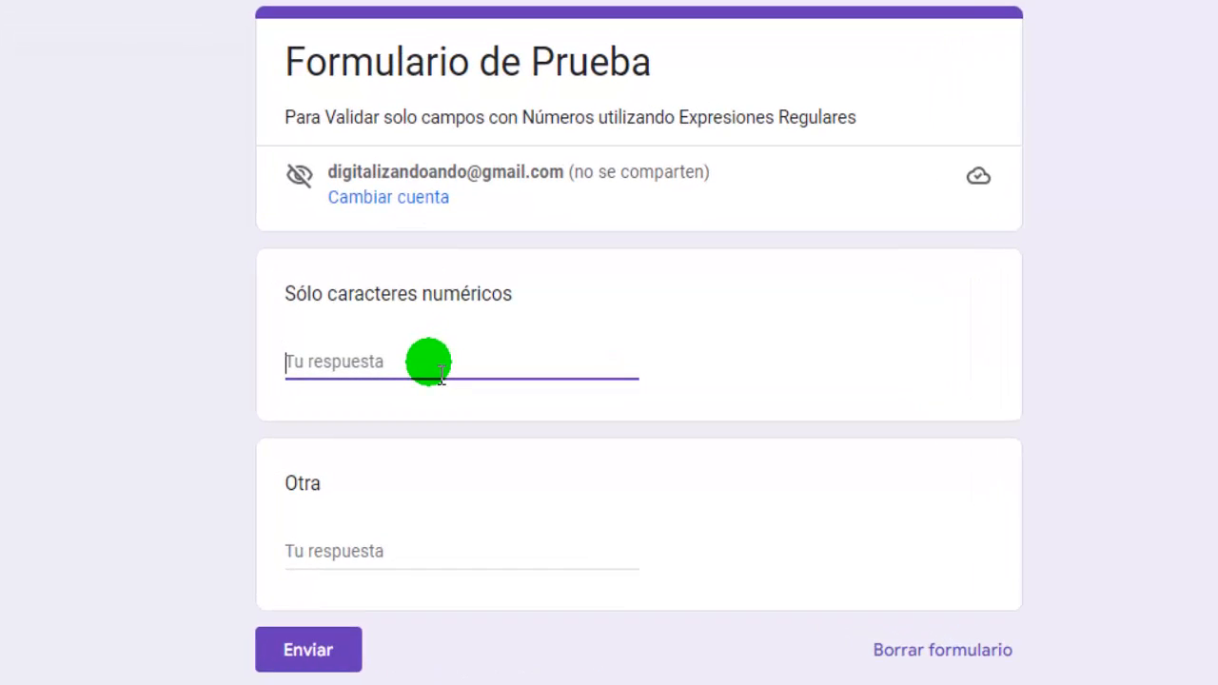
{"action": "type", "text": "872635"}
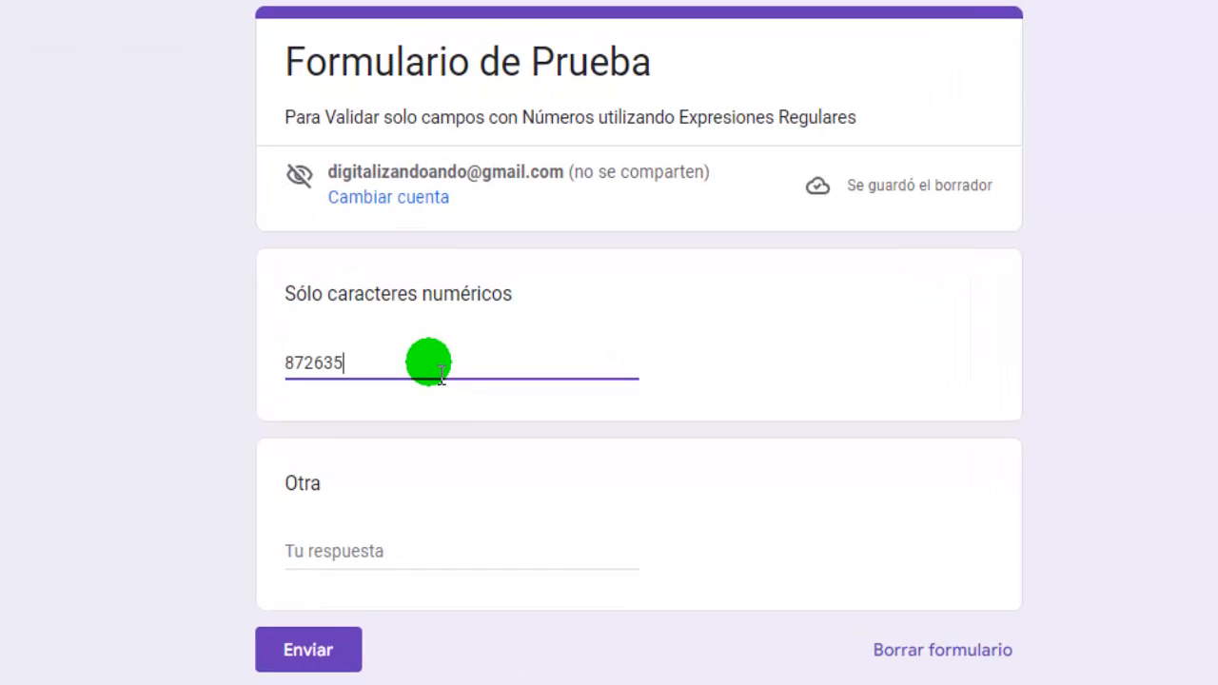
{"action": "type", "text": "0120"}
{"action": "key", "text": "Tab"}
{"action": "key", "text": "shift+Tab"}
{"action": "type", "text": "qtwr"}
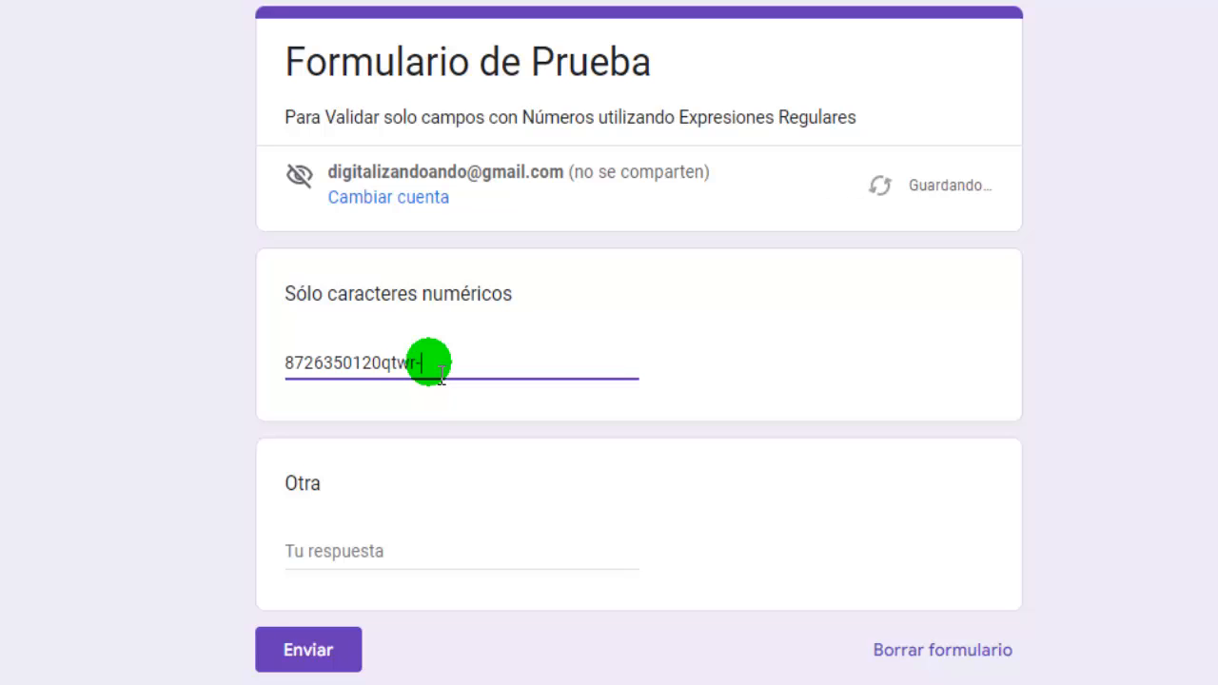
{"action": "key", "text": "Tab"}
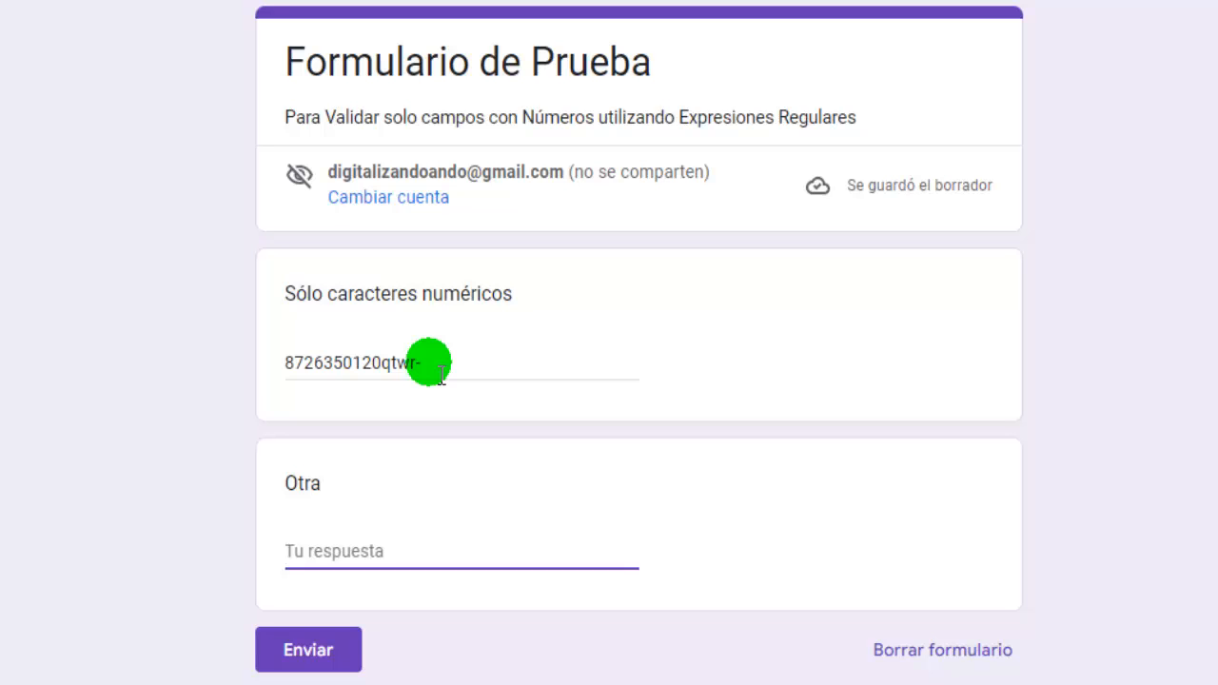
Remove the trailing qtwr- from the answer and test it with the letter a placed before the digits
{"action": "left_click", "coordinate": [441, 373]}
{"action": "key", "text": "BackSpace"}
{"action": "key", "text": "BackSpace"}
{"action": "key", "text": "BackSpace"}
{"action": "key", "text": "BackSpace"}
{"action": "key", "text": "BackSpace"}
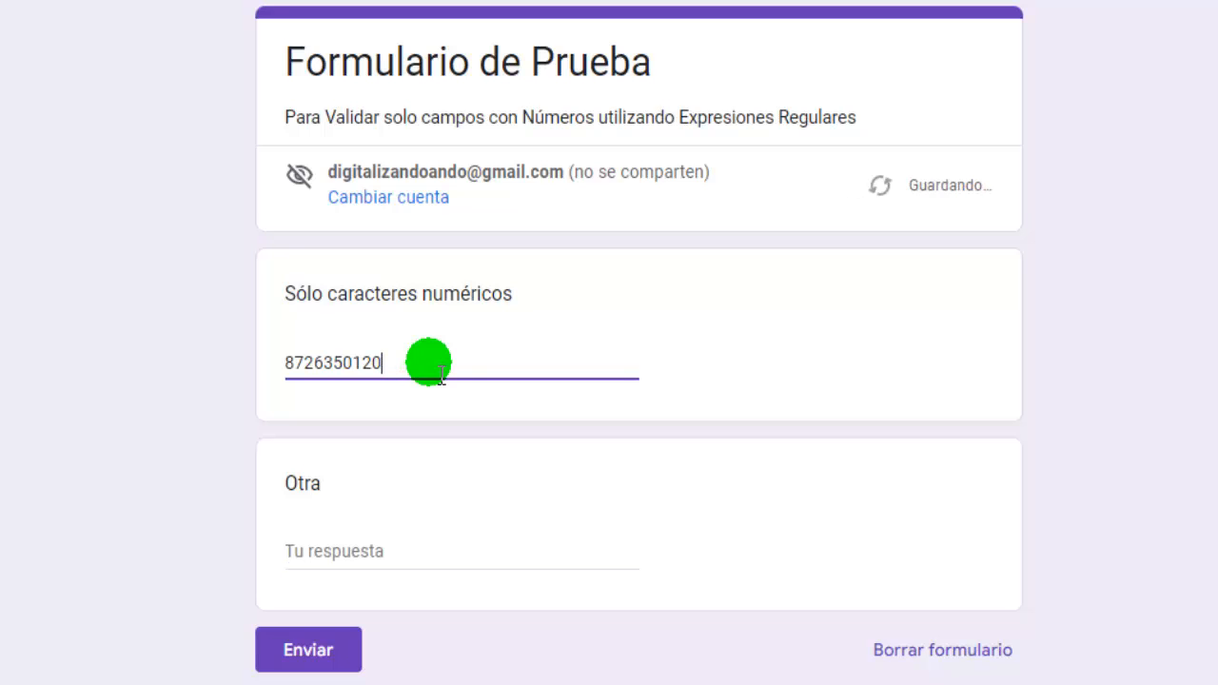
{"action": "left_click", "coordinate": [291, 371]}
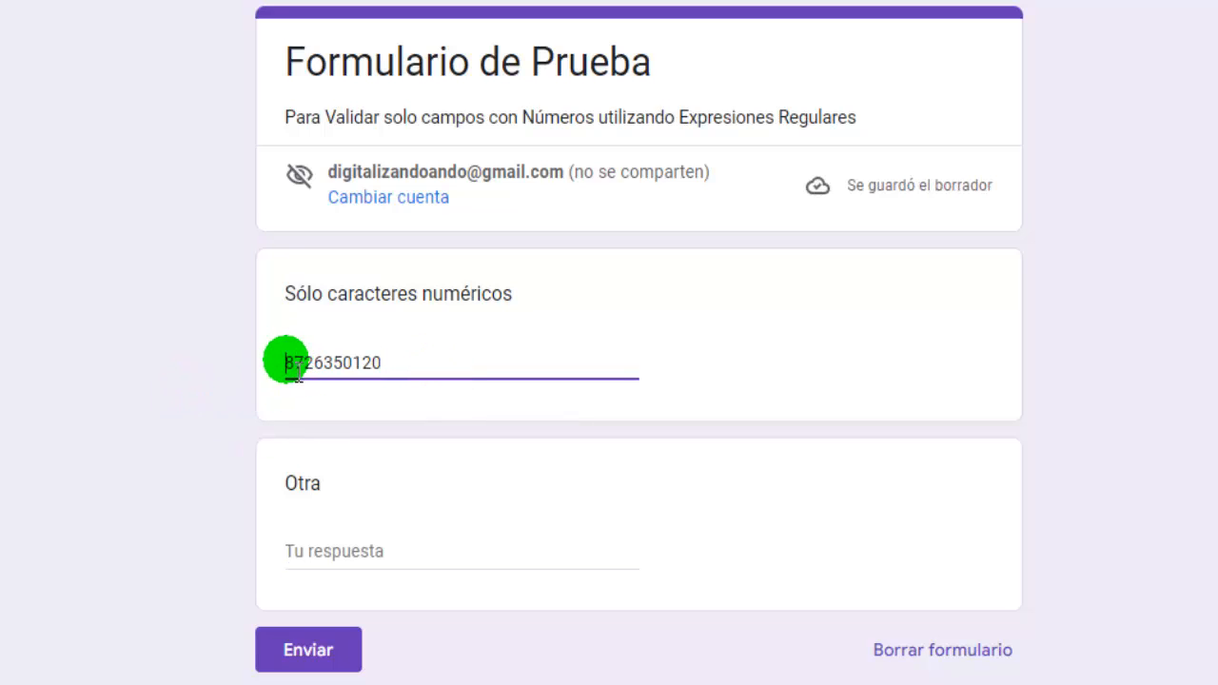
{"action": "type", "text": "a"}
{"action": "key", "text": "Tab"}
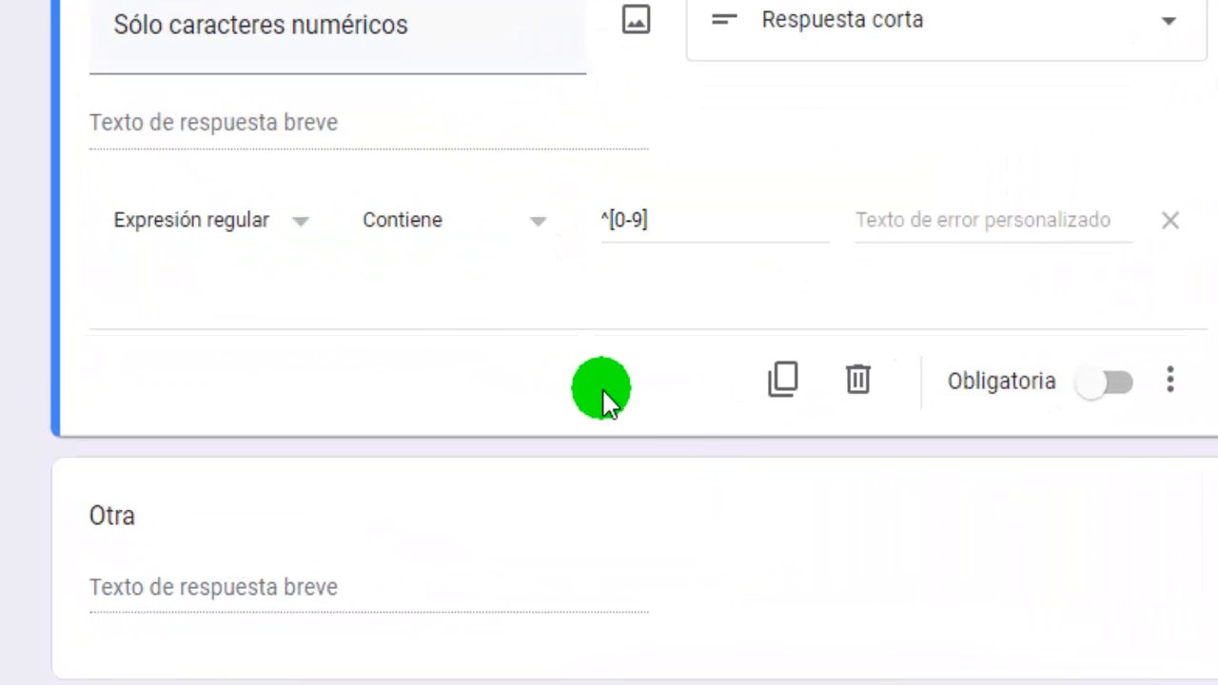
Change the regular-expression condition for the pattern ^[0-9] to Coincidencias
{"action": "left_click_drag", "start_coordinate": [651, 217], "coordinate": [554, 230]}
{"action": "left_click", "coordinate": [550, 227]}
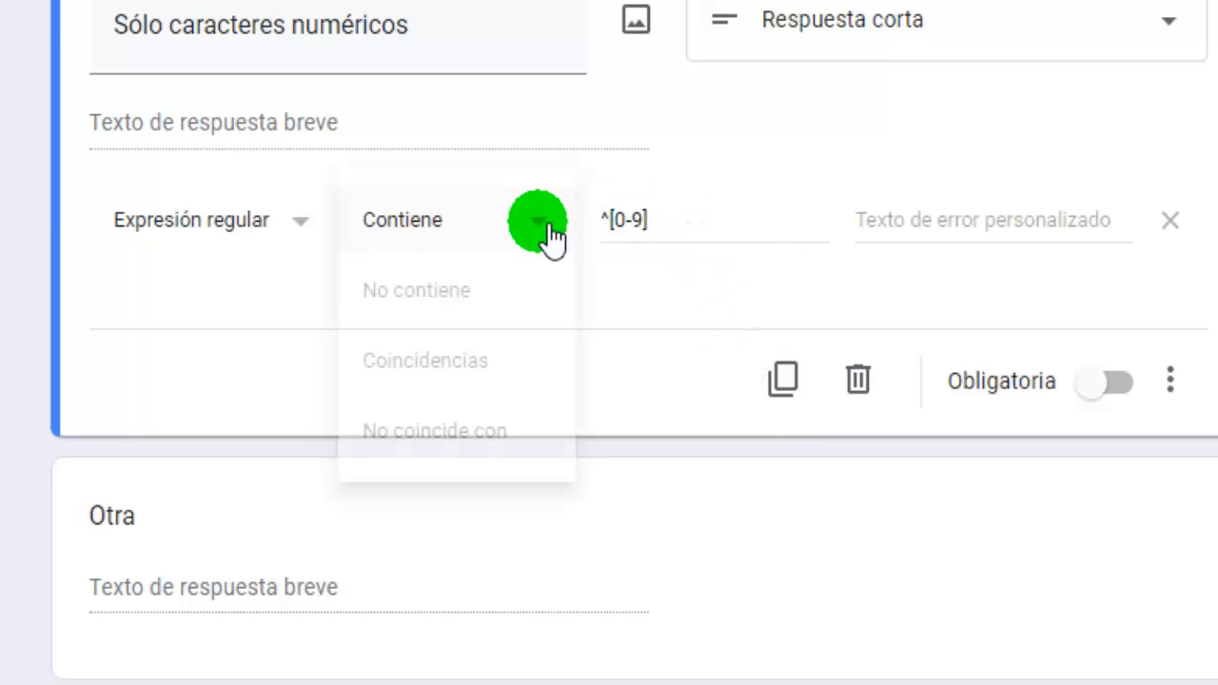
{"action": "left_click", "coordinate": [458, 367]}
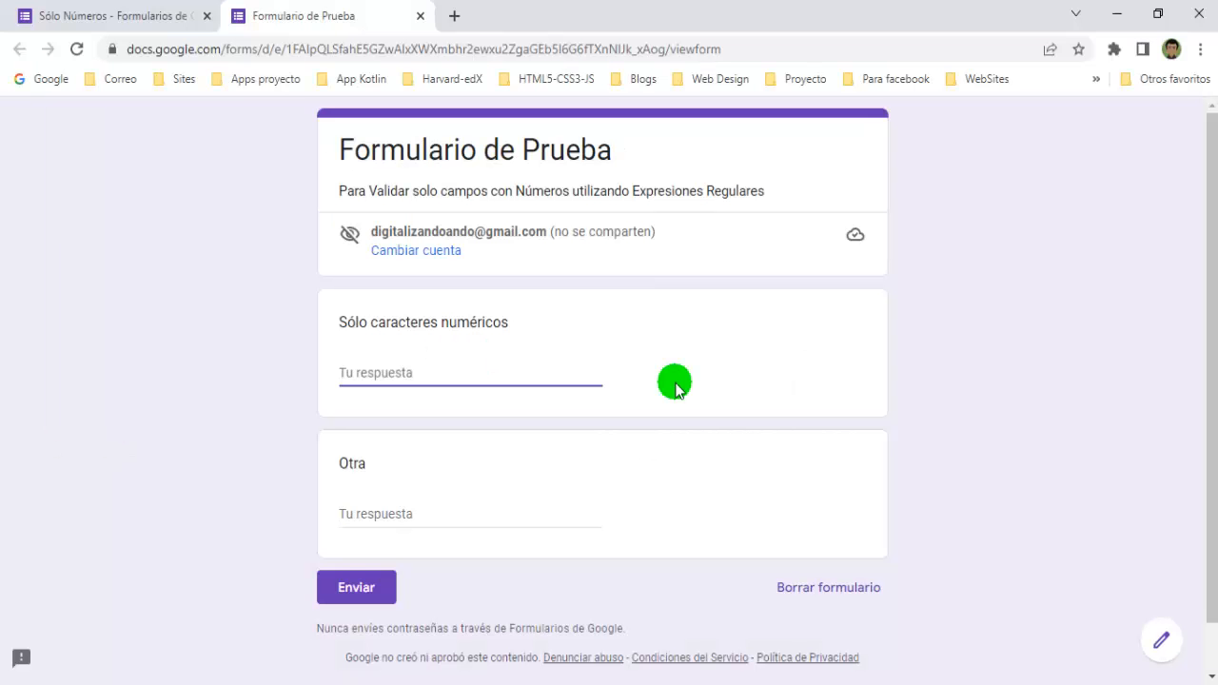
Test the Coincidencias validation in the preview form with the answer 1234, and again with the single digit 2
{"action": "type", "text": "1234"}
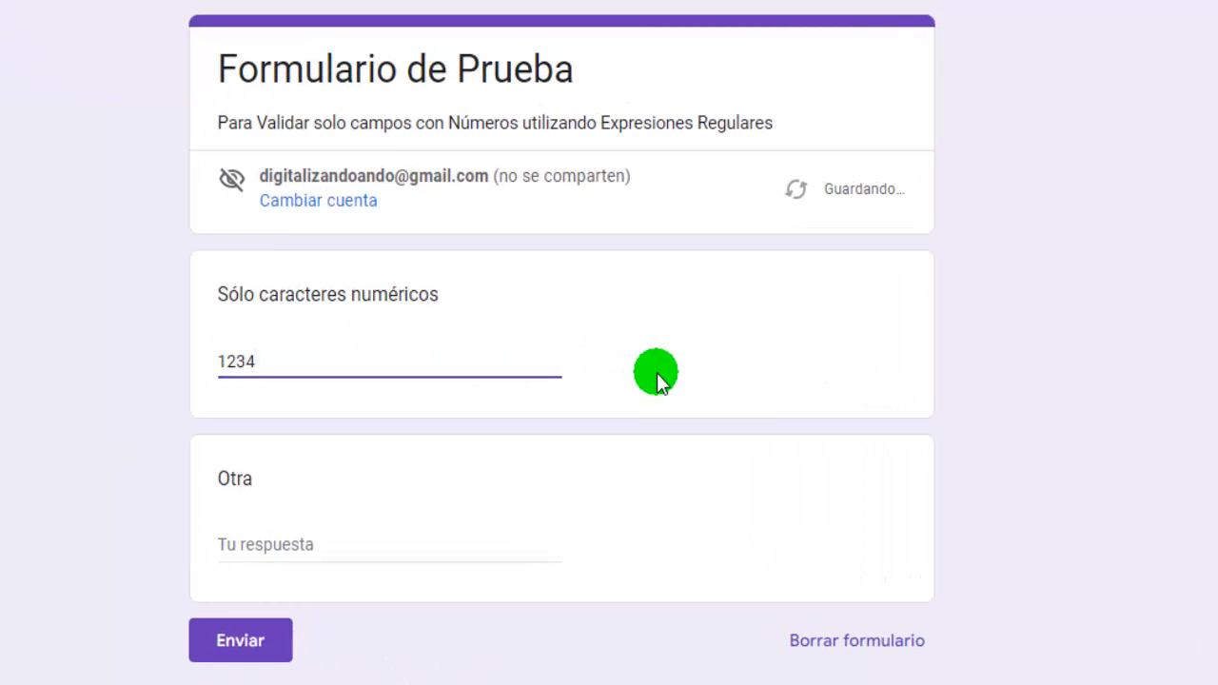
{"action": "key", "text": "Tab"}
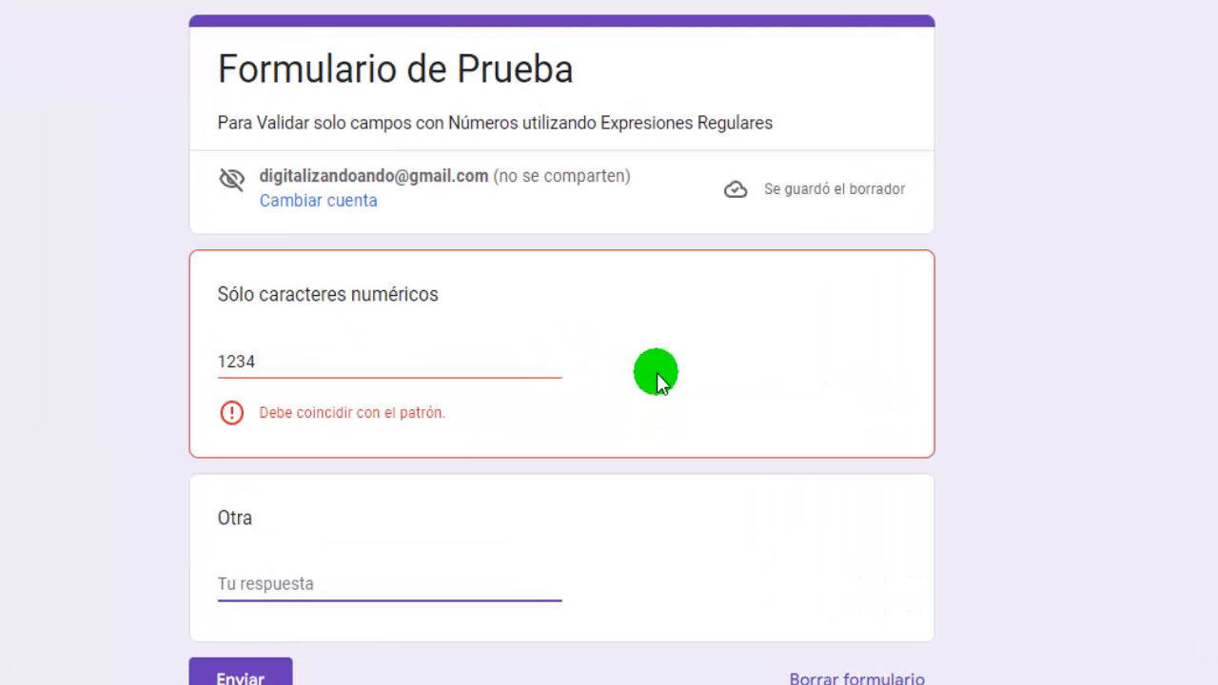
{"action": "left_click_drag", "start_coordinate": [259, 363], "coordinate": [200, 362]}
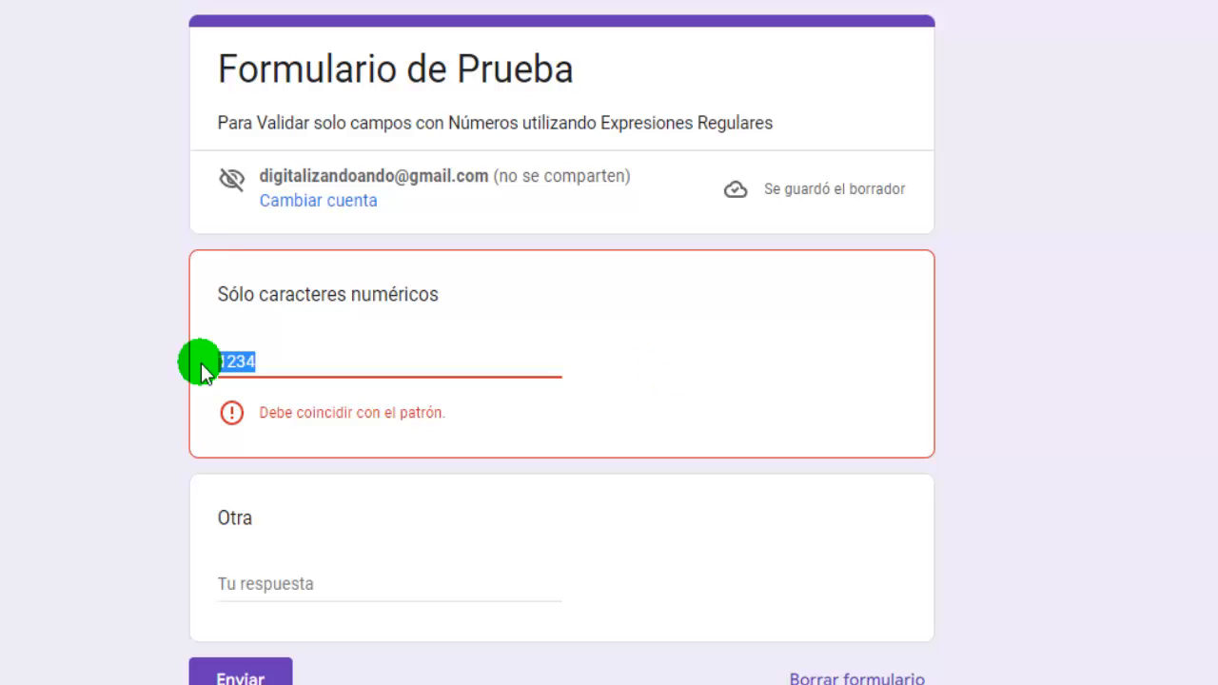
{"action": "type", "text": "2"}
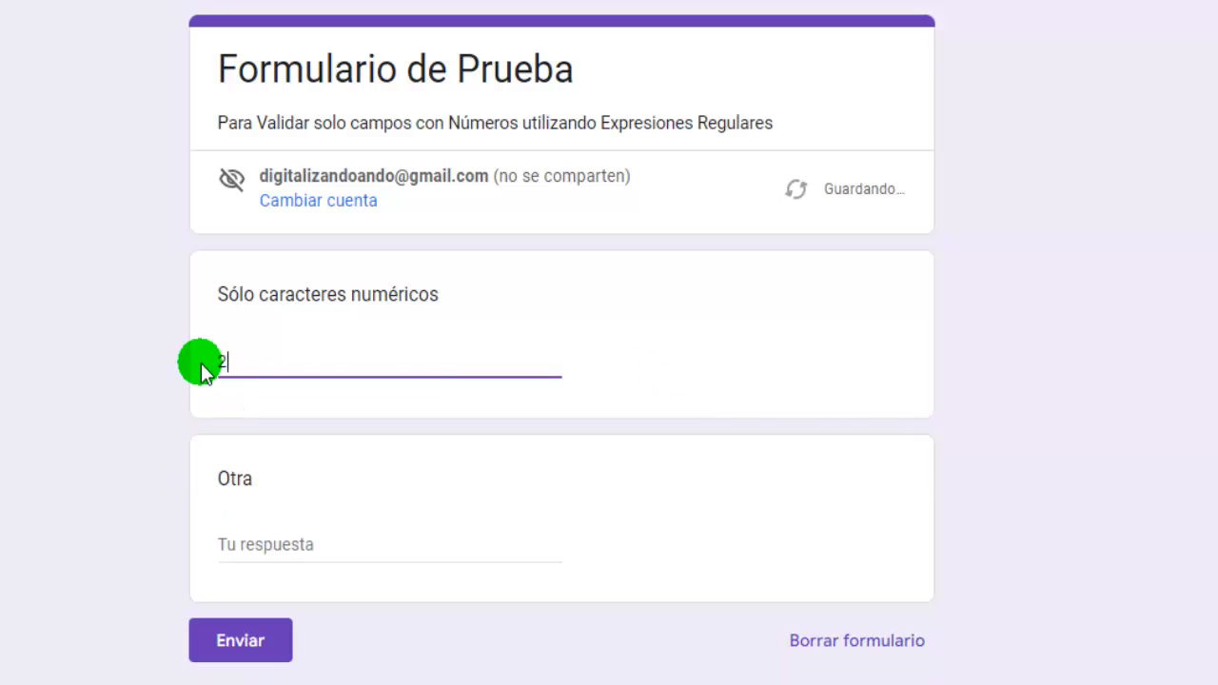
{"action": "key", "text": "Tab"}
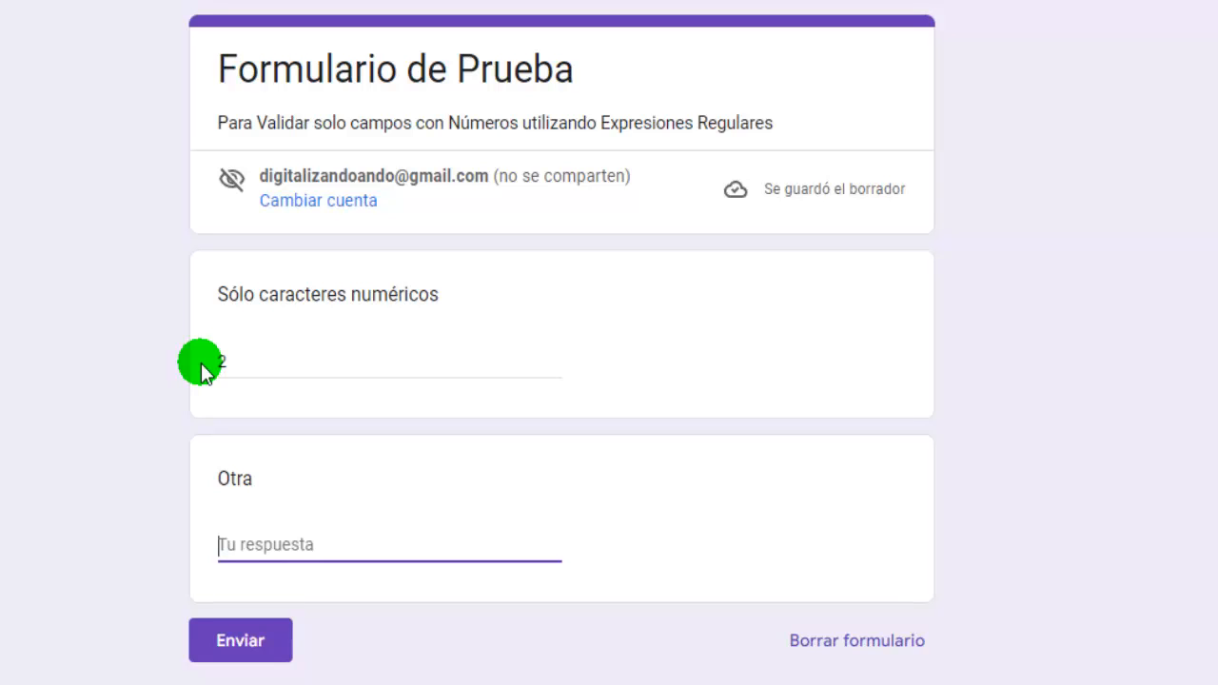
Test the numeric question with the single digit 0 as the answer, and again with the letter a
{"action": "mouse_move", "coordinate": [231, 362]}
{"action": "left_mouse_down"}
{"action": "mouse_move", "coordinate": [197, 358]}
{"action": "mouse_move", "coordinate": [208, 362]}
{"action": "left_mouse_up"}
{"action": "type", "text": "0"}
{"action": "key", "text": "Tab"}
{"action": "type", "text": "a"}
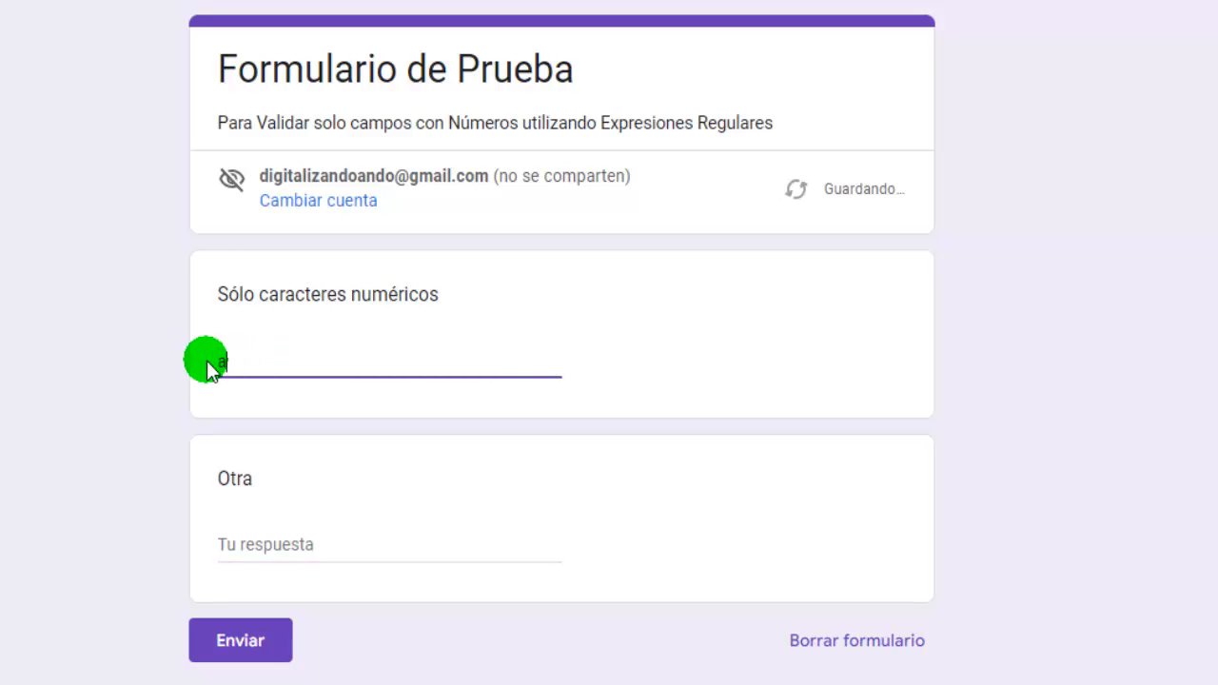
{"action": "key", "text": "Tab"}
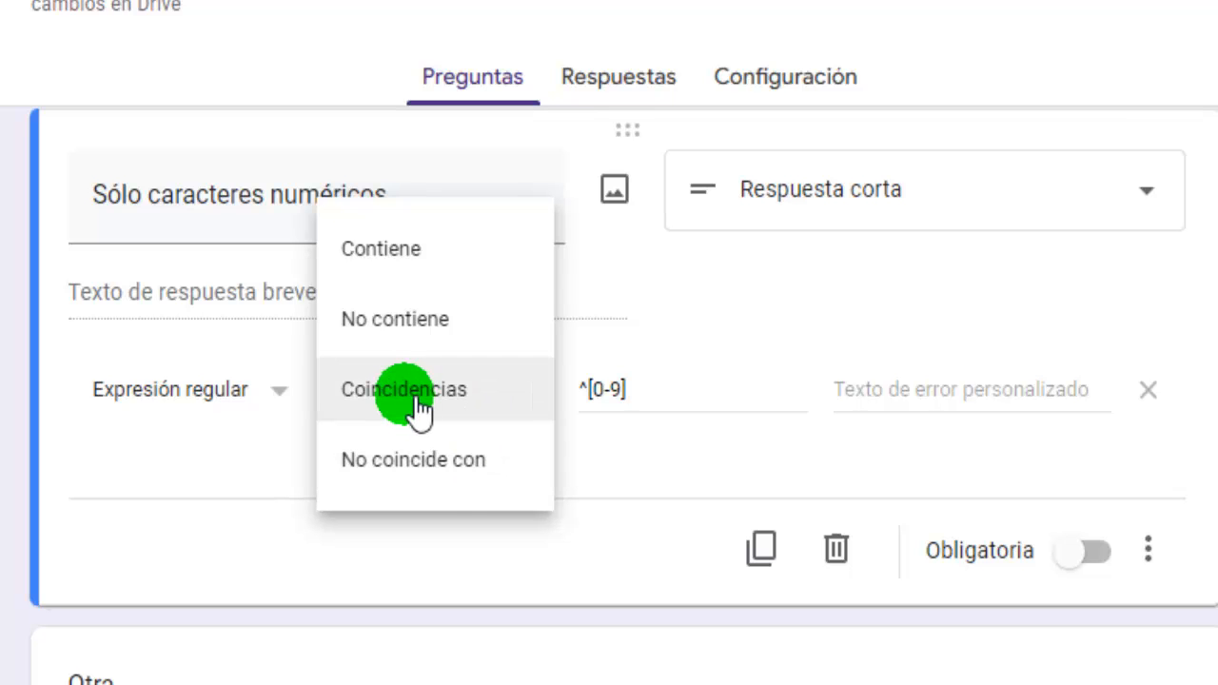
Set the validation condition to Coincidencias and extend the numeric question's pattern to ^[0-9]+
{"action": "left_click", "coordinate": [419, 399]}
{"action": "scroll", "coordinate": [756, 628], "scroll_direction": "up", "scroll_amount": 3}
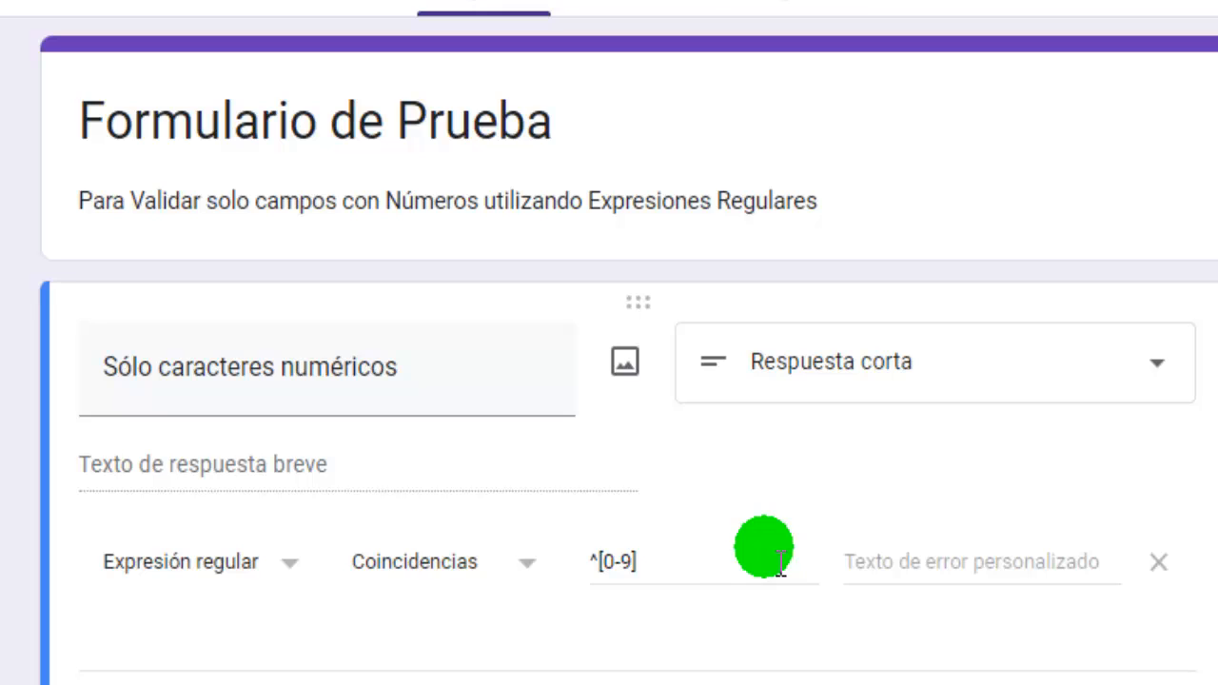
{"action": "left_click", "coordinate": [753, 569]}
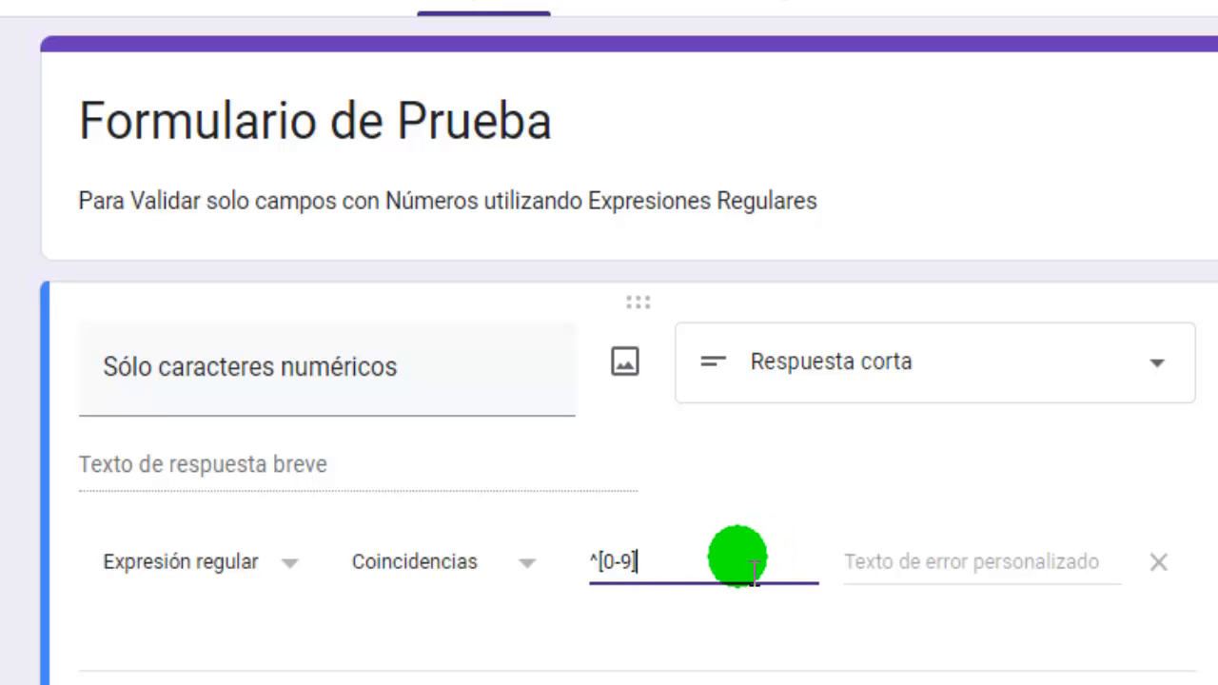
{"action": "type", "text": "+"}
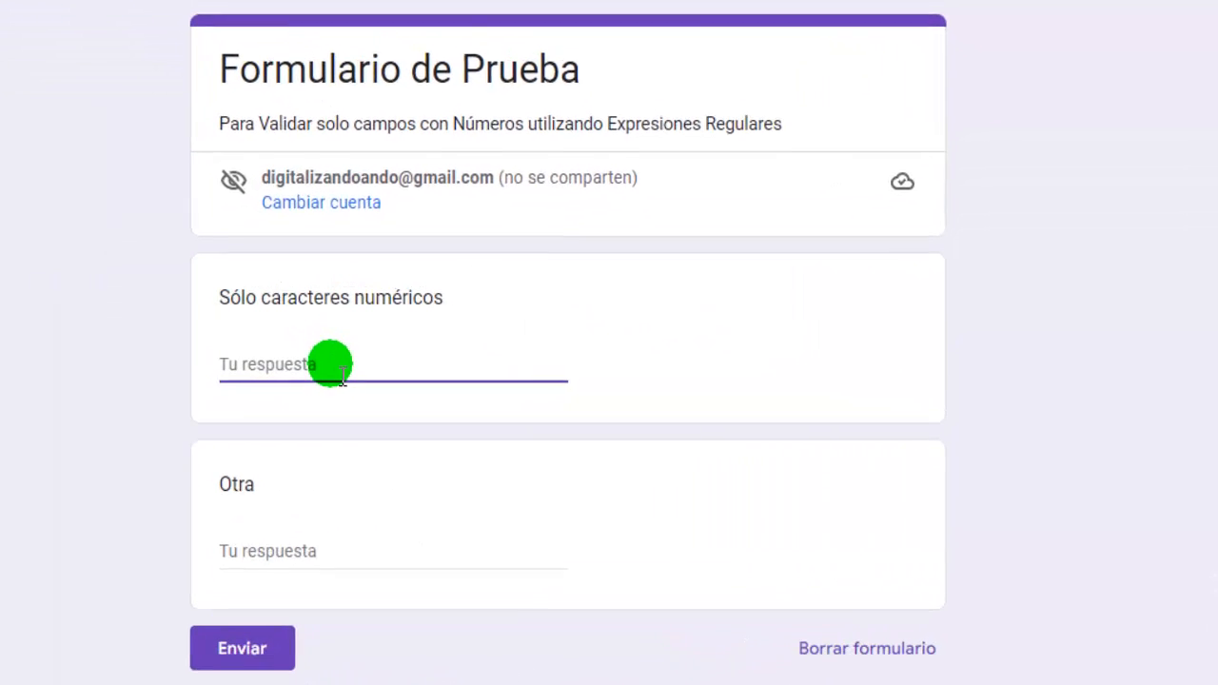
Test the ^[0-9]+ pattern in the preview form with the answer 102547, and again with many more digits appended
{"action": "type", "text": "102547"}
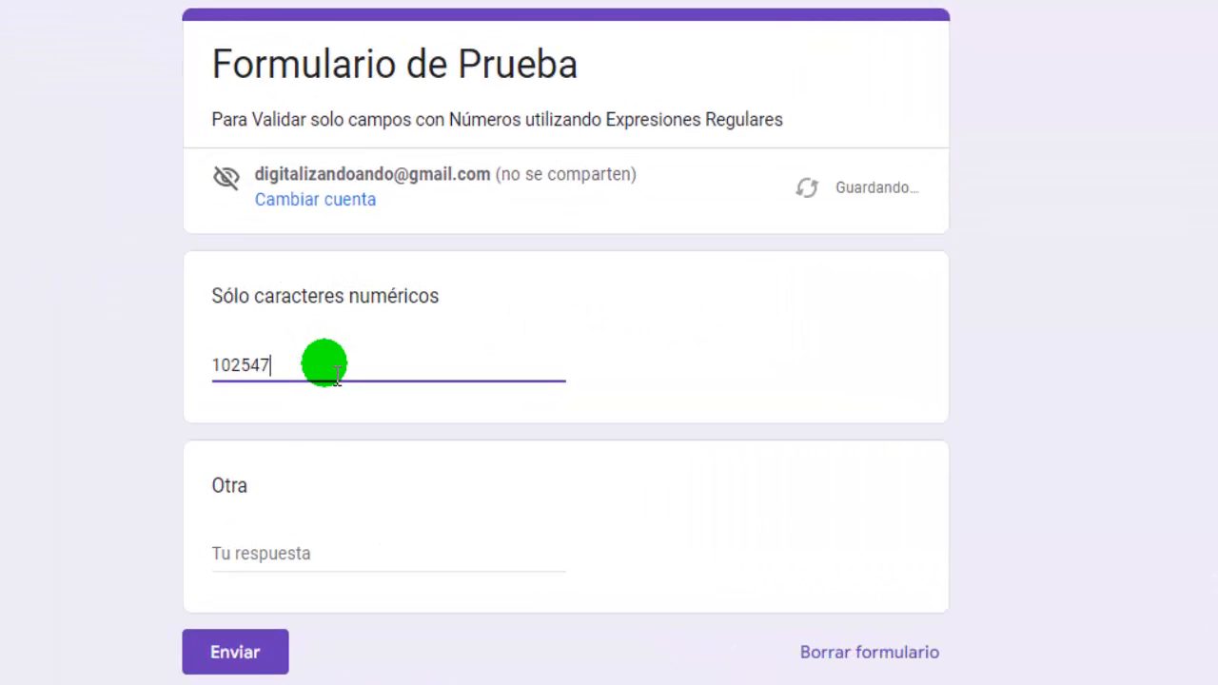
{"action": "key", "text": "Tab"}
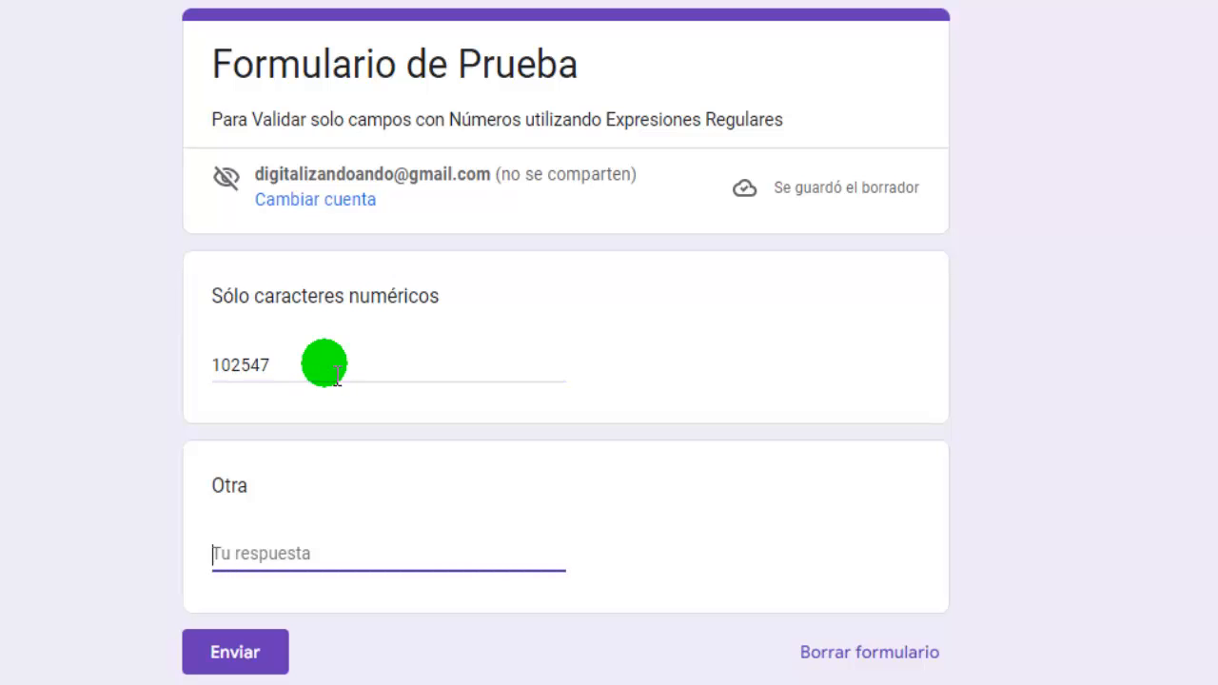
{"action": "left_click", "coordinate": [337, 374]}
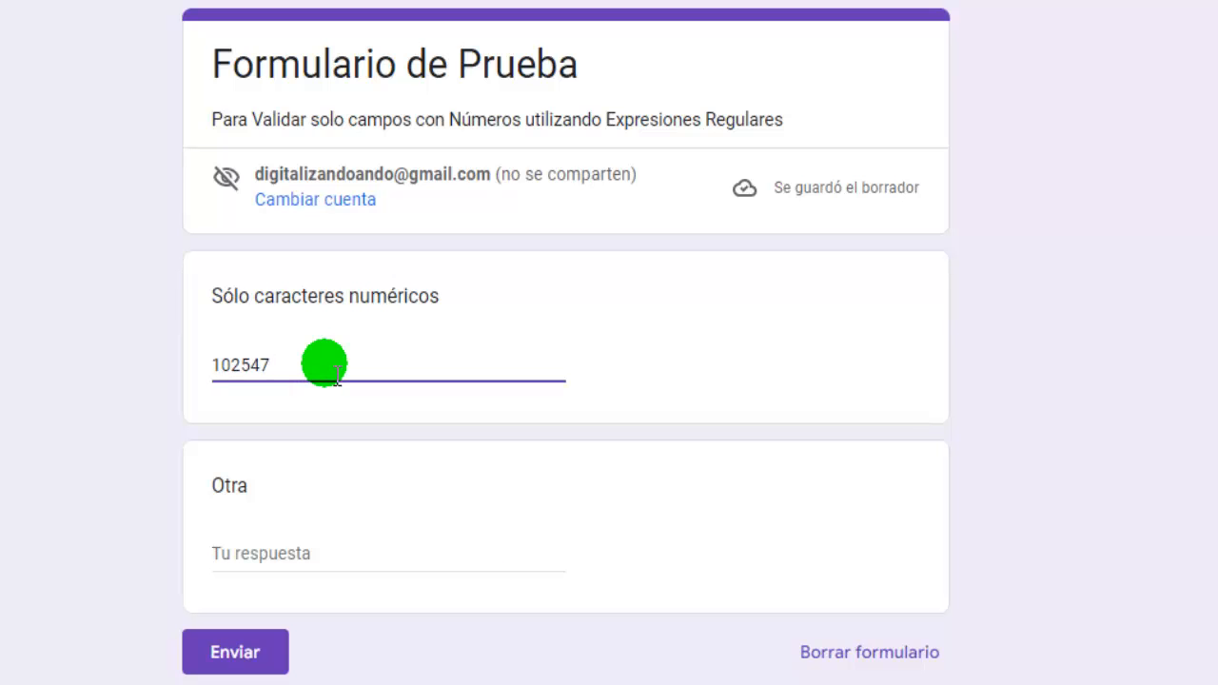
{"action": "type", "text": "145785"}
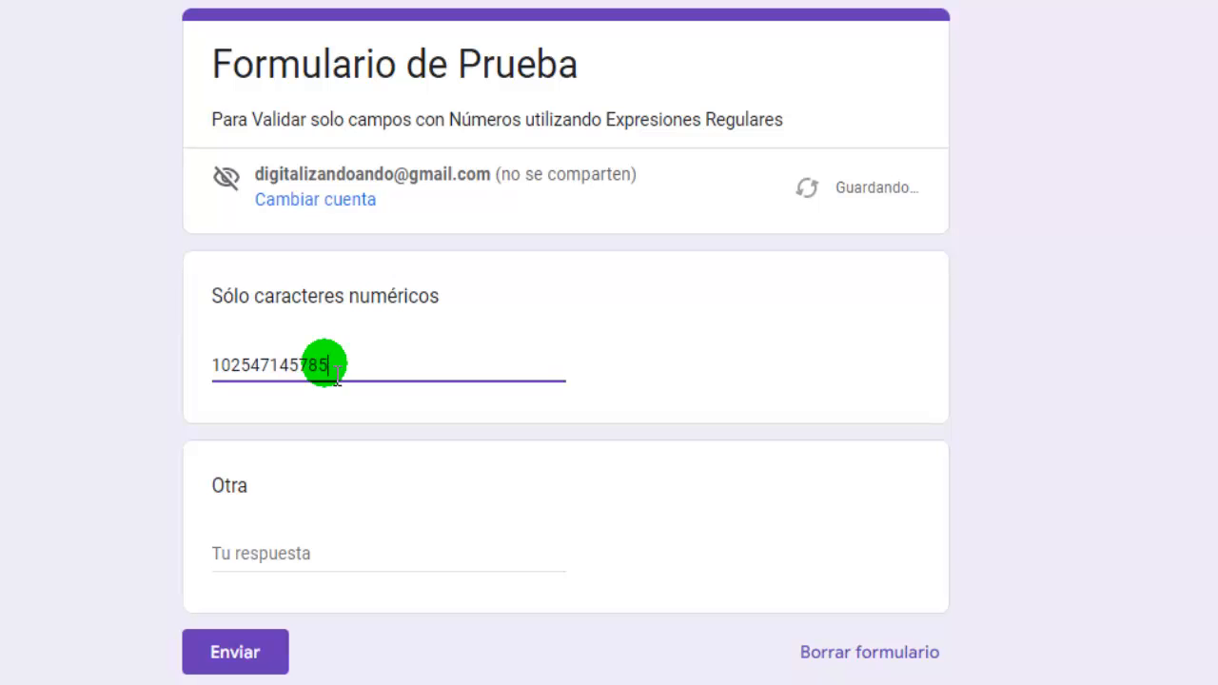
{"action": "type", "text": "4587"}
{"action": "key", "text": "End"}
{"action": "type", "text": "4444444444"}
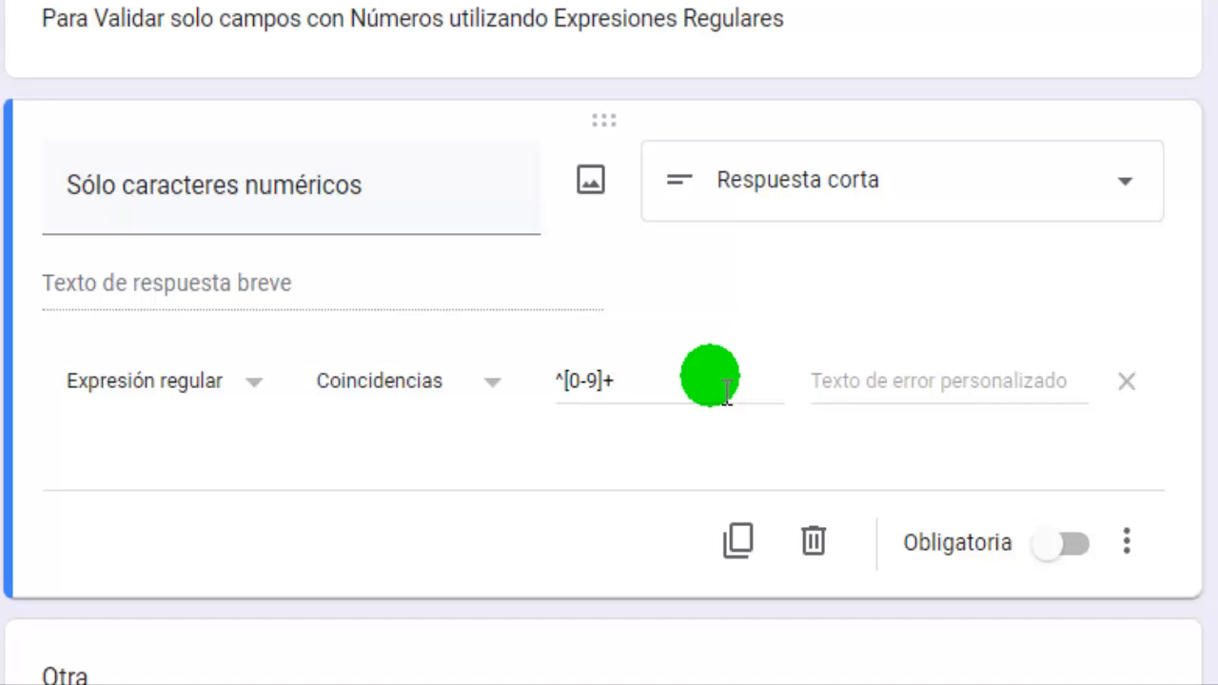
Change the validation pattern to ^[0-9]{5} to require exactly five digits
{"action": "left_click", "coordinate": [725, 390]}
{"action": "key", "text": "BackSpace"}
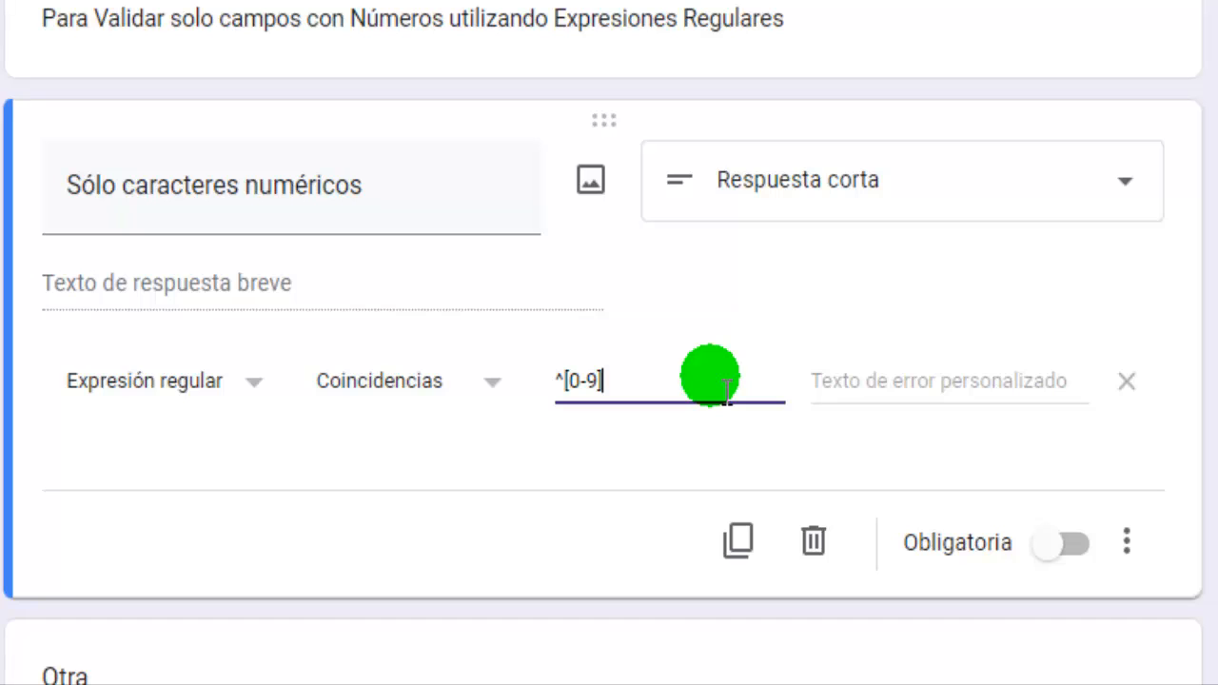
{"action": "type", "text": "{"}
{"action": "type", "text": "5}"}
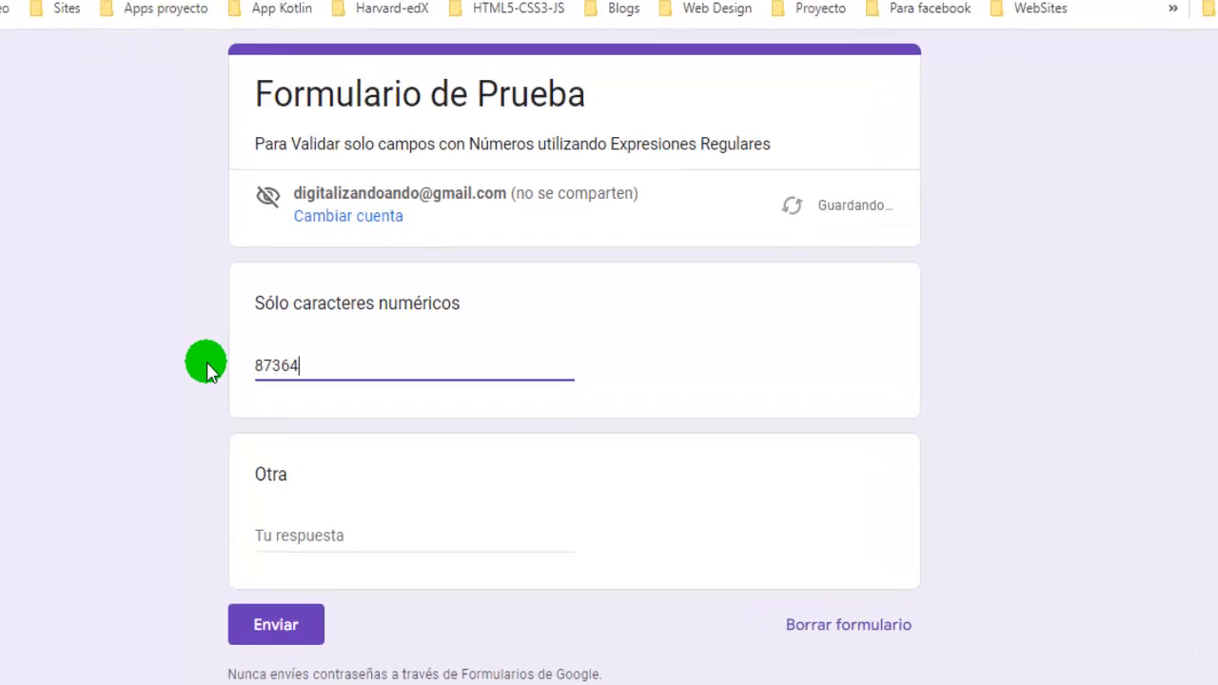
Test the five-digit pattern in the preview form with the answers 87364545, 152 and 25341
{"action": "type", "text": "545"}
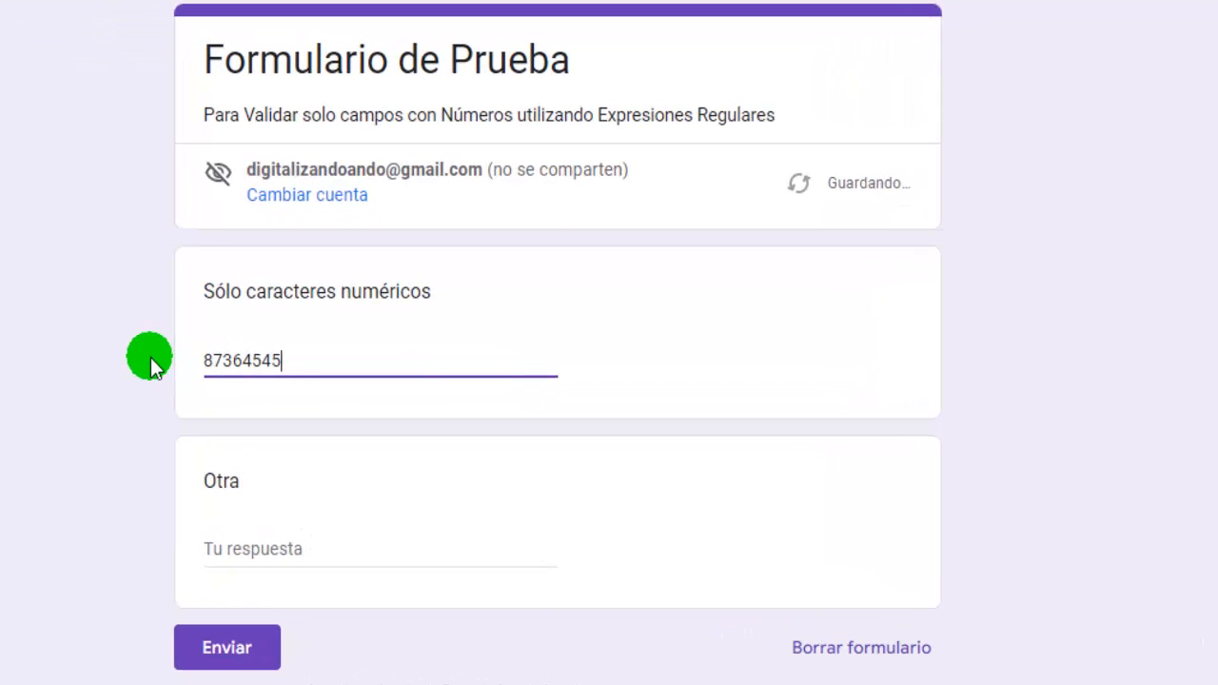
{"action": "key", "text": "Tab"}
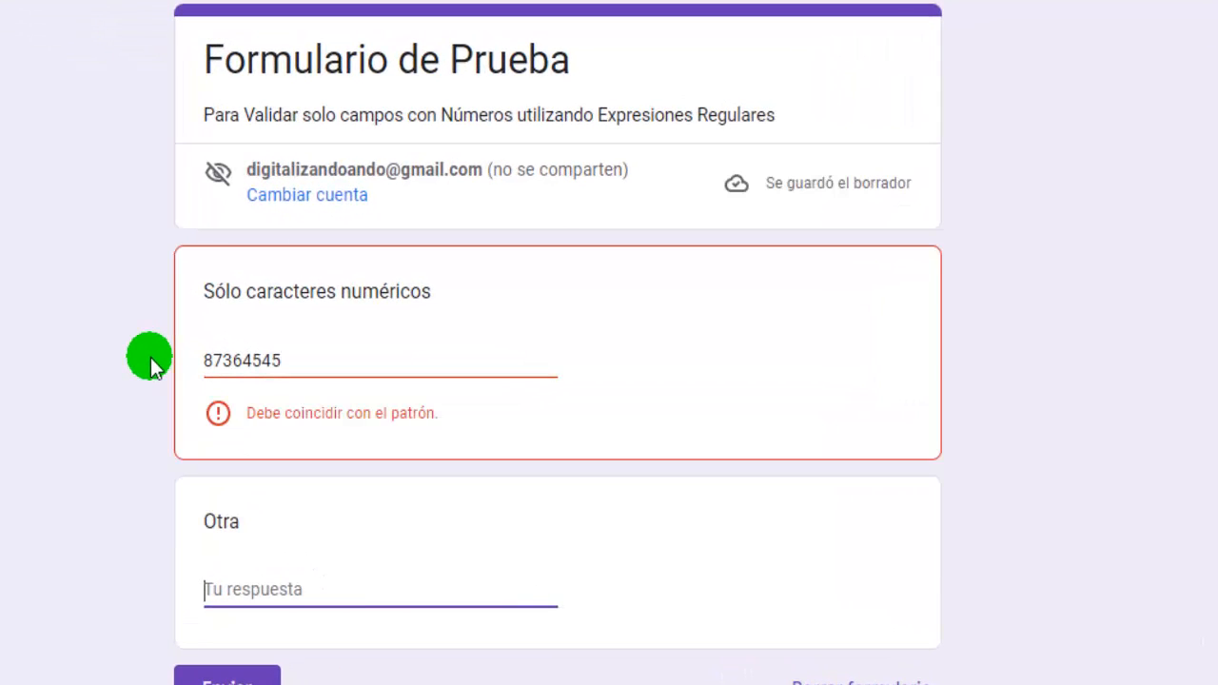
{"action": "key", "text": "shift+Tab"}
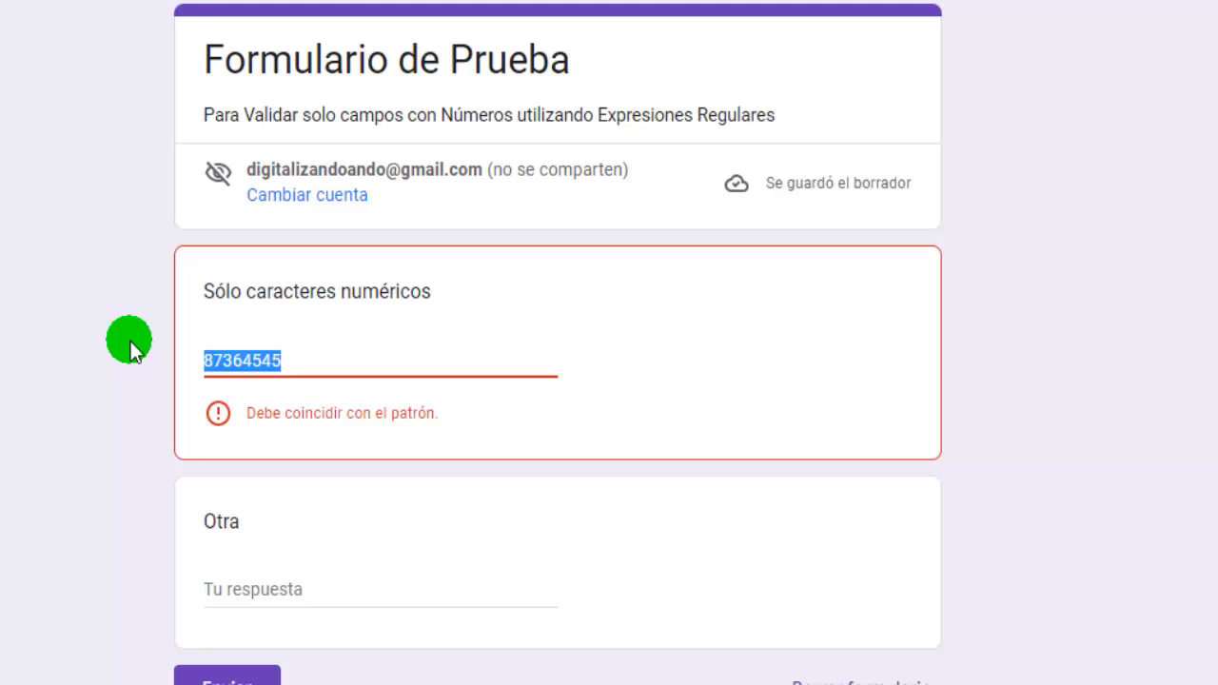
{"action": "type", "text": "1"}
{"action": "left_click", "coordinate": [242, 352]}
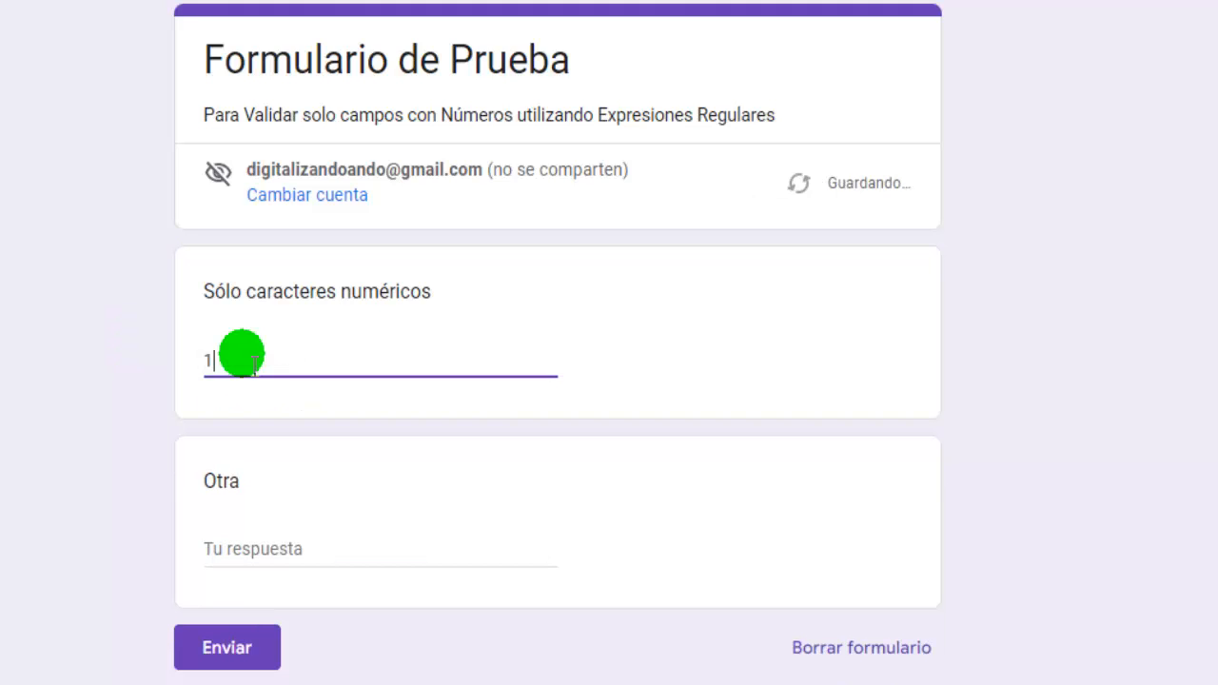
{"action": "type", "text": "52"}
{"action": "key", "text": "Tab"}
{"action": "key", "text": "shift+Tab"}
{"action": "key", "text": "BackSpace"}
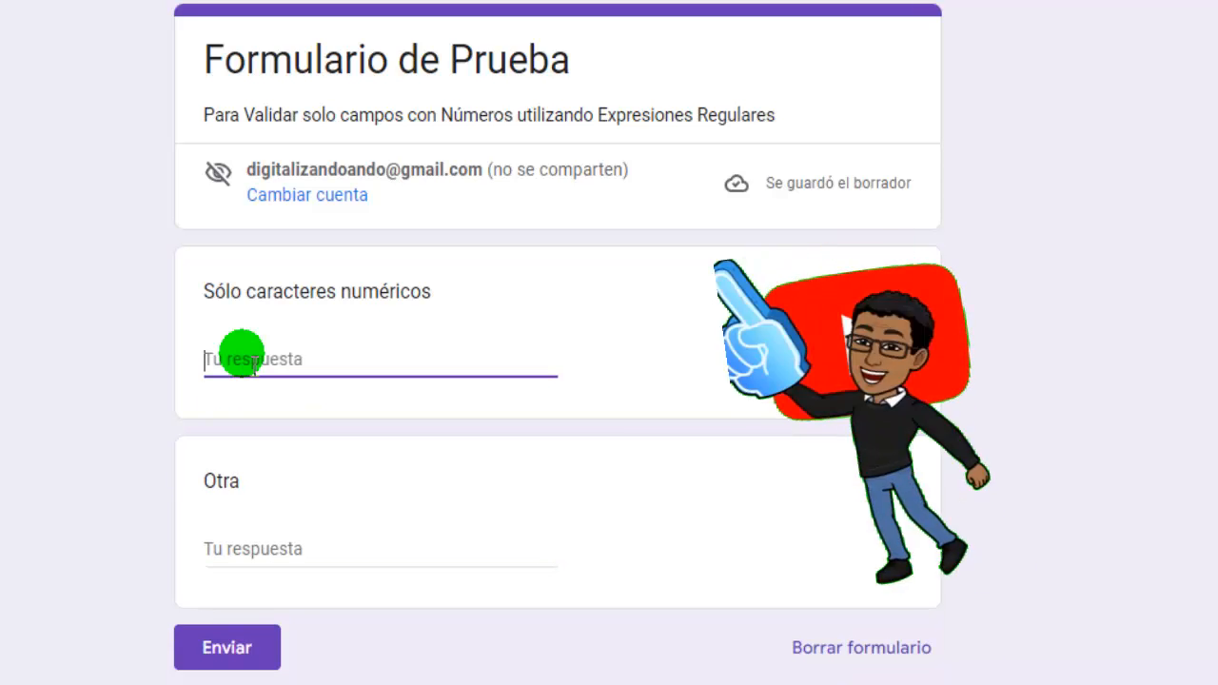
{"action": "type", "text": "25341"}
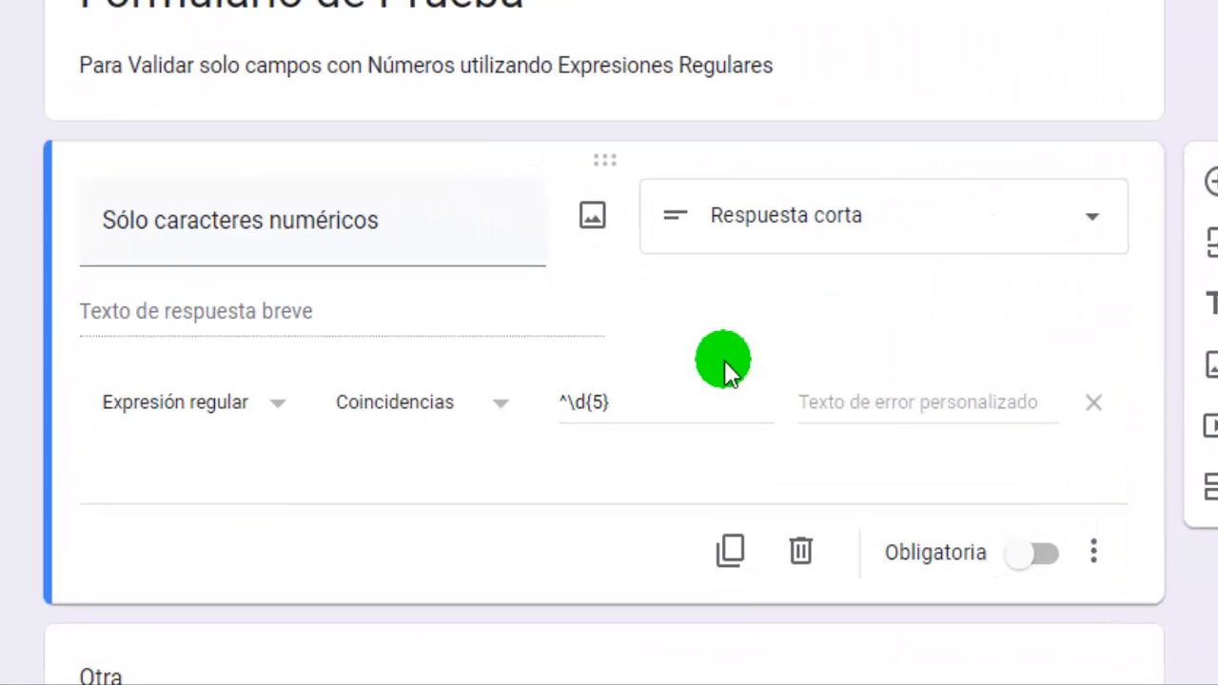
Test the equivalent pattern ^\d{5} in the preview form with the answers 1524 and 00918
{"action": "left_click_drag", "start_coordinate": [620, 399], "coordinate": [543, 395]}
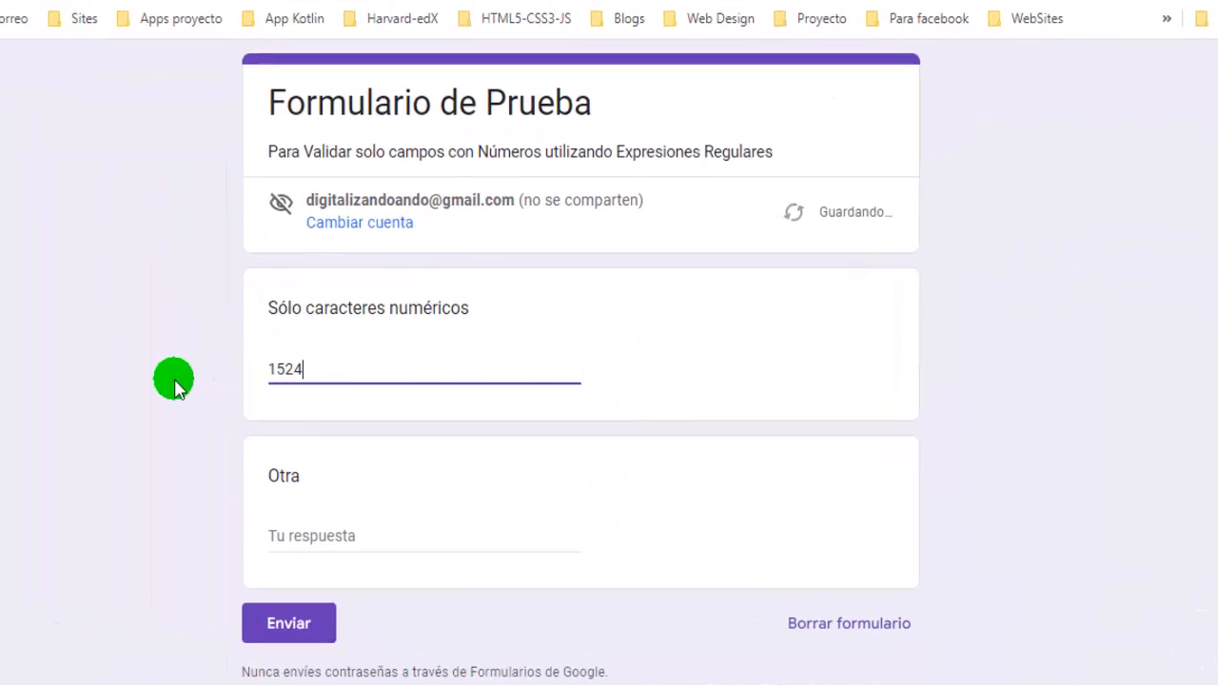
{"action": "key", "text": "Tab"}
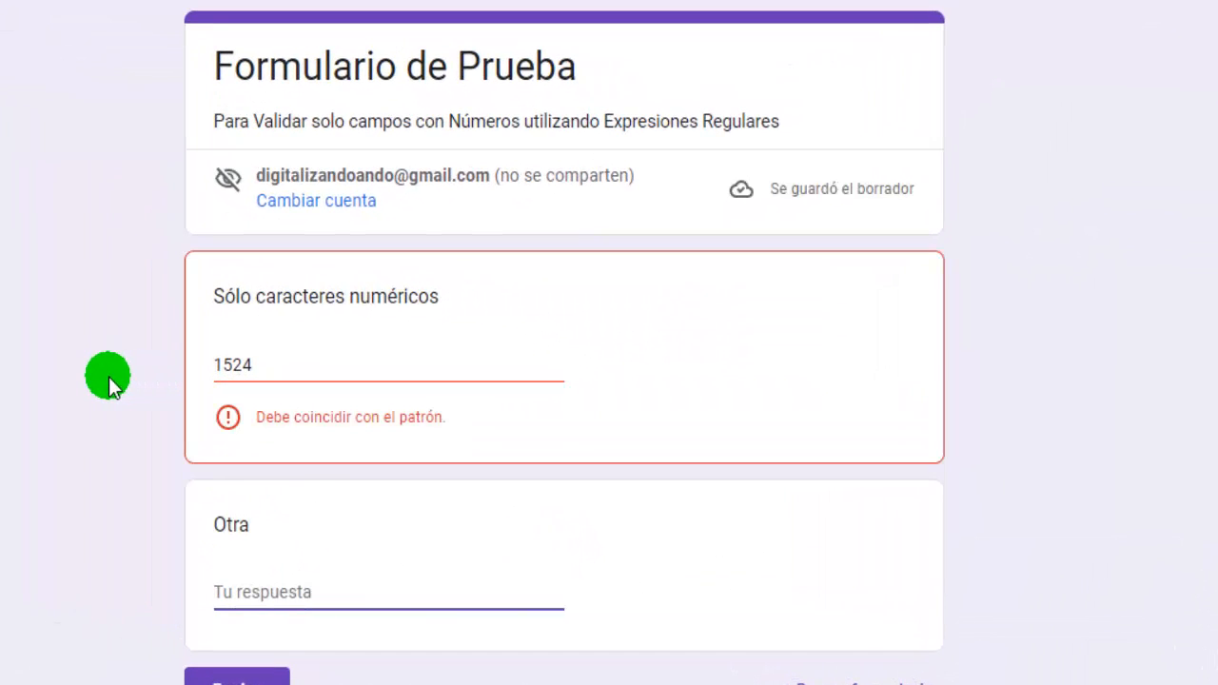
{"action": "key", "text": "shift+Tab"}
{"action": "type", "text": "00918"}
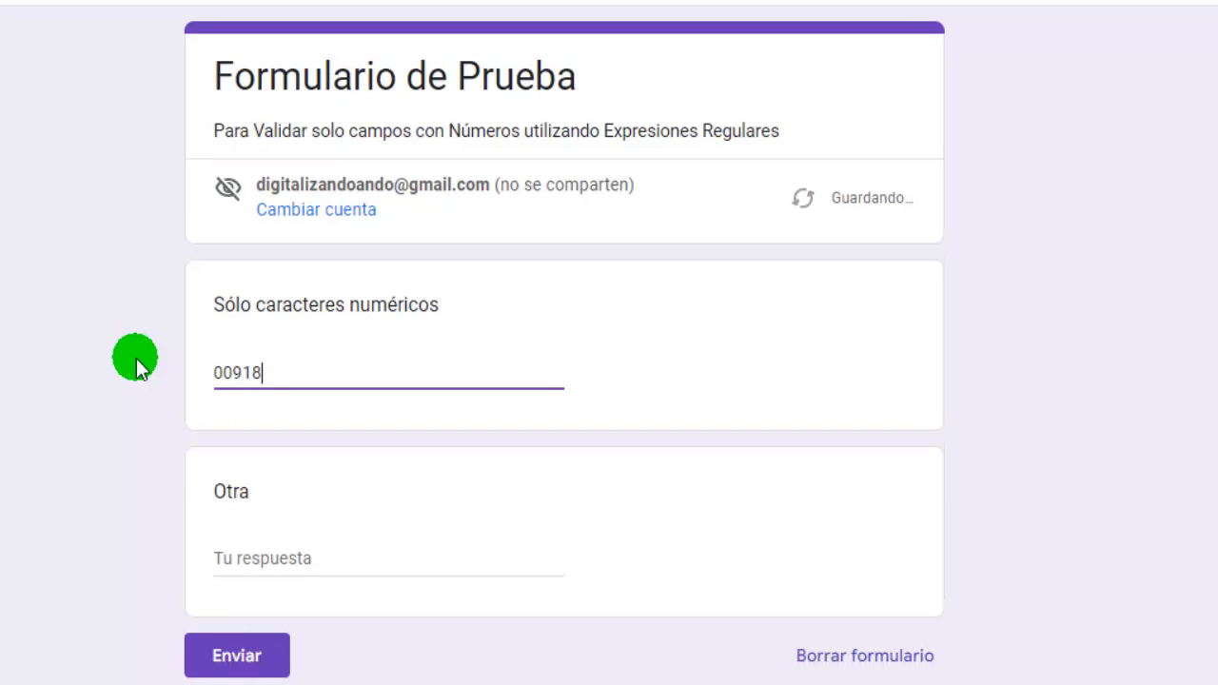
{"action": "key", "text": "Tab"}
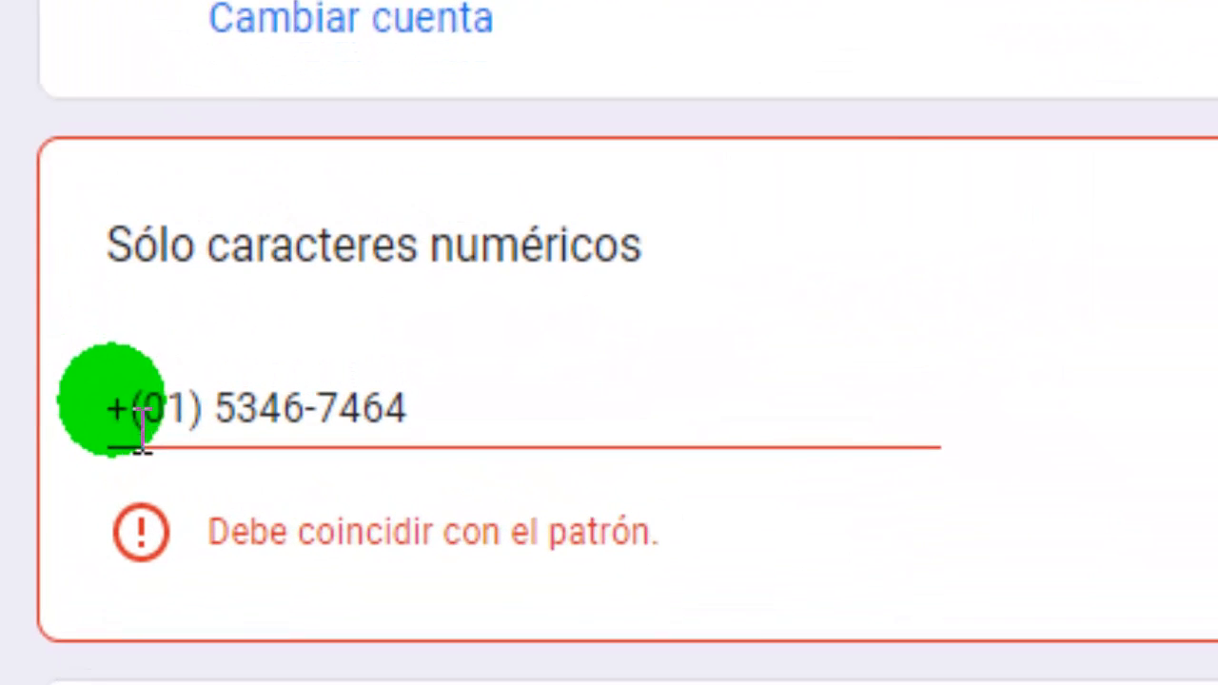
Examine the non-numeric symbols in the phone-number answer and in the currency answer $1,567.55
{"action": "left_click_drag", "start_coordinate": [346, 374], "coordinate": [339, 374]}
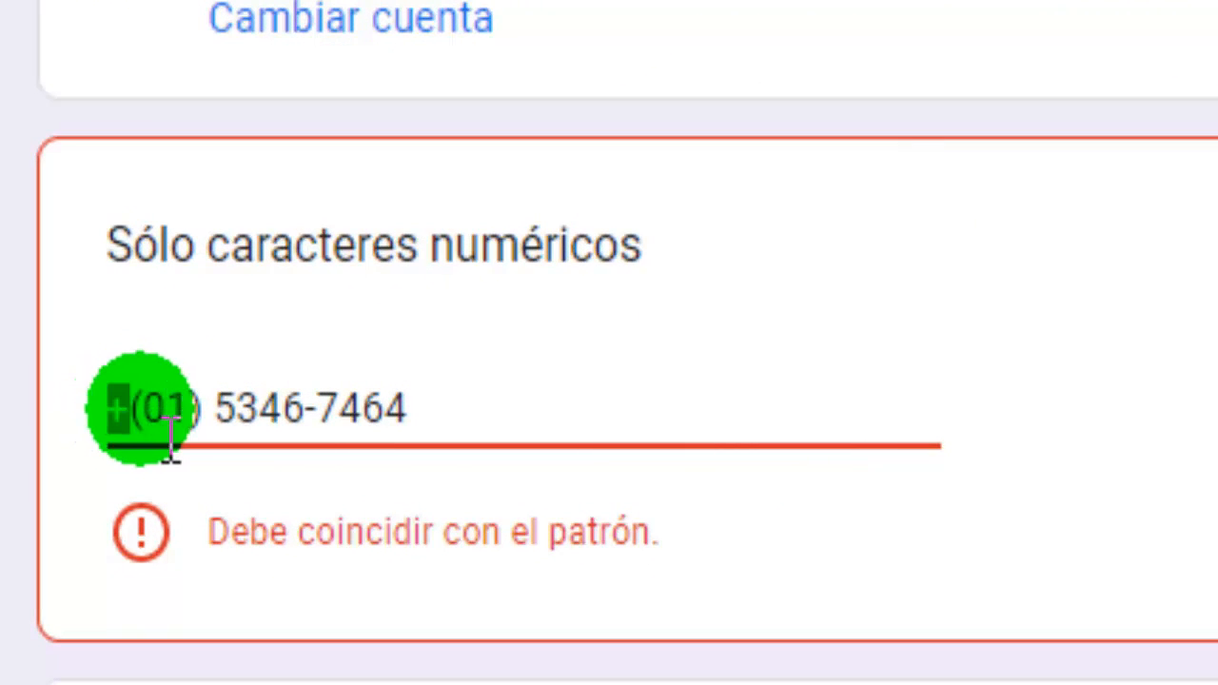
{"action": "left_click", "coordinate": [132, 408]}
{"action": "left_click", "coordinate": [207, 409]}
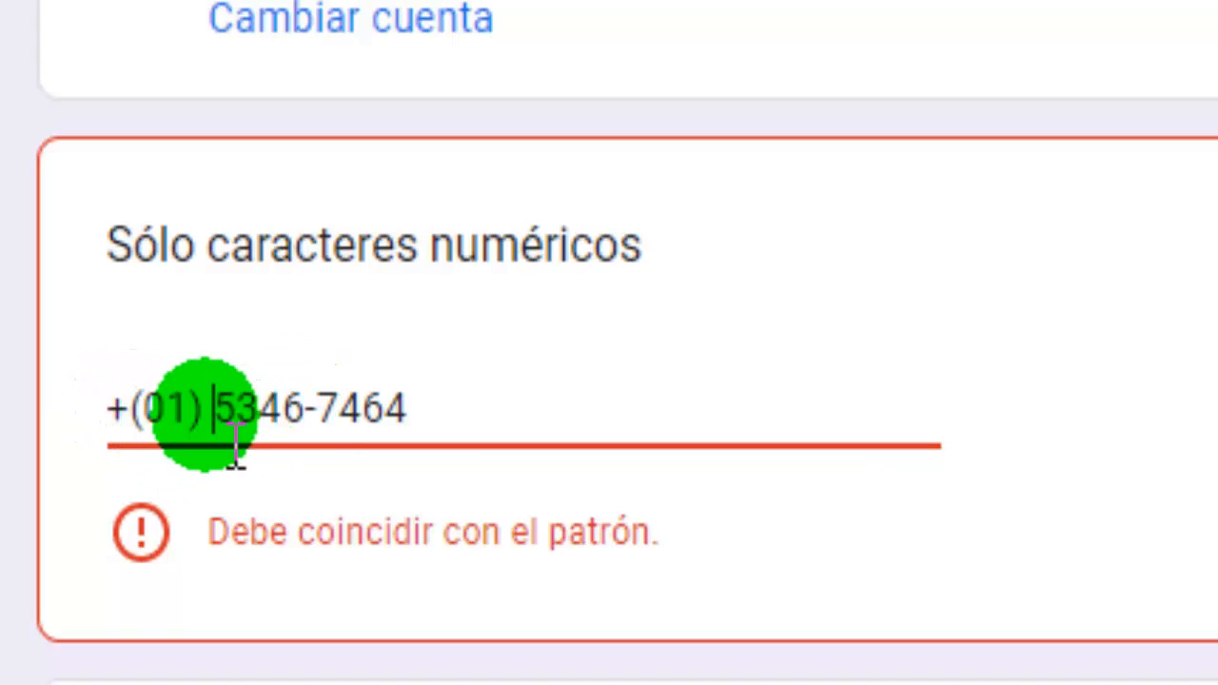
{"action": "left_click", "coordinate": [318, 409]}
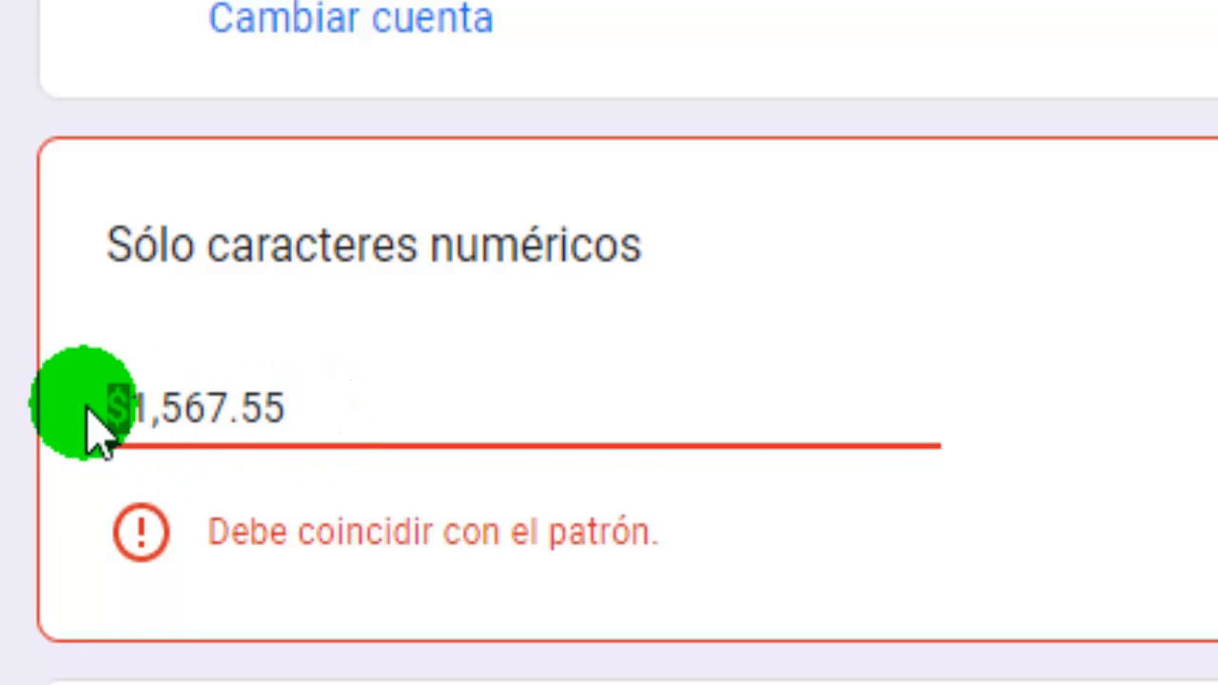
{"action": "left_click_drag", "start_coordinate": [162, 409], "coordinate": [153, 410]}
{"action": "left_click_drag", "start_coordinate": [242, 409], "coordinate": [229, 410]}
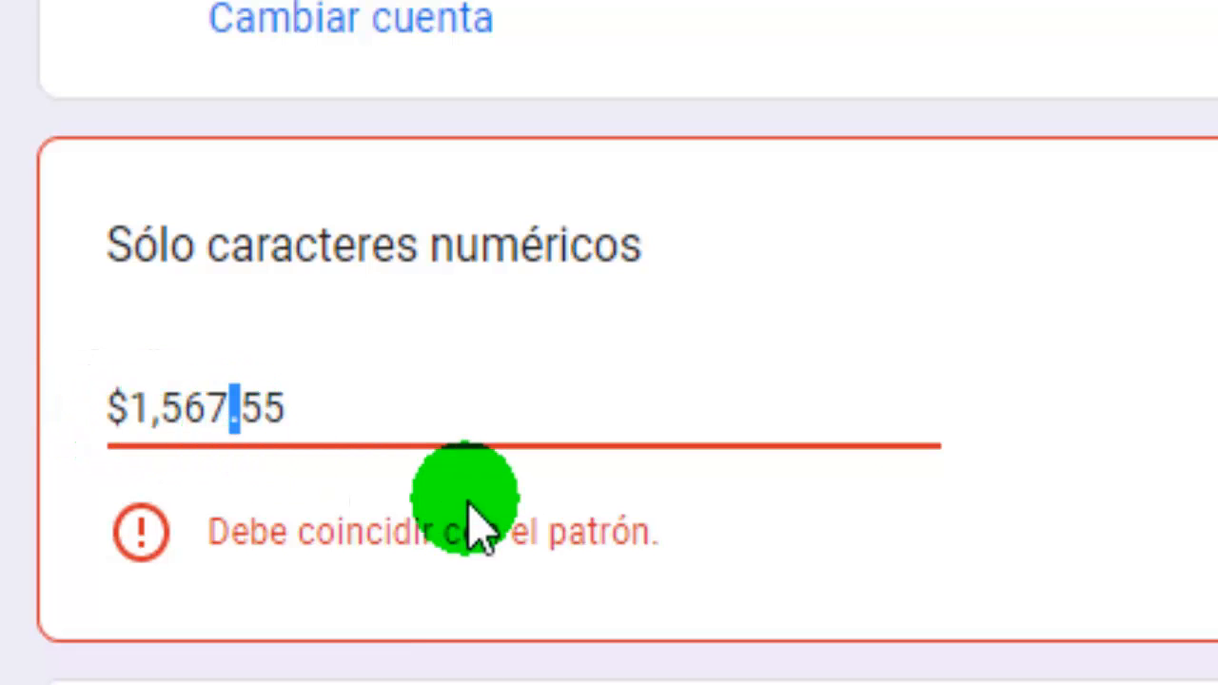
{"action": "left_click_drag", "start_coordinate": [166, 409], "coordinate": [110, 409]}
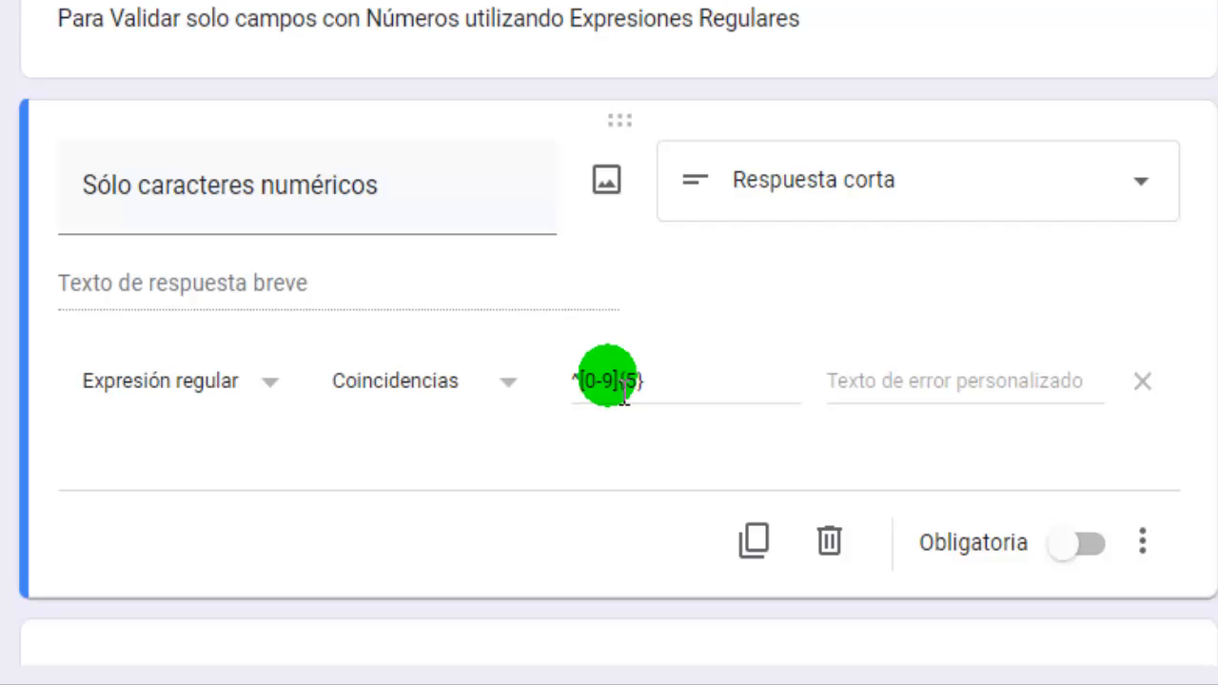
Add the letter A to the pattern's character class, making it ^[0-9A]{5}
{"action": "left_click", "coordinate": [623, 385]}
{"action": "type", "text": "A"}
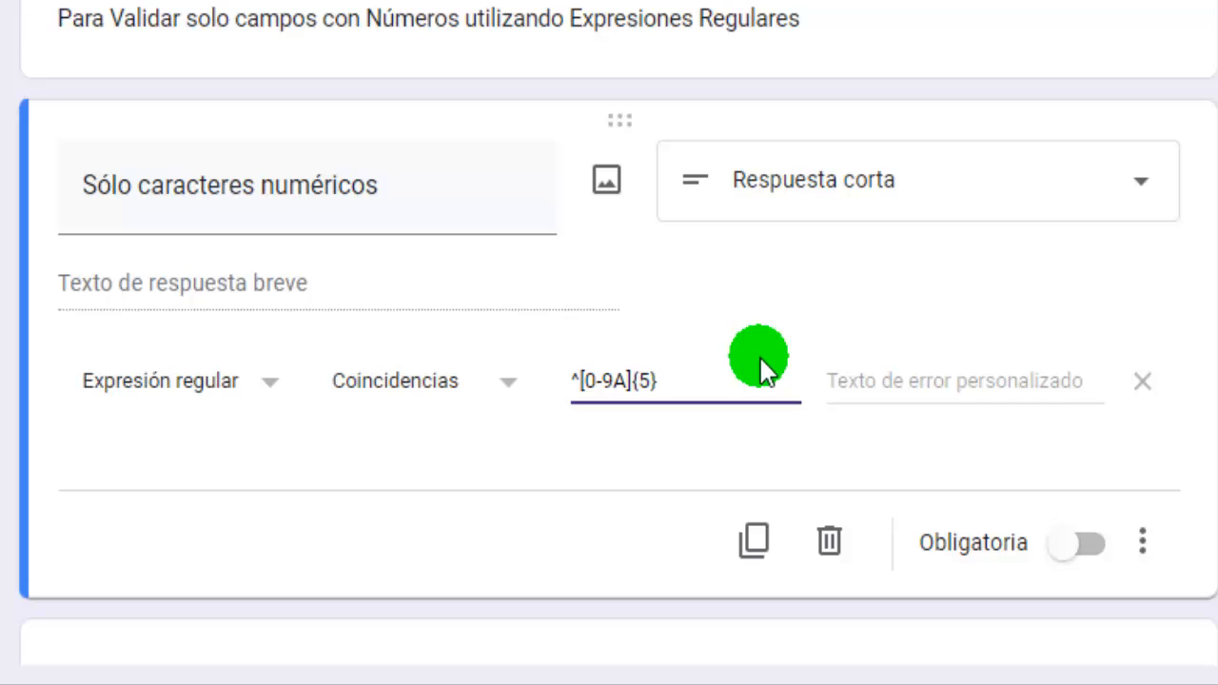
{"action": "key", "text": "Left"}
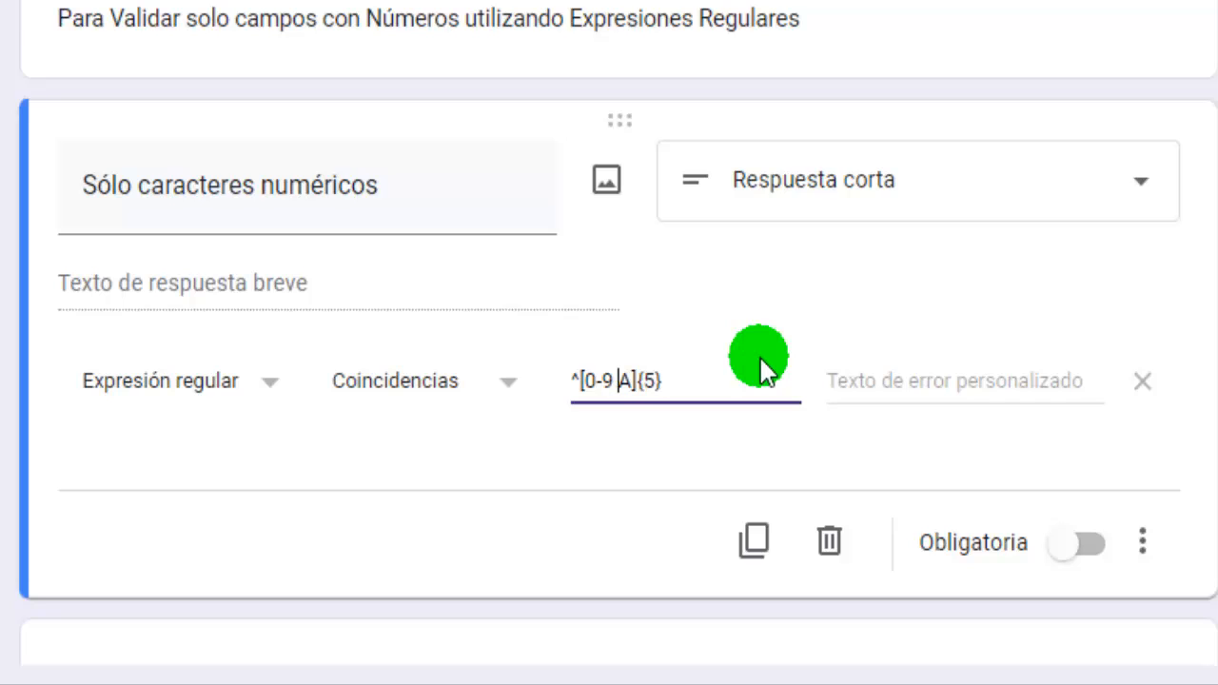
{"action": "key", "text": "BackSpace"}
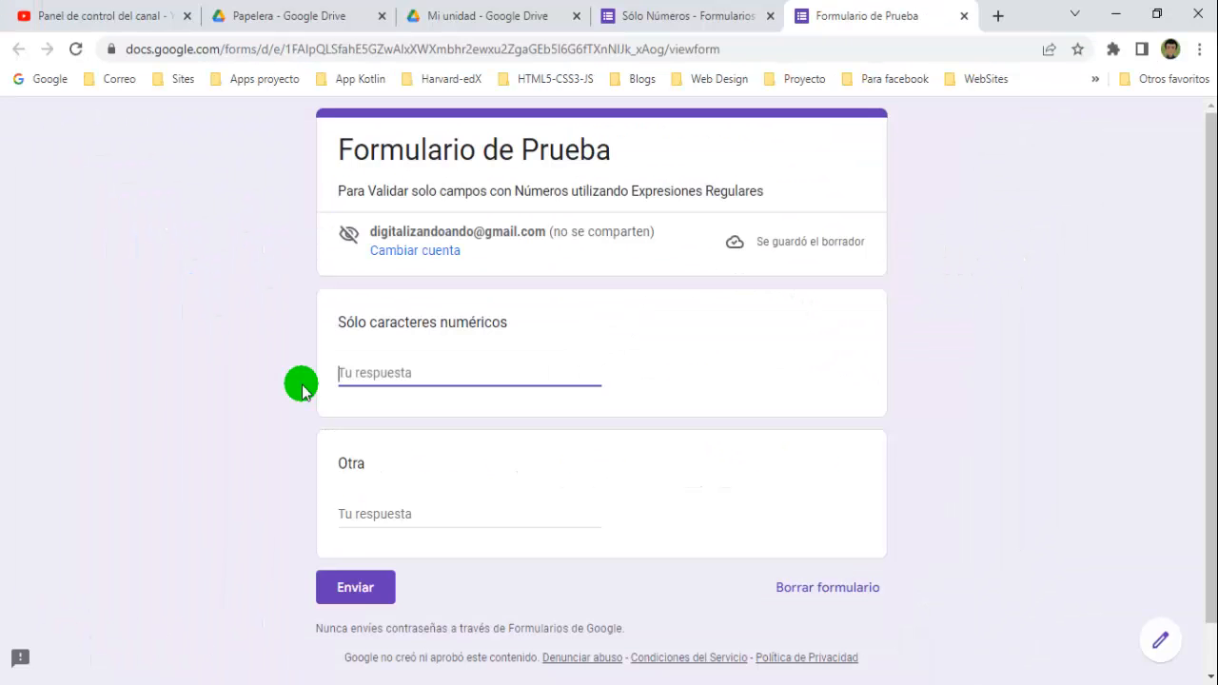
Test the ^[0-9A]{5} pattern in the preview form with the six-character answer 12345A
{"action": "type", "text": "1234"}
{"action": "type", "text": "5"}
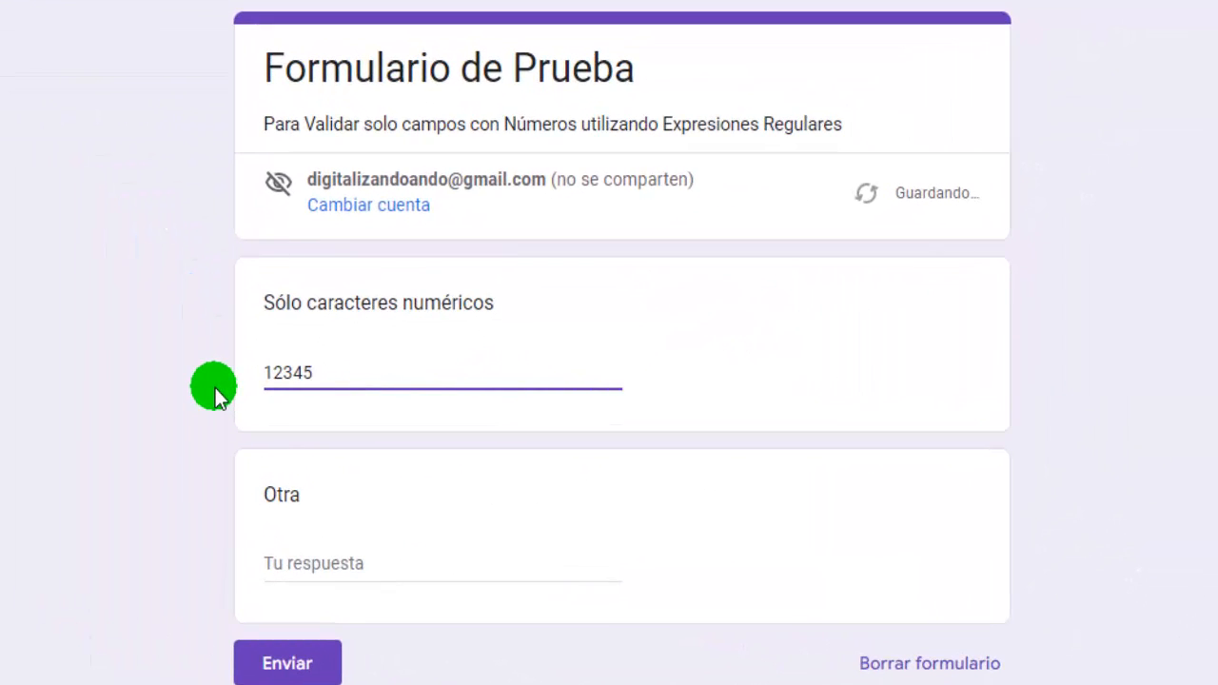
{"action": "type", "text": "A"}
{"action": "key", "text": "Tab"}
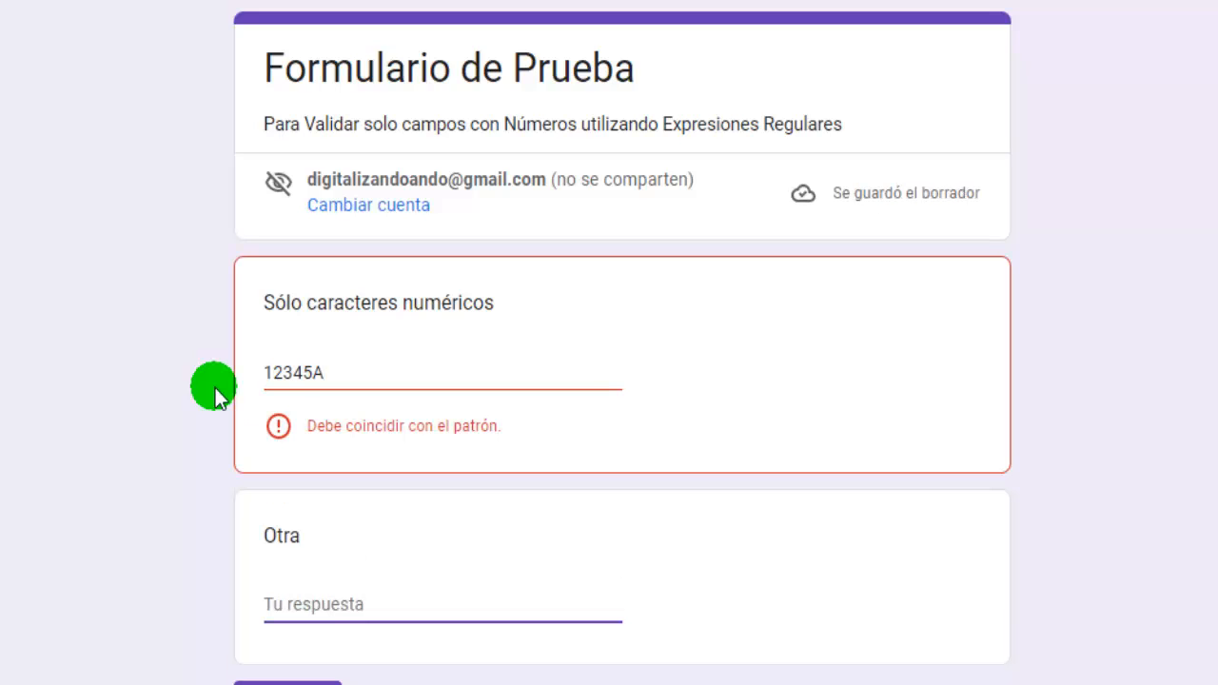
Remove the 5 from the answer and test the numeric question with 1234A
{"action": "left_click", "coordinate": [340, 383]}
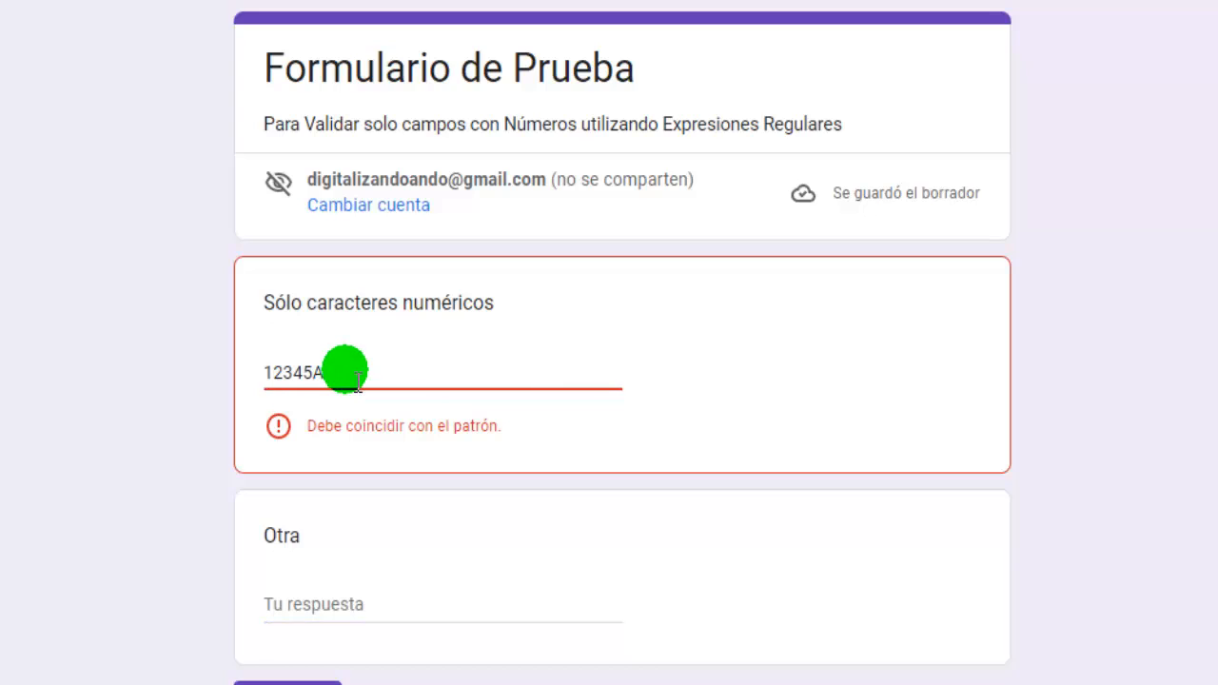
{"action": "key", "text": "Left"}
{"action": "key", "text": "BackSpace"}
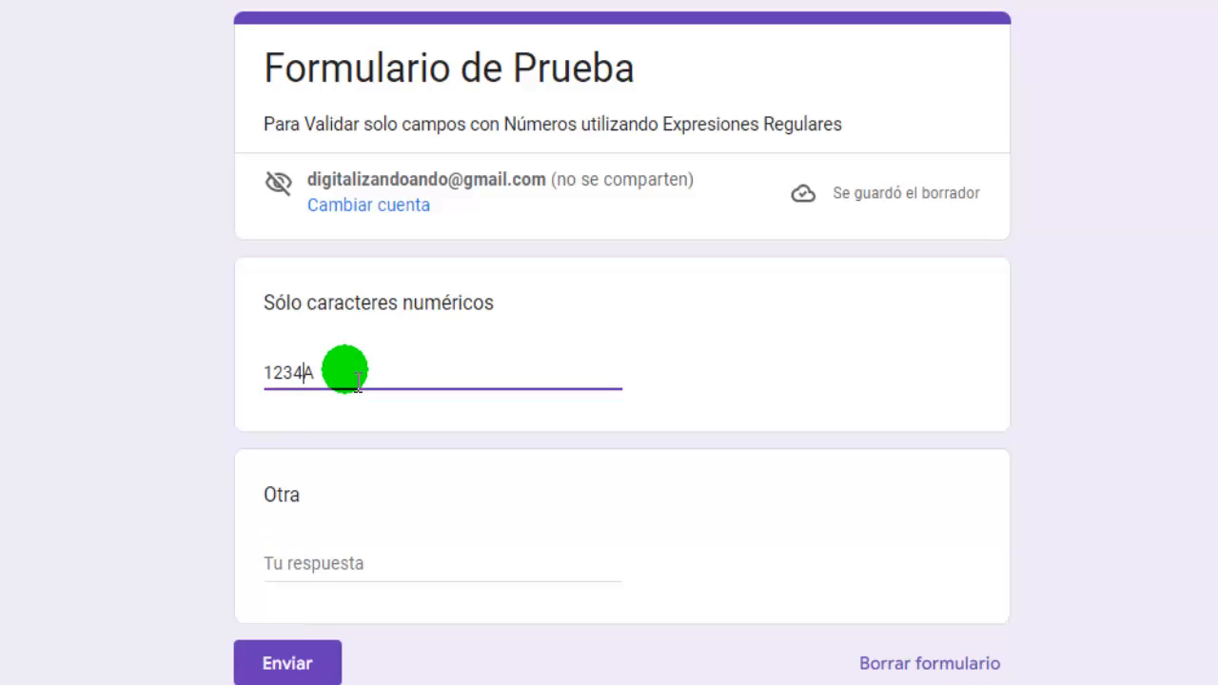
{"action": "key", "text": "Tab"}
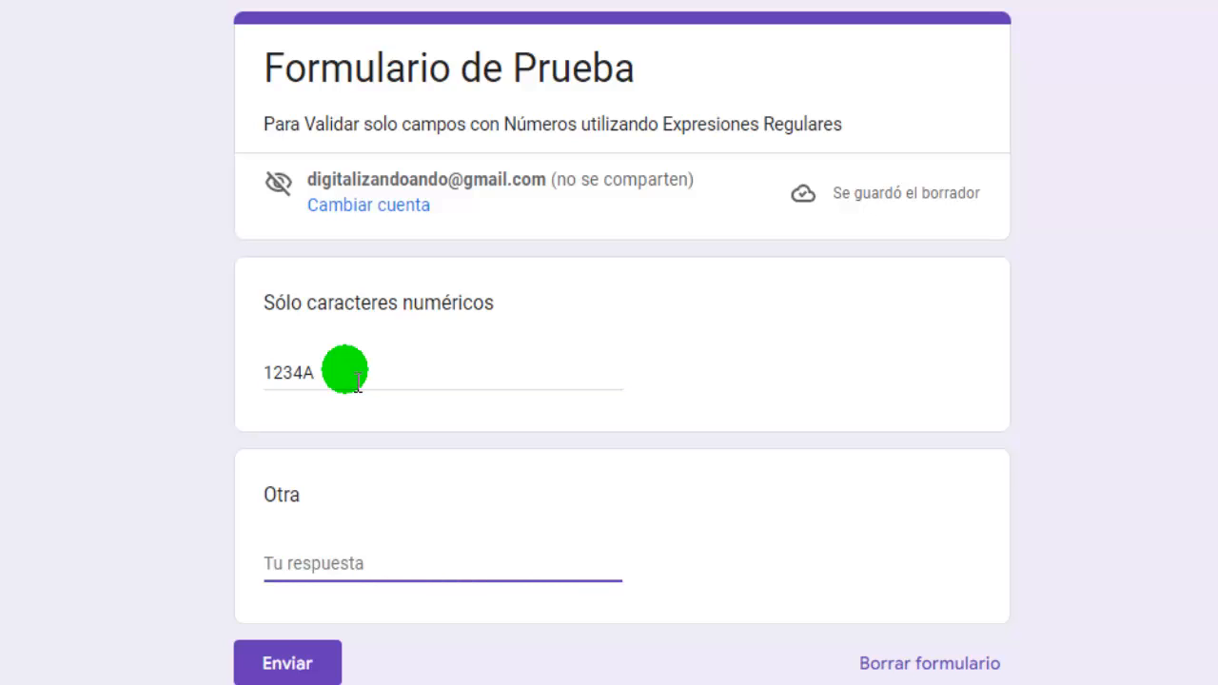
Test the numeric question with the letter A in other positions of the five-character answer, such as 123A4
{"action": "key", "text": "shift+Tab"}
{"action": "type", "text": "A132"}
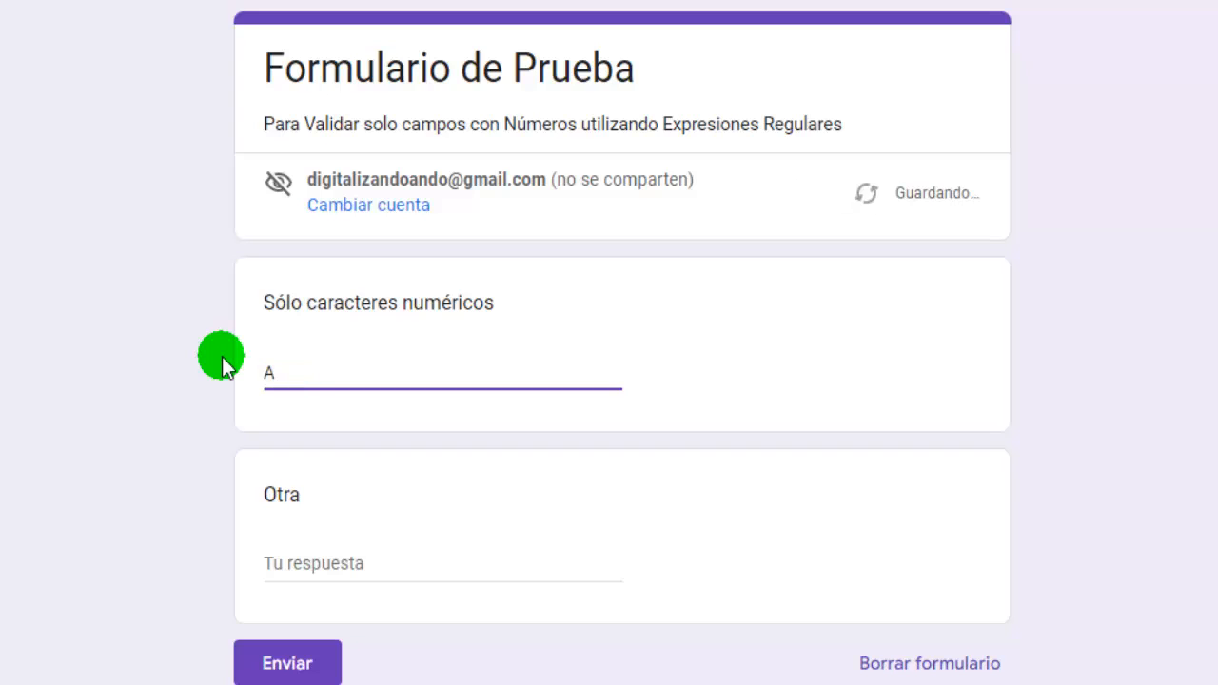
{"action": "type", "text": "4"}
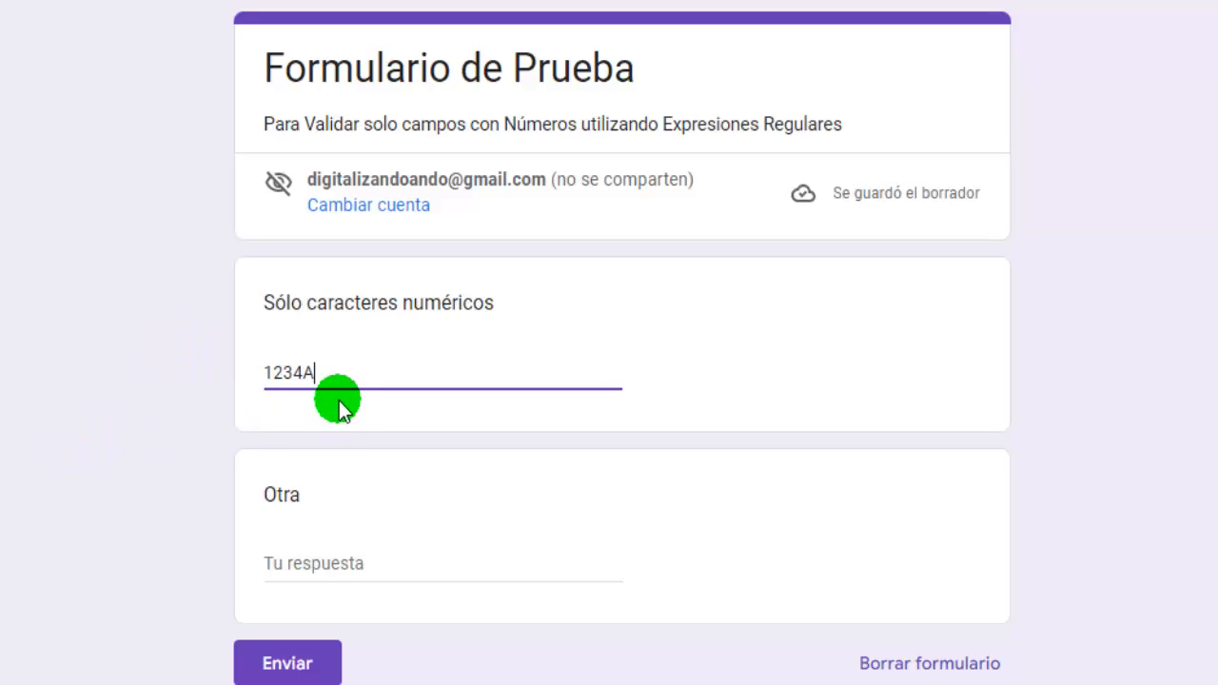
{"action": "key", "text": "Tab"}
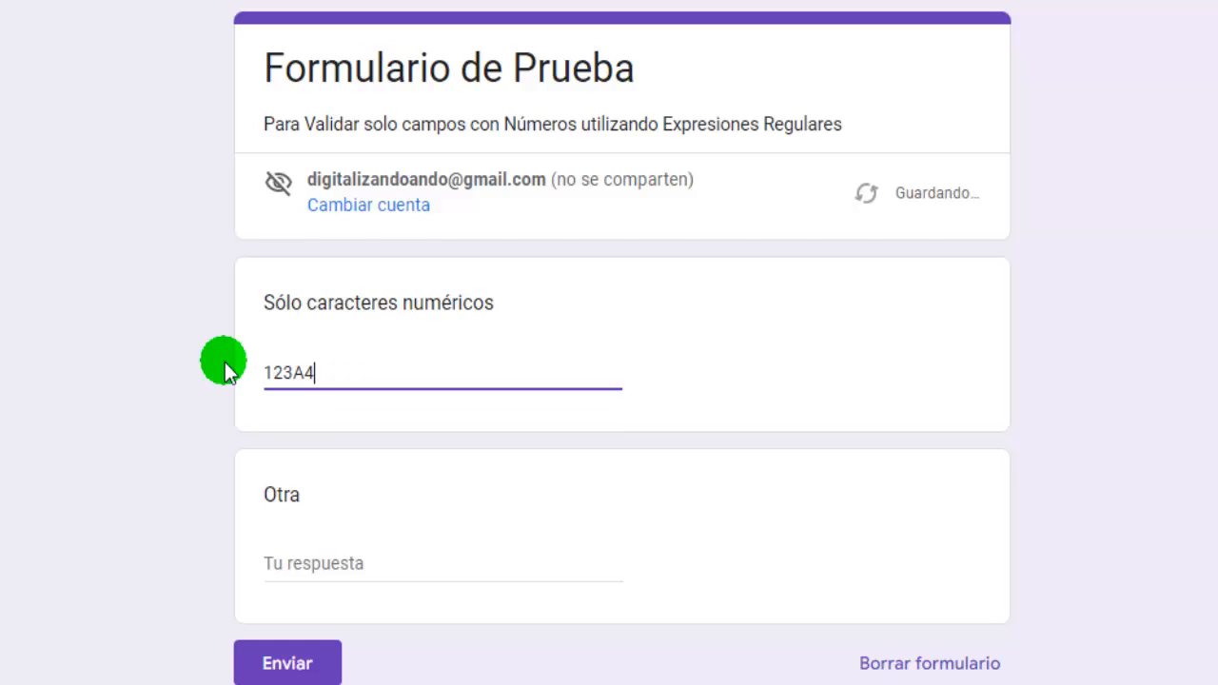
{"action": "key", "text": "Tab"}
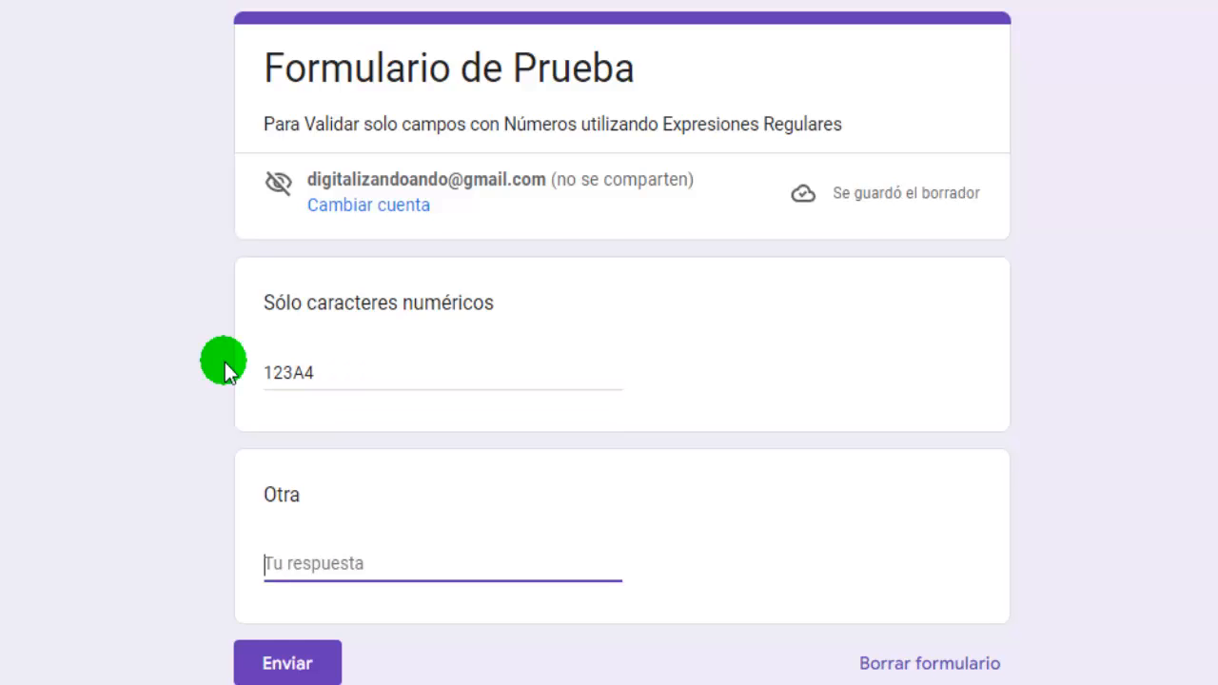
Replace the answer with 1234B to test a letter outside the pattern's character class
{"action": "key", "text": "shift+Tab"}
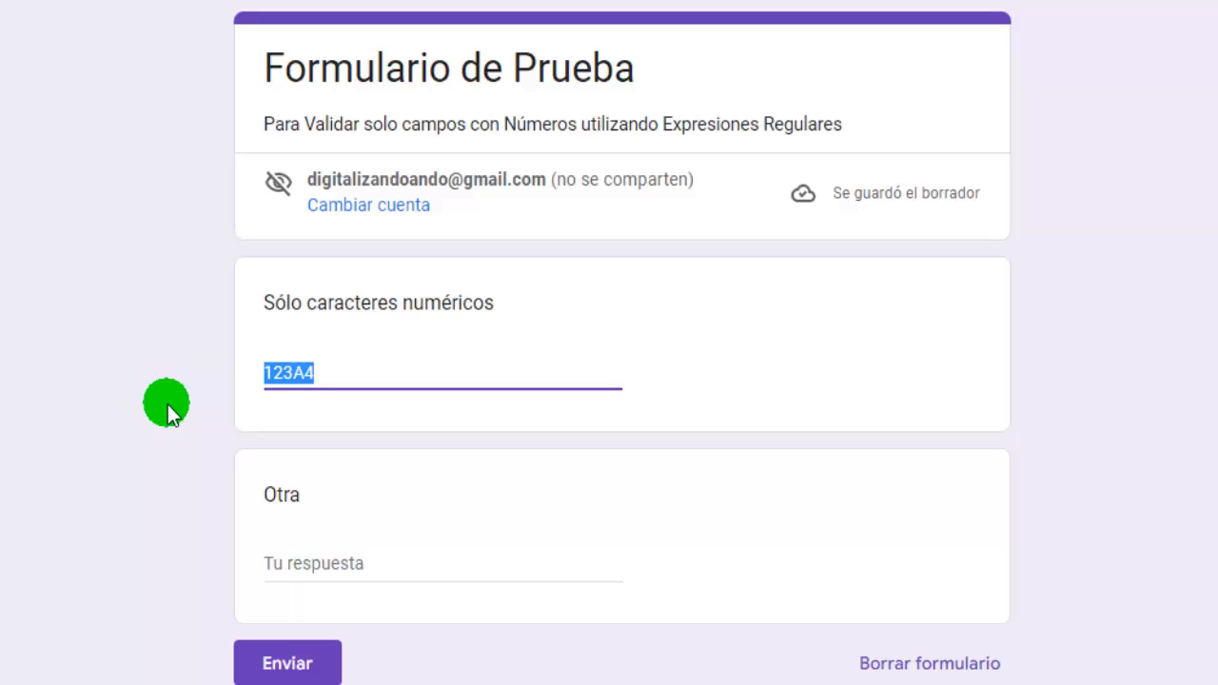
{"action": "type", "text": "1234B"}
{"action": "key", "text": "Tab"}
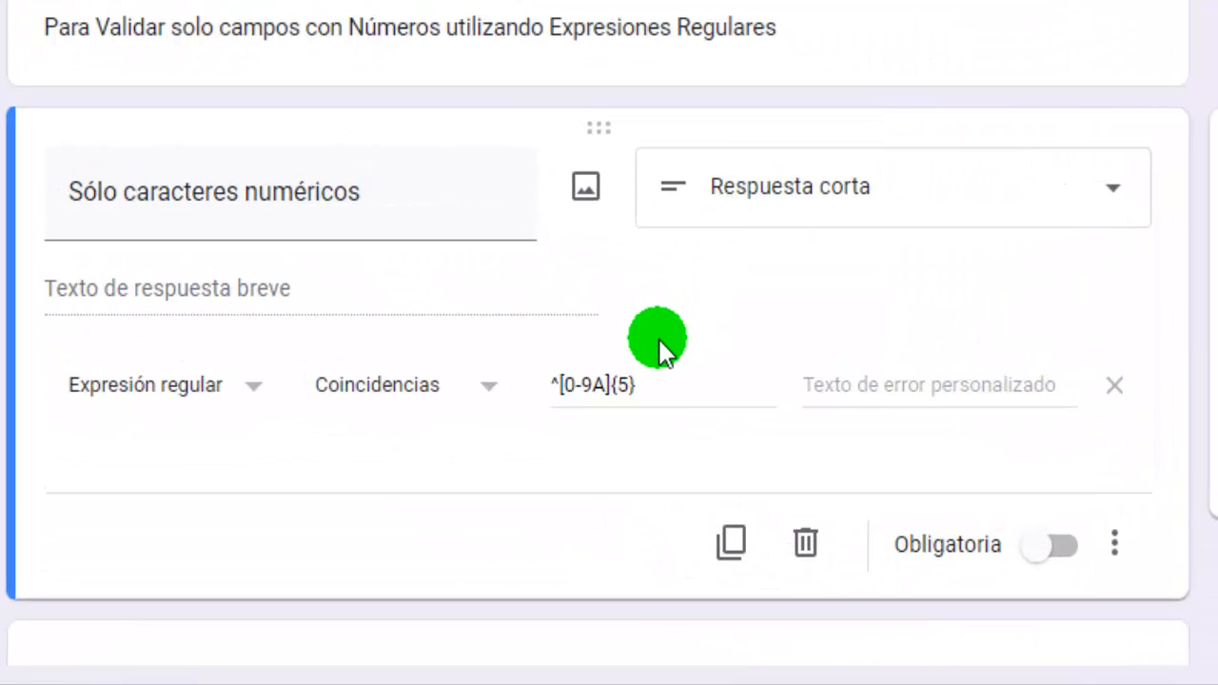
Move the letter A into its own class before the digits, making the pattern ^[A][0-9]{5}
{"action": "left_click", "coordinate": [609, 390]}
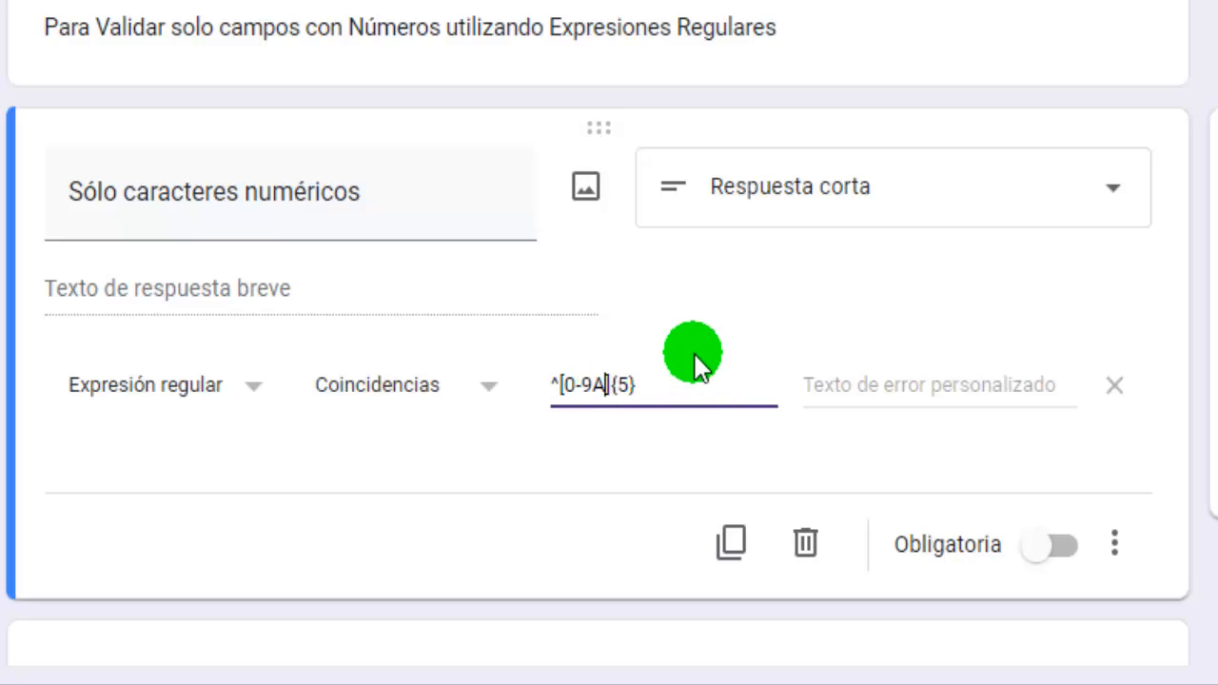
{"action": "key", "text": "BackSpace"}
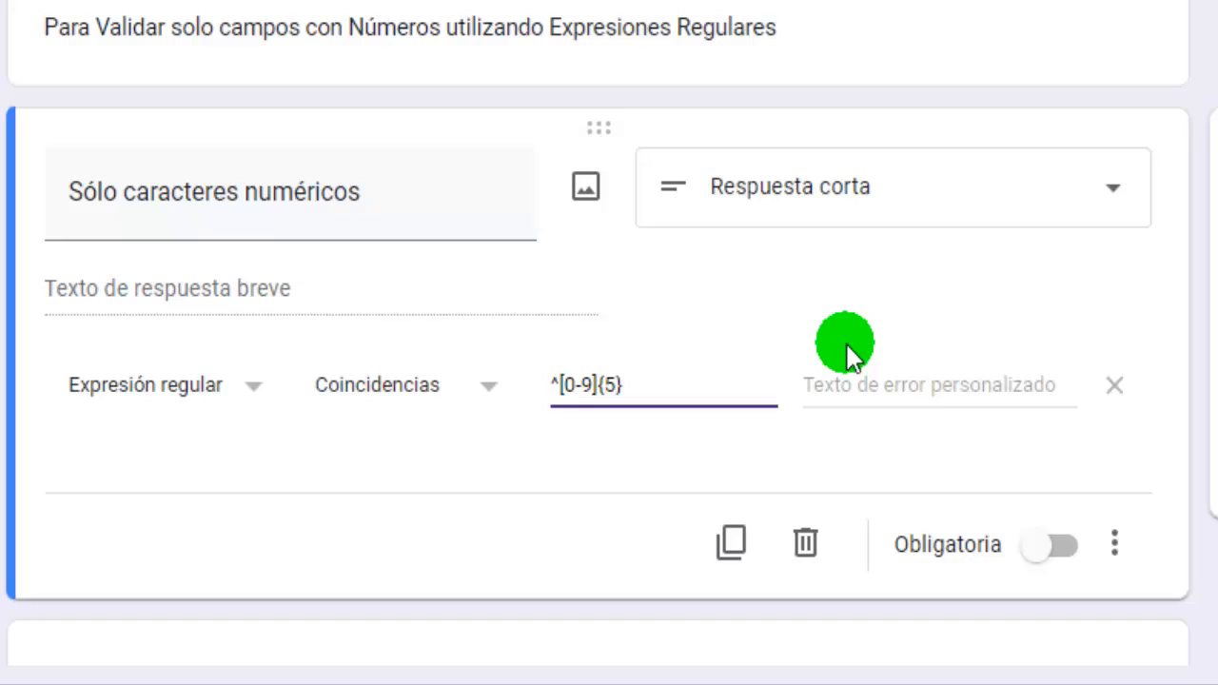
{"action": "type", "text": "A"}
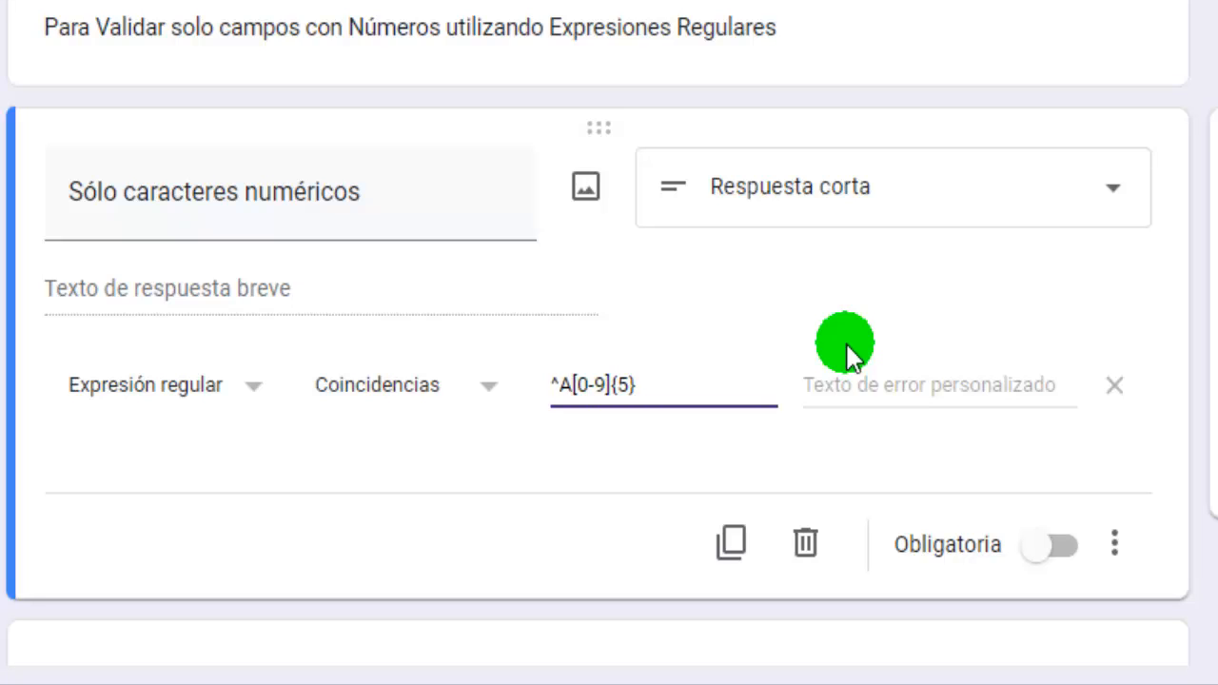
{"action": "key", "text": "Left"}
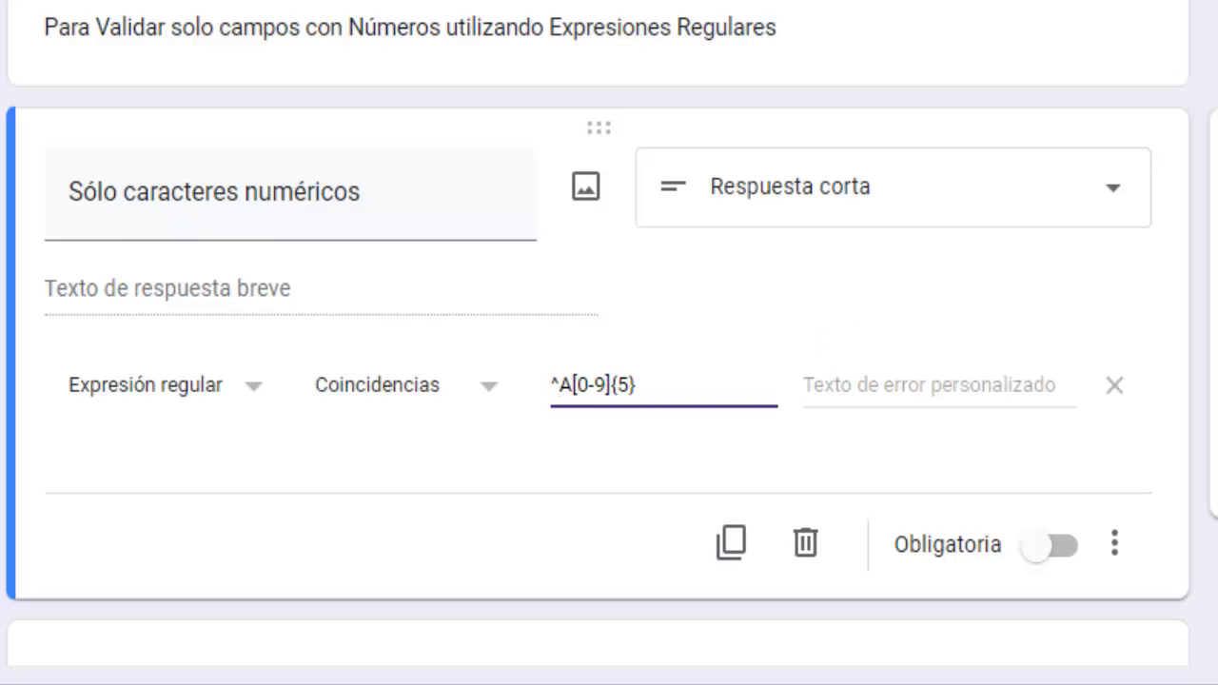
{"action": "type", "text": "["}
{"action": "double_click", "coordinate": [565, 385]}
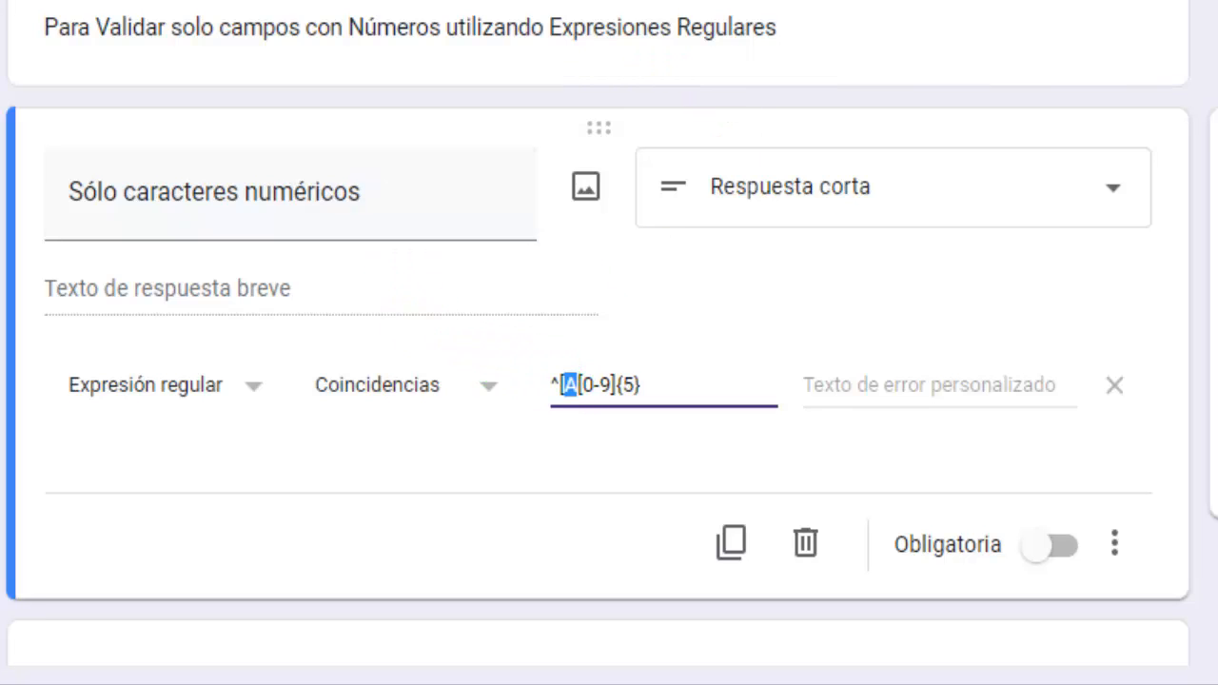
{"action": "left_click", "coordinate": [578, 386]}
{"action": "type", "text": "]"}
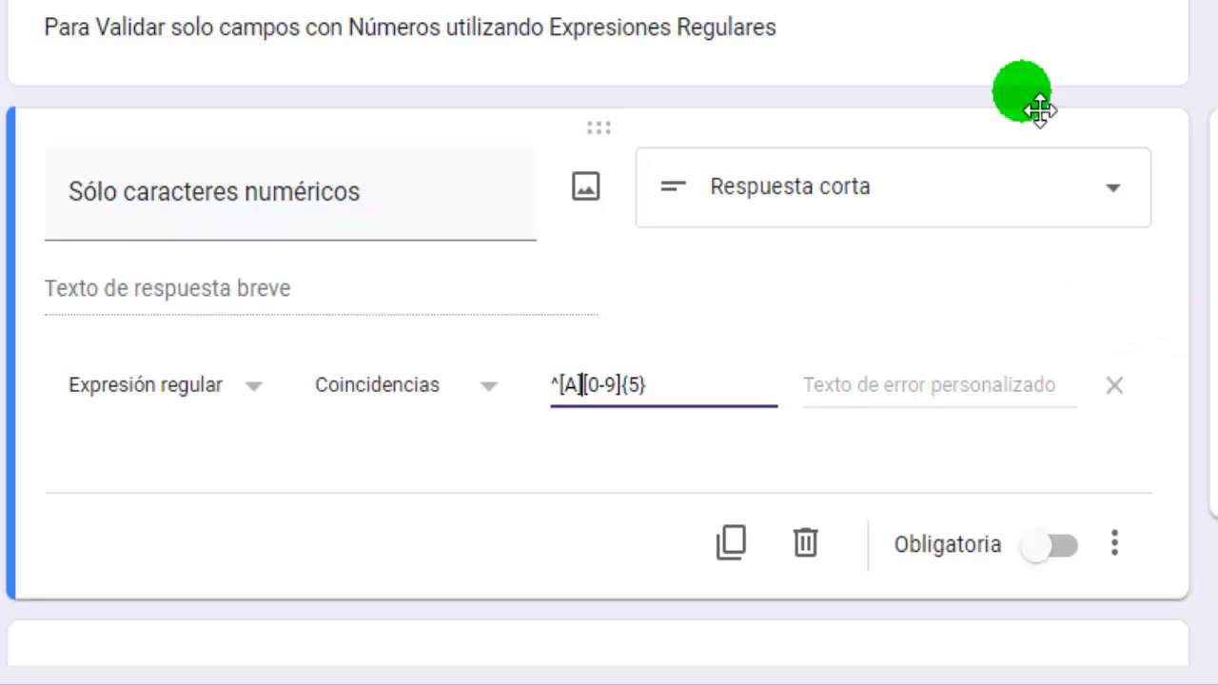
Test the ^[A][0-9]{5} pattern in the preview form with the answer 24554A
{"action": "type", "text": "5"}
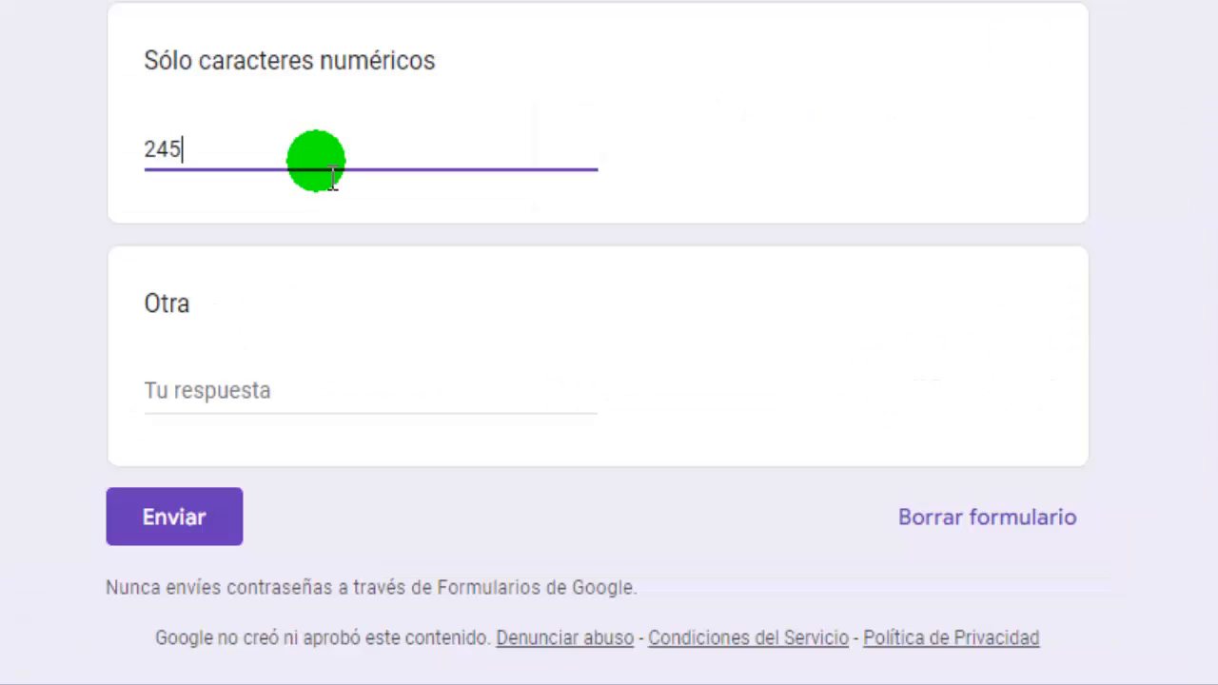
{"action": "type", "text": "54A"}
{"action": "left_click", "coordinate": [200, 276]}
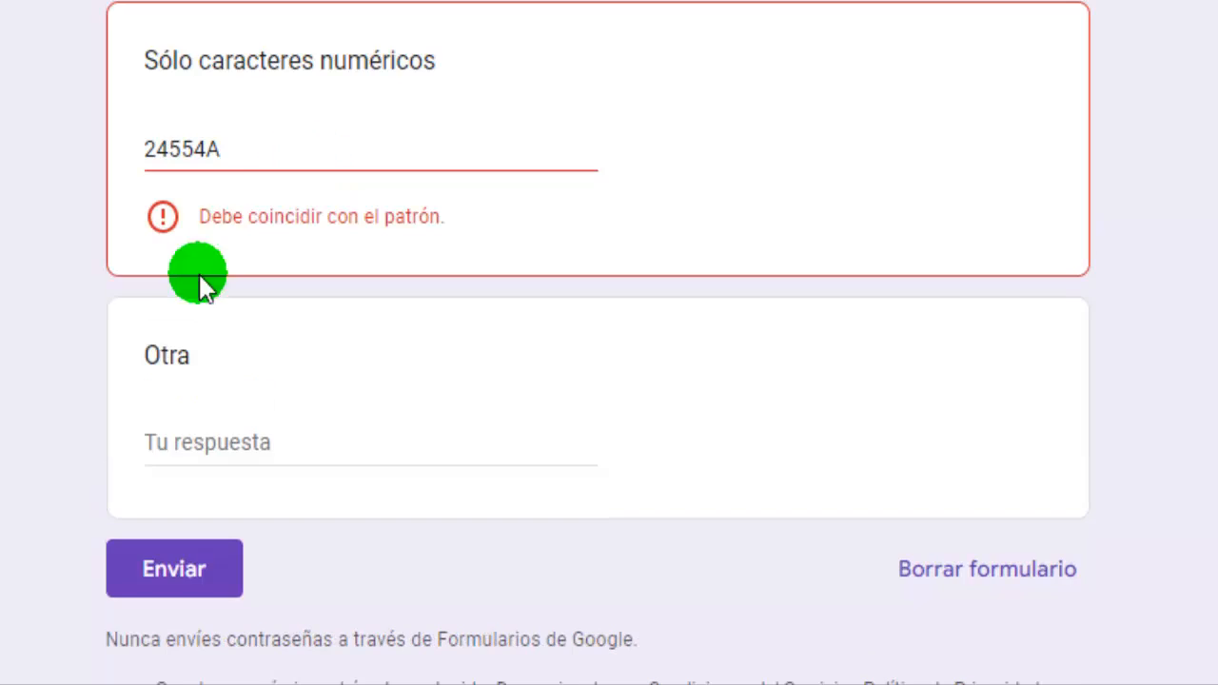
Move the A to the front of the answer and test the numeric question with A24554
{"action": "left_click", "coordinate": [246, 164]}
{"action": "key", "text": "BackSpace"}
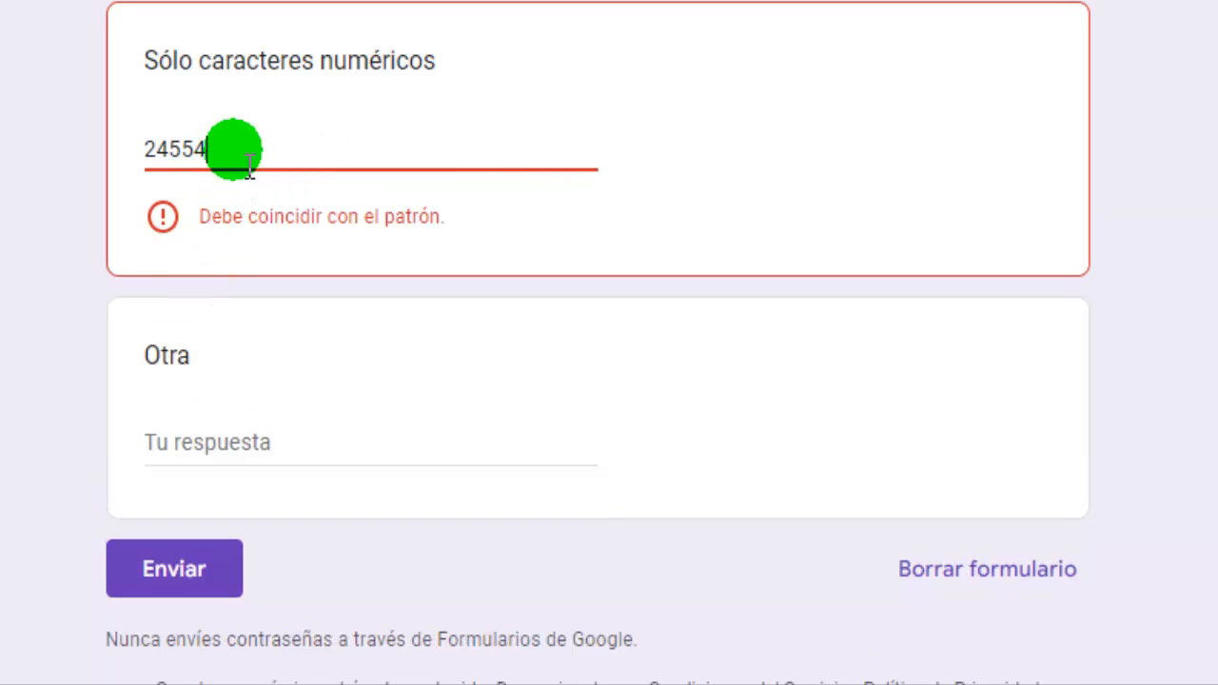
{"action": "left_click", "coordinate": [146, 152]}
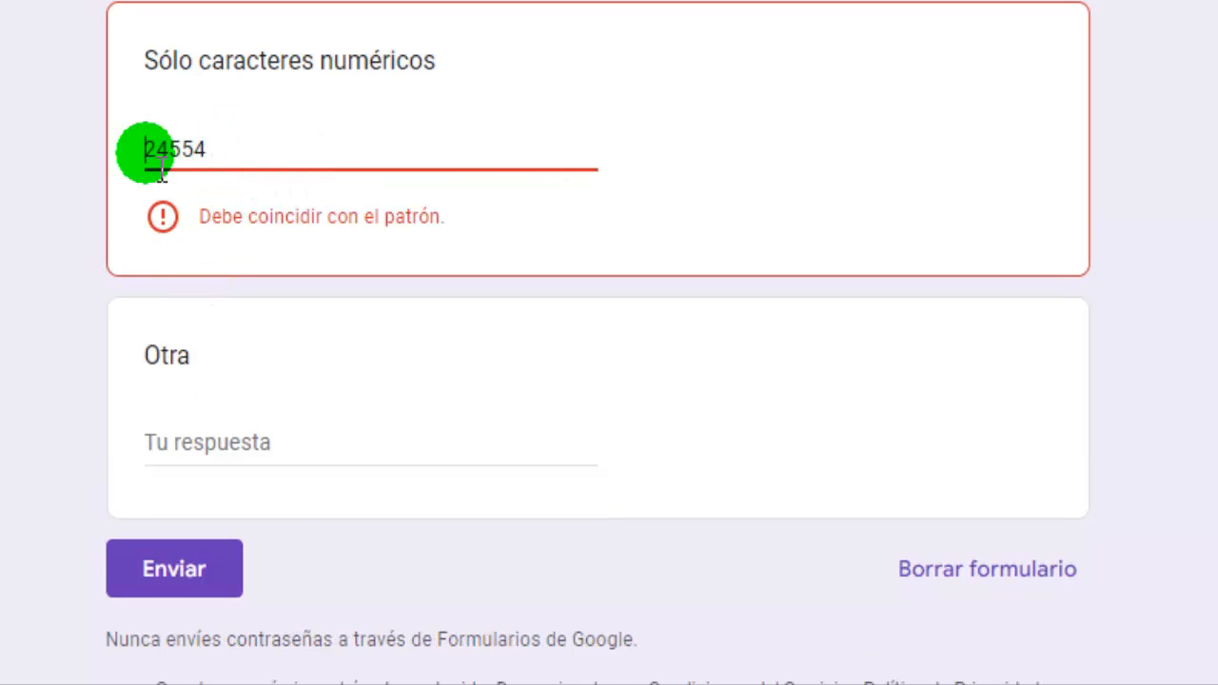
{"action": "type", "text": "A"}
{"action": "key", "text": "Tab"}
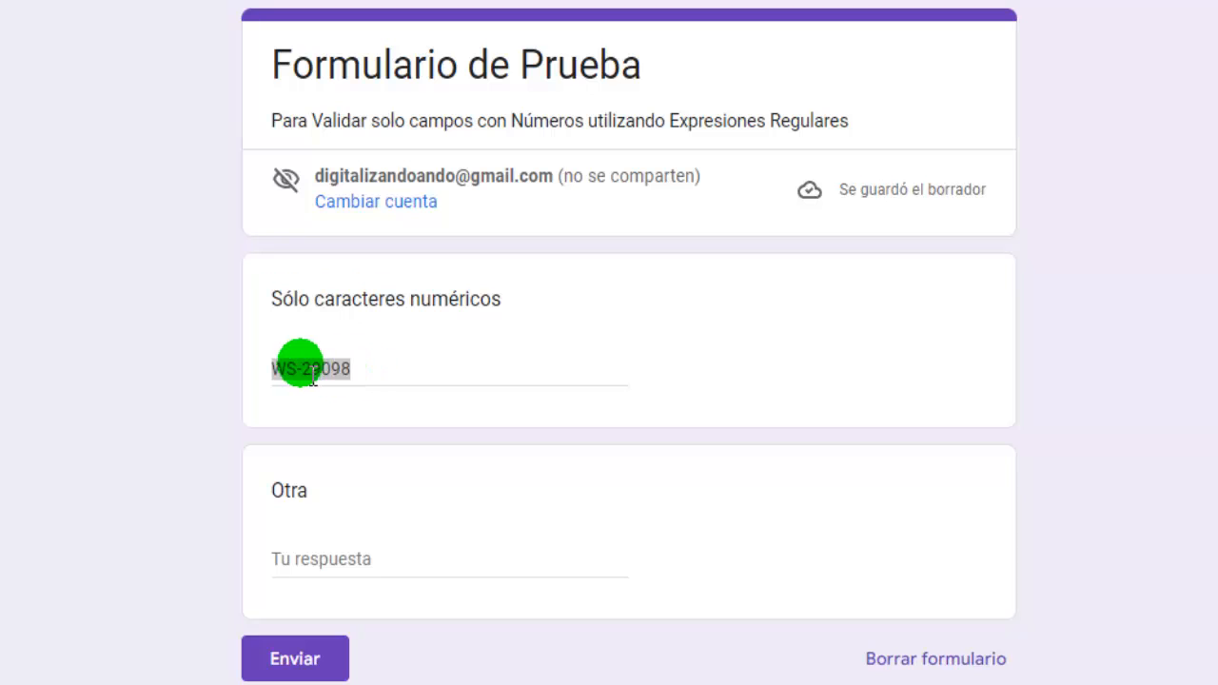
Copy the letters WS from the answer 29098-WS in the numeric question
{"action": "left_click", "coordinate": [402, 377]}
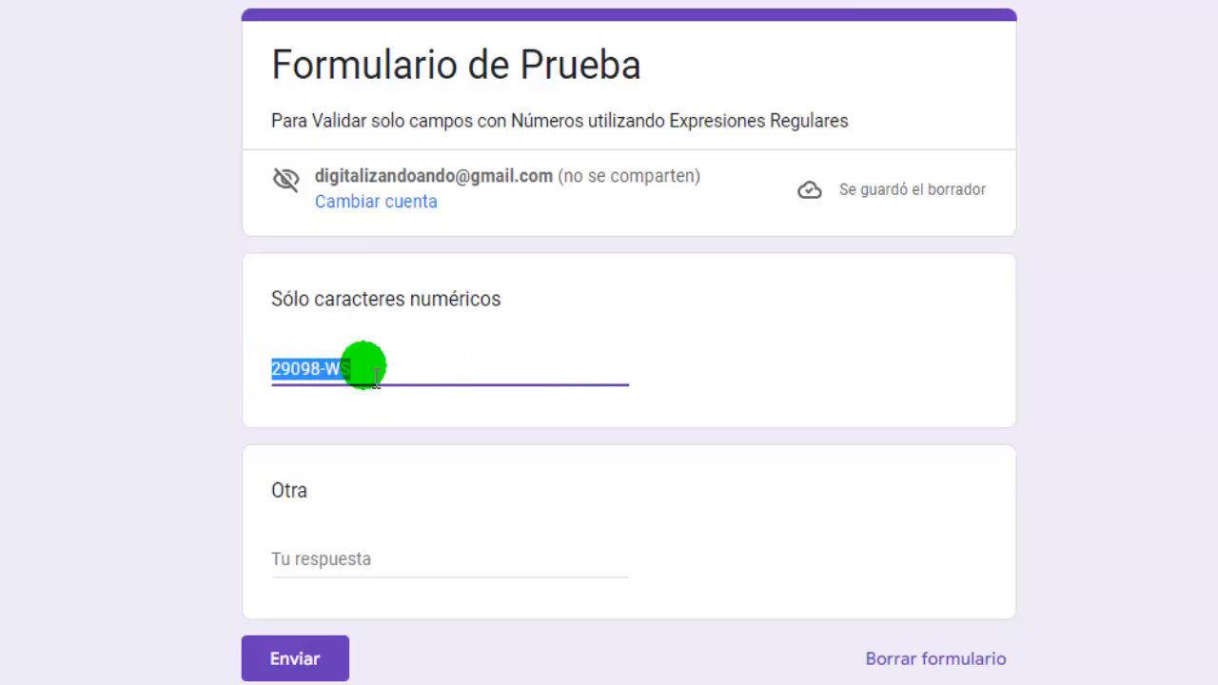
{"action": "left_click", "coordinate": [378, 373]}
{"action": "key", "text": "Tab"}
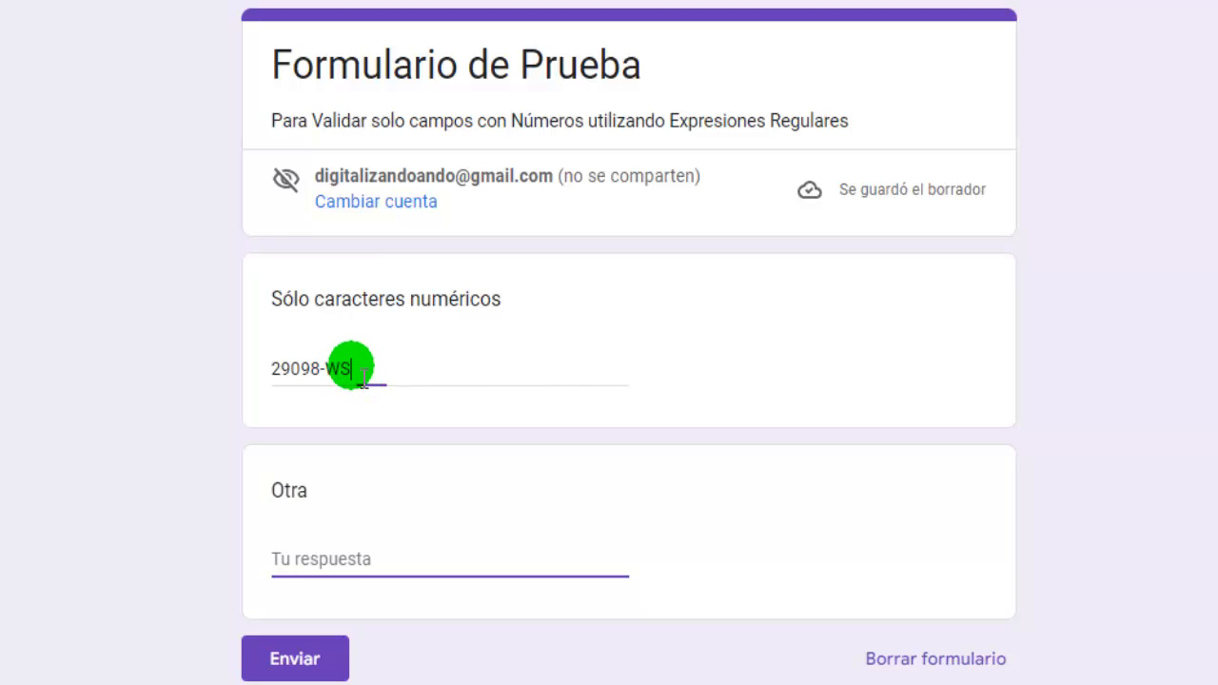
{"action": "left_click_drag", "start_coordinate": [354, 381], "coordinate": [335, 383]}
{"action": "key", "text": "ctrl+c"}
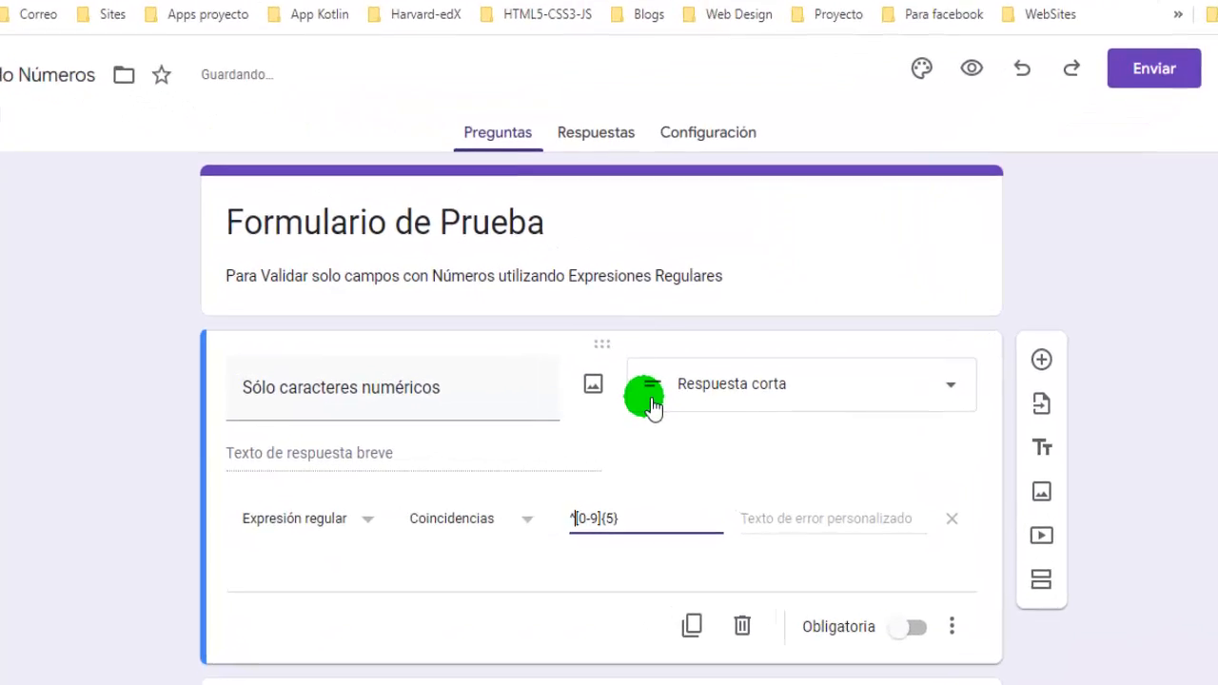
Insert the group (WS-) before the digit class, making the pattern ^(WS-)[0-9]{5}
{"action": "type", "text": "("}
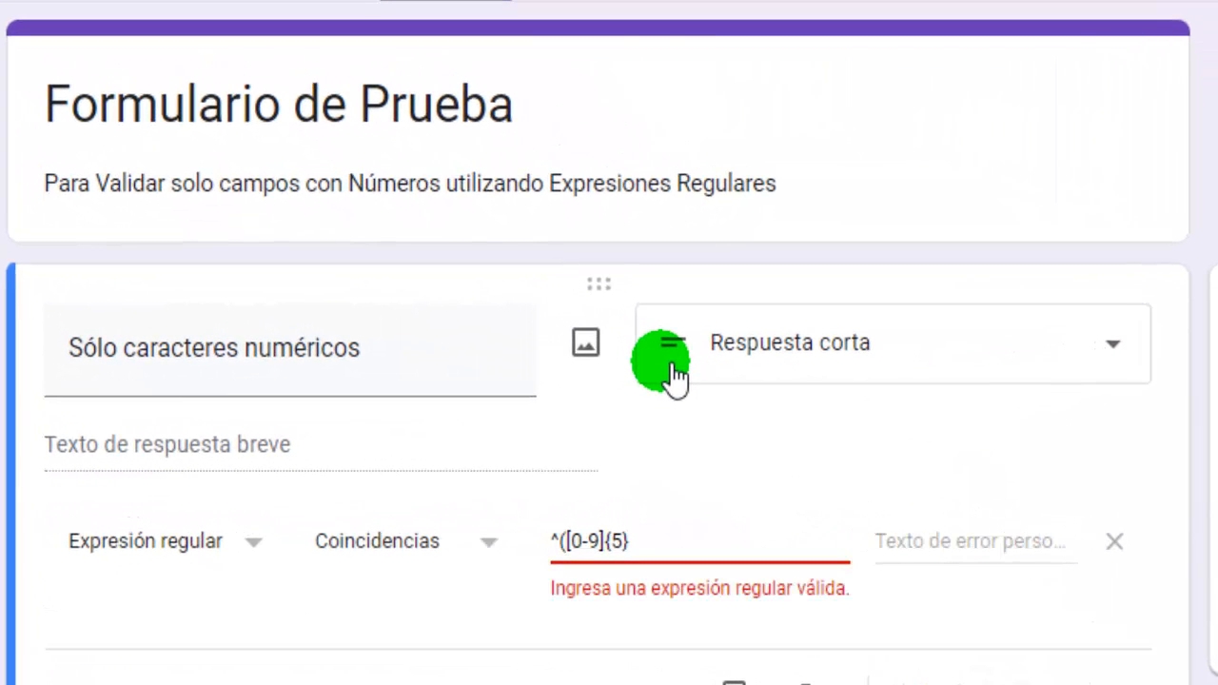
{"action": "key", "text": "ctrl+v"}
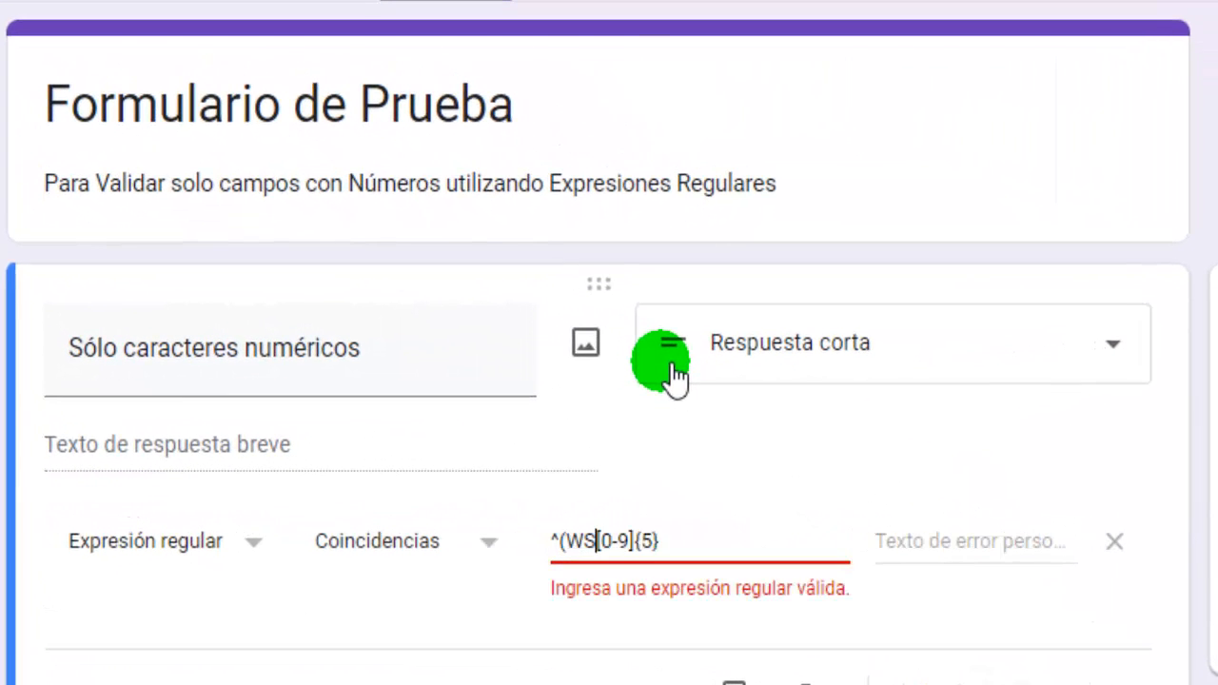
{"action": "type", "text": "-)"}
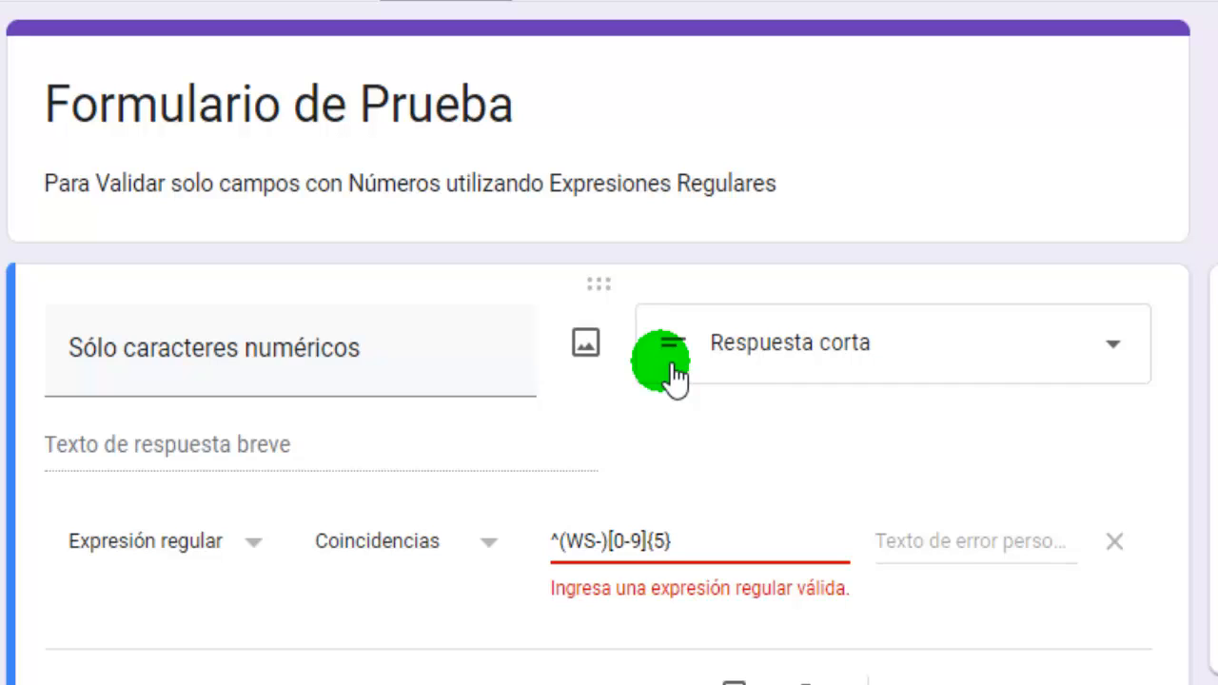
Change the fixed group from a prefix to a suffix with a leading hyphen, making the pattern ^[0-9]{5}(-WS)
{"action": "left_click", "coordinate": [584, 542]}
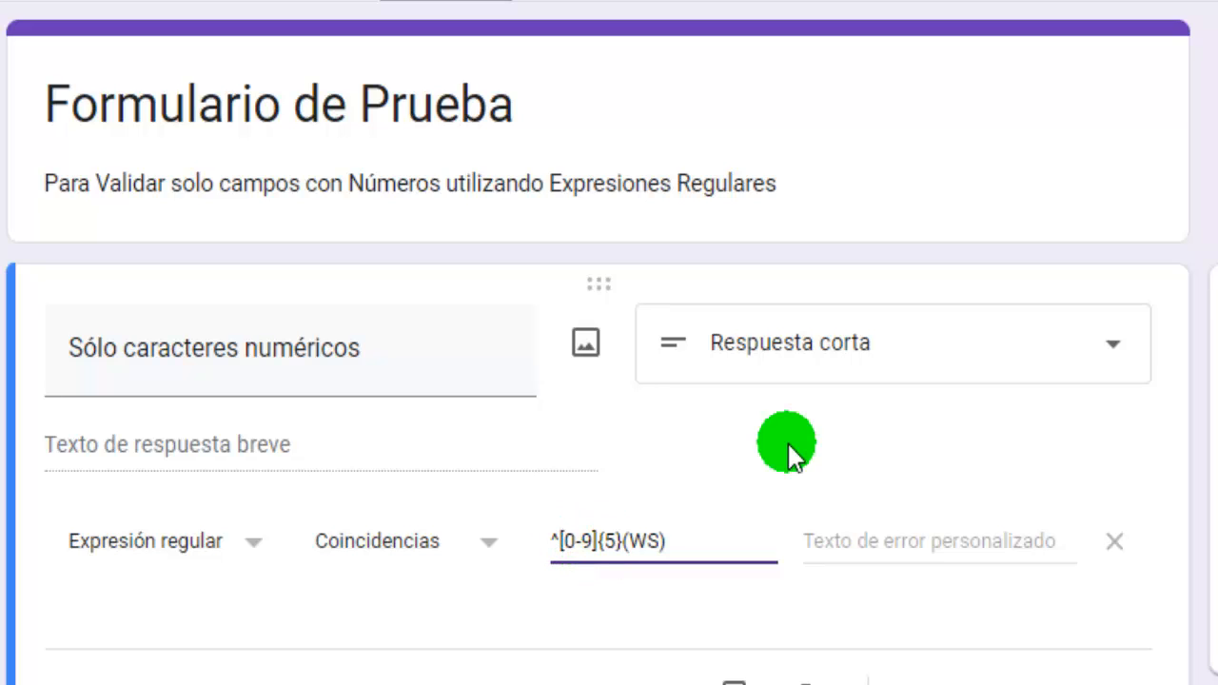
{"action": "key", "text": "Left"}
{"action": "key", "text": "Left"}
{"action": "key", "text": "Left"}
{"action": "key", "text": "Left"}
{"action": "type", "text": "-"}
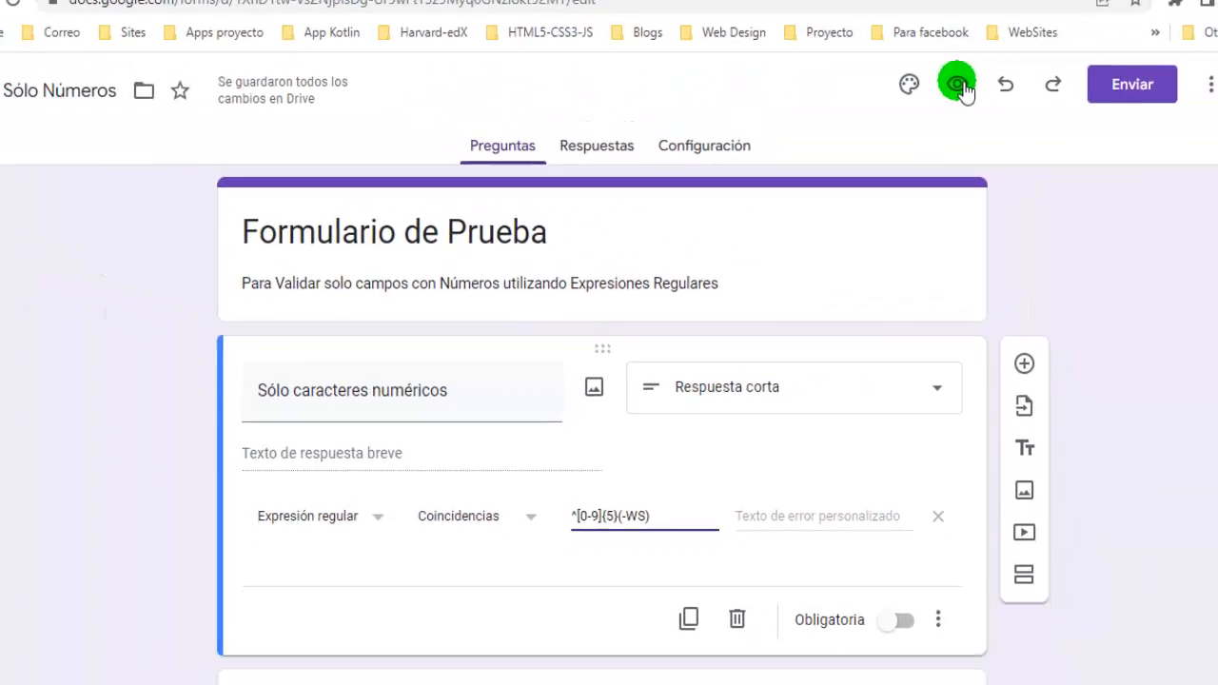
Preview the form and test the suffix pattern with the answers WS-27364 and 27364-WS
{"action": "left_click", "coordinate": [957, 85]}
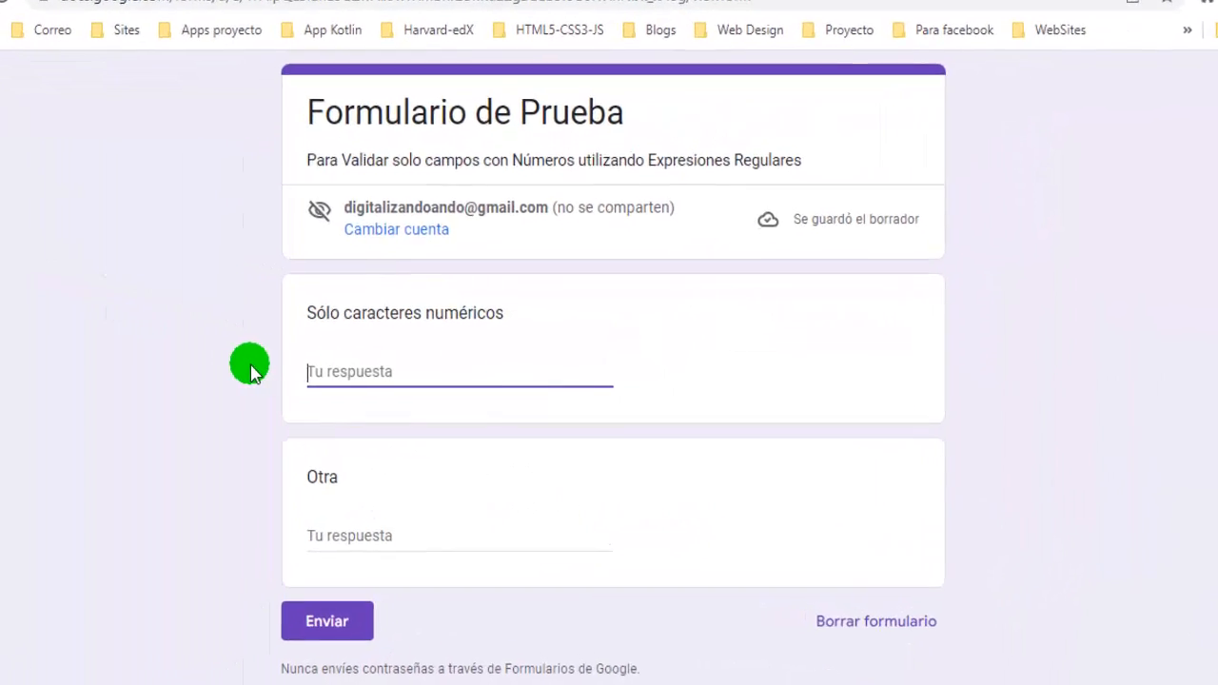
{"action": "type", "text": "WS-"}
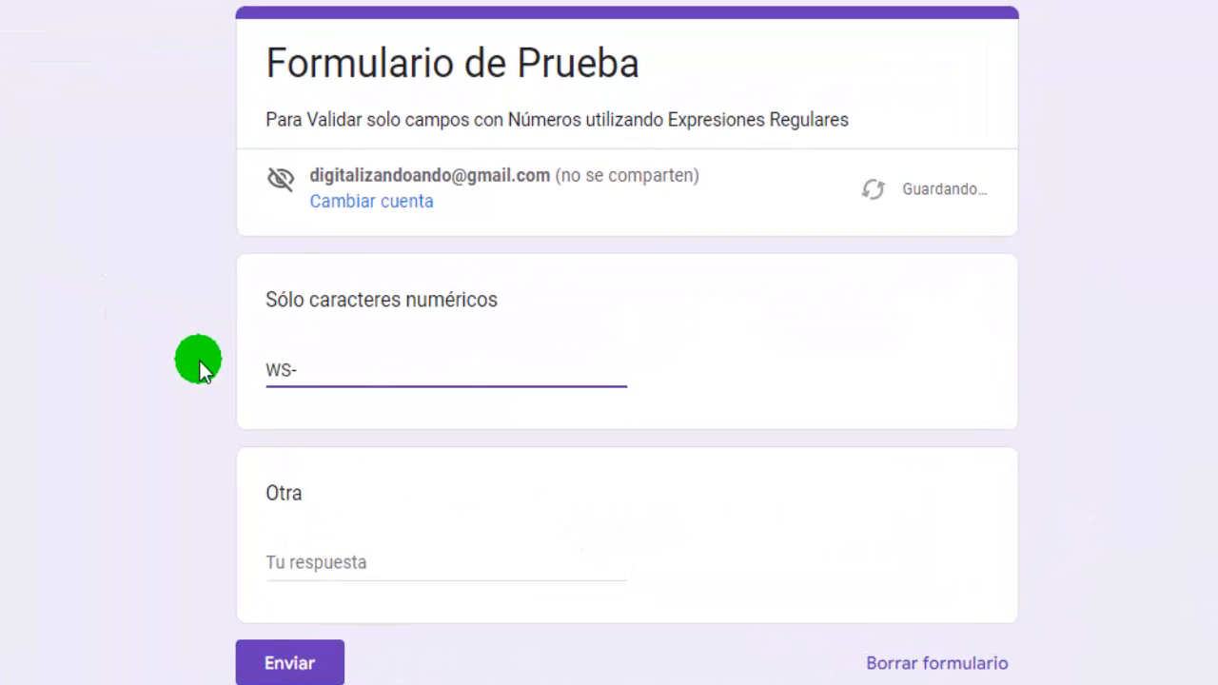
{"action": "type", "text": "27364"}
{"action": "key", "text": "Tab"}
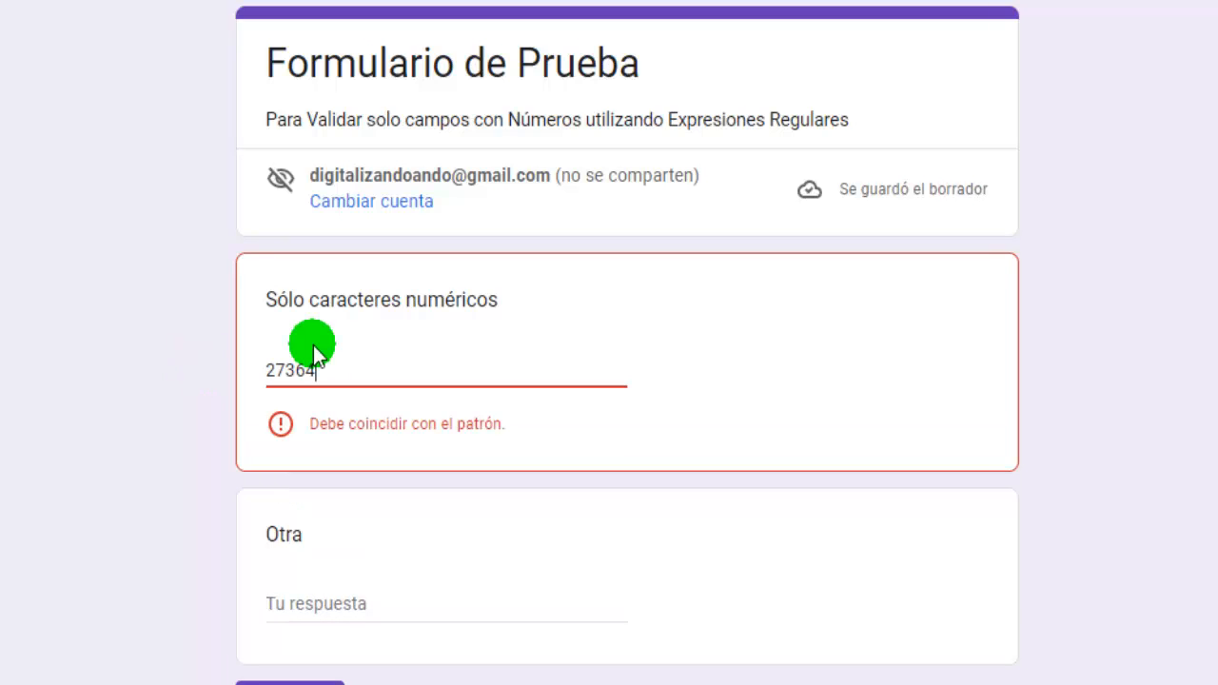
{"action": "type", "text": "-WS"}
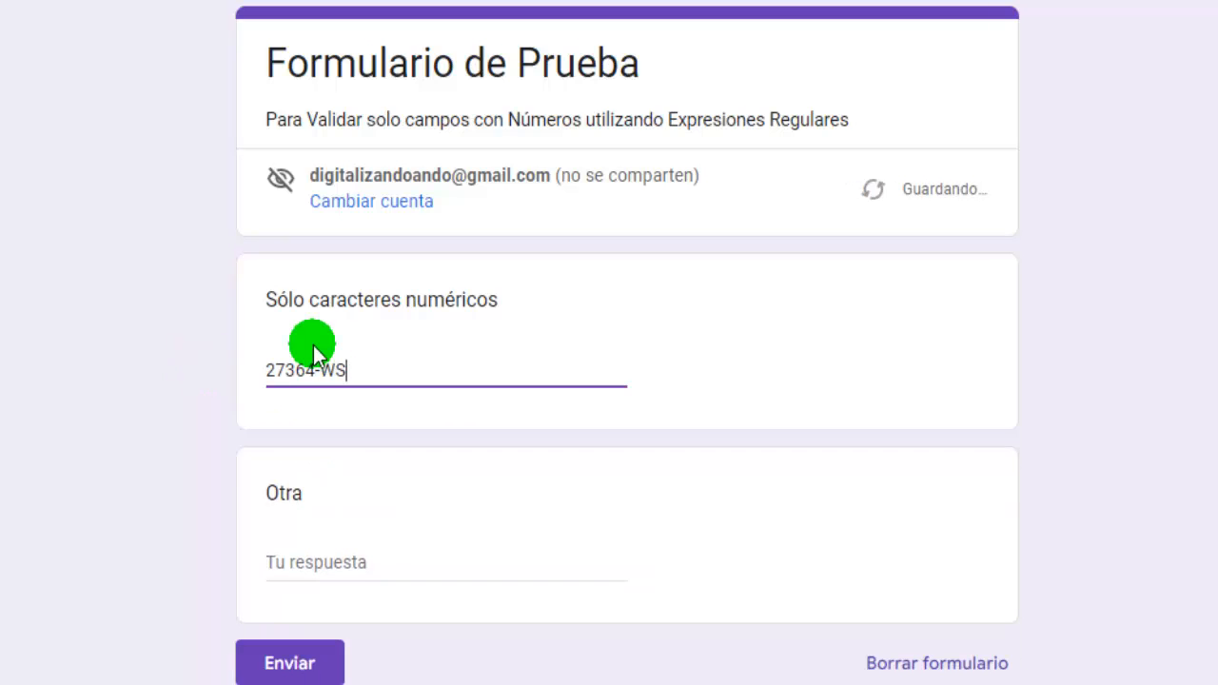
{"action": "key", "text": "Tab"}
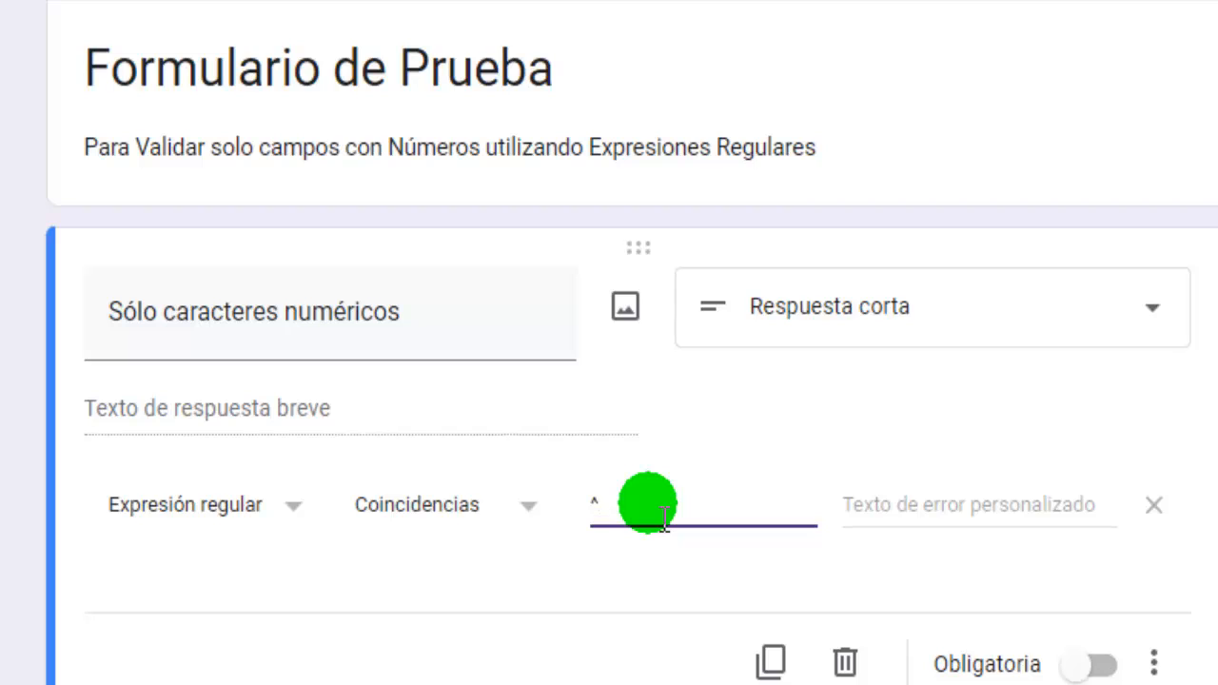
Set the validation pattern to ^([0-3]{3})(-)([4-9]{5}), with two digit groups separated by a hyphen
{"action": "type", "text": "("}
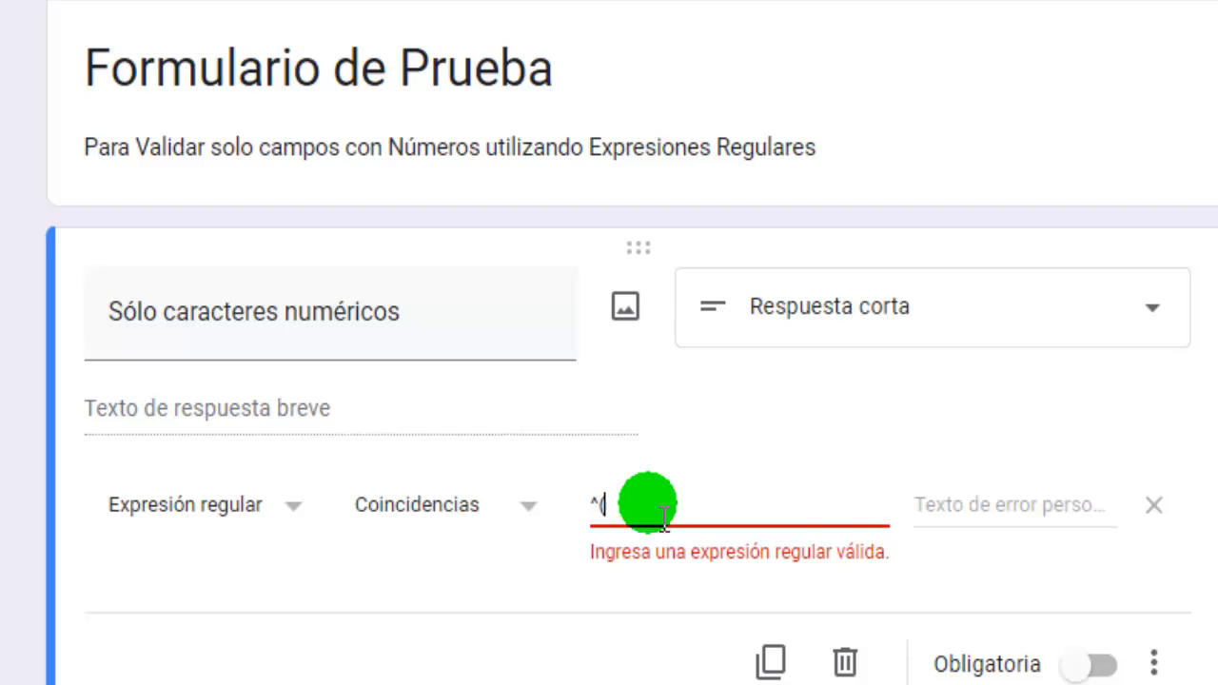
{"action": "type", "text": "[0-3]{3})("}
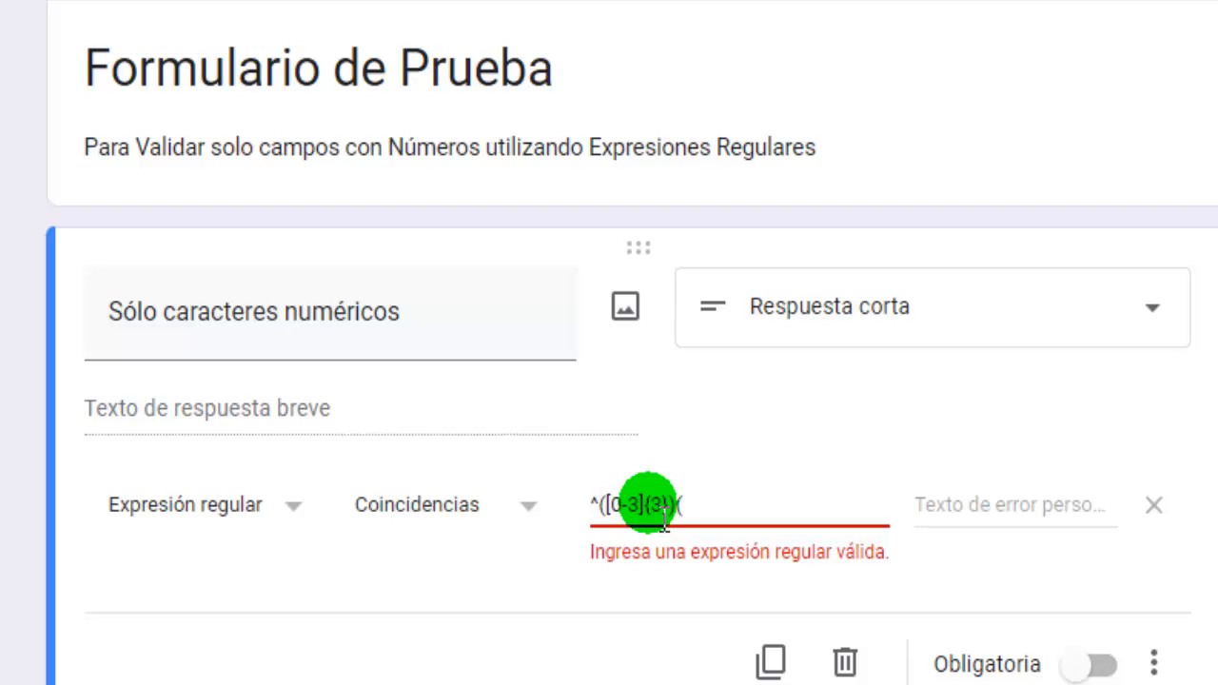
{"action": "type", "text": "-"}
{"action": "type", "text": ")("}
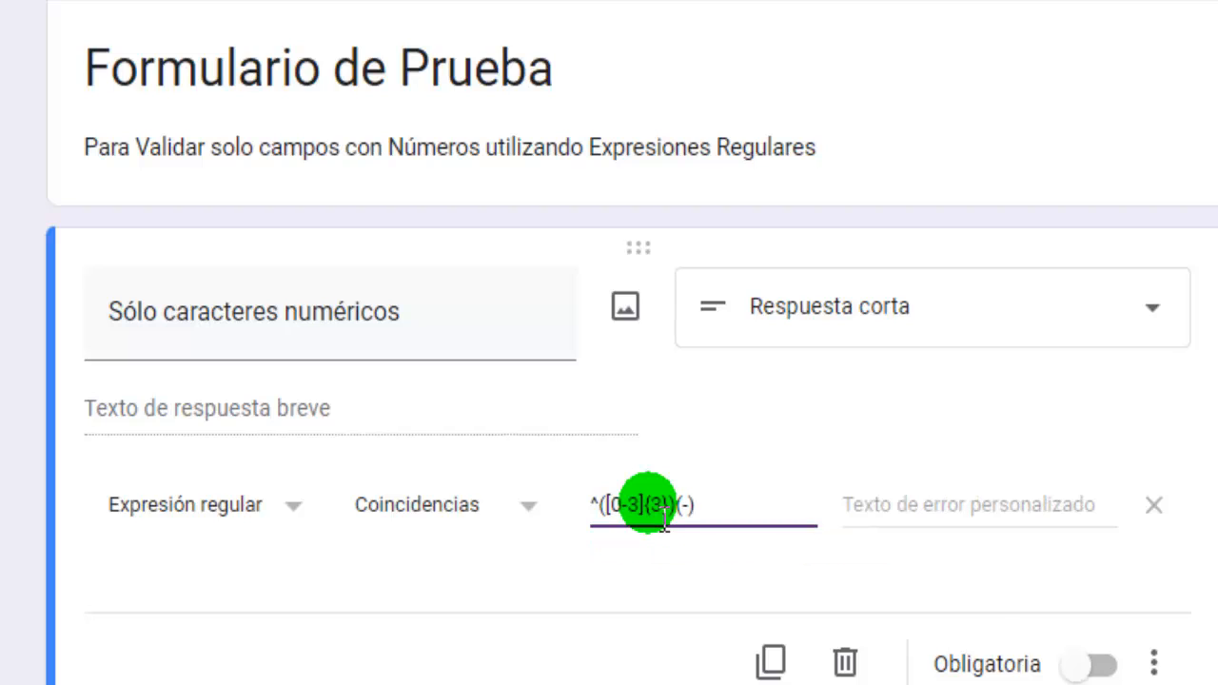
{"action": "type", "text": "["}
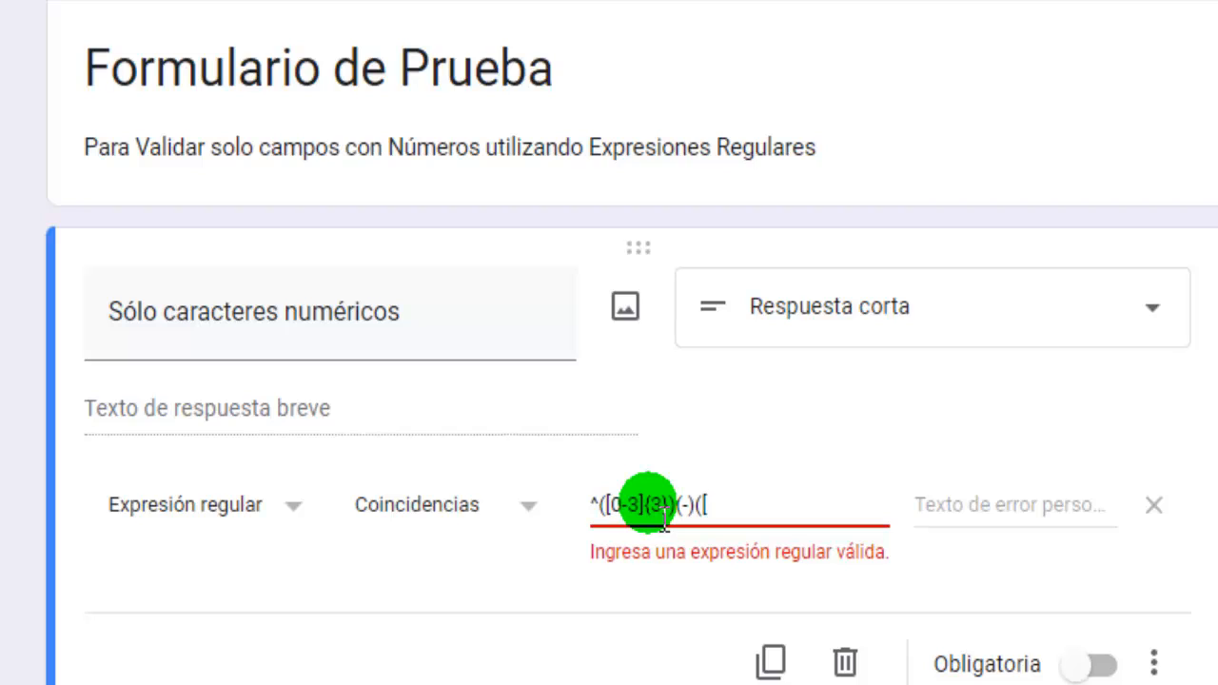
{"action": "type", "text": "4-9]{5})"}
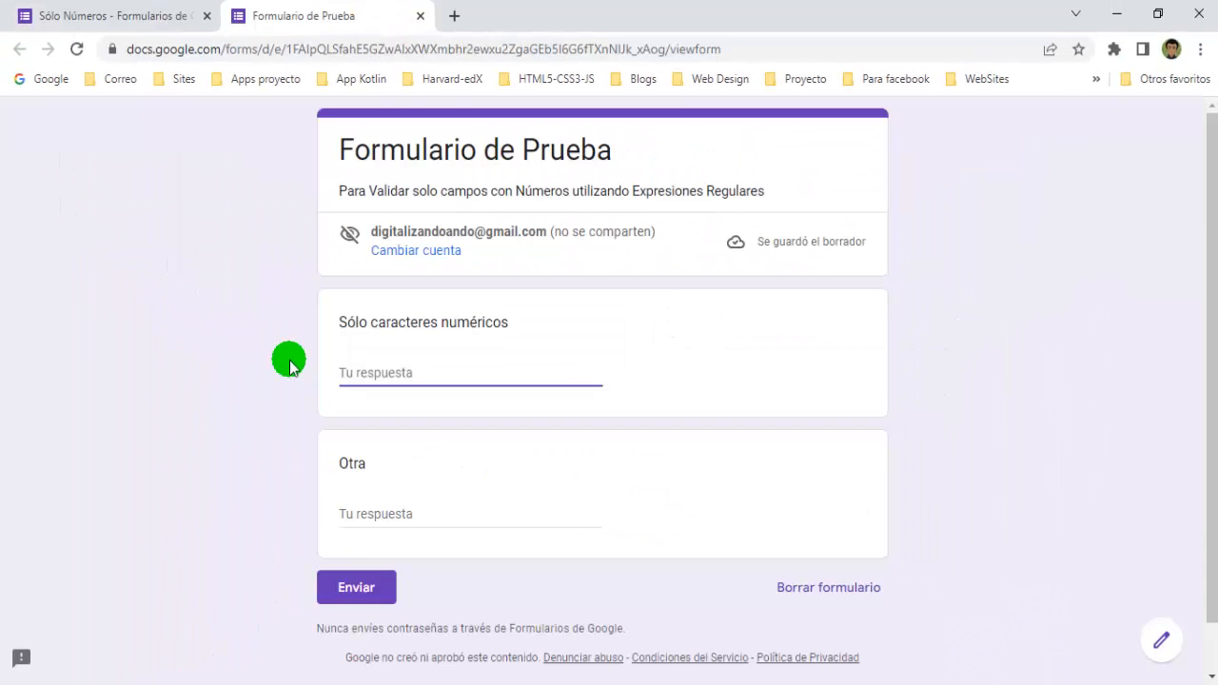
Test the digit-group pattern by answering the "Sólo caracteres numéricos" question with 000627364, without a hyphen
{"action": "type", "text": "0006"}
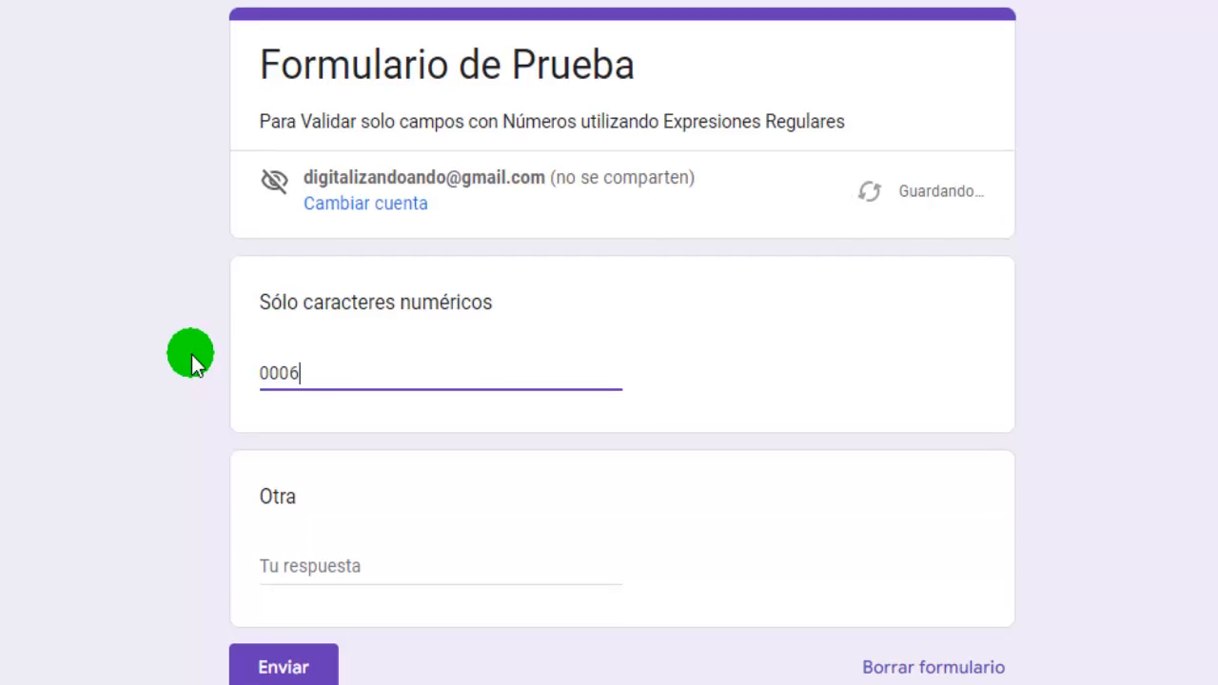
{"action": "type", "text": "27364"}
{"action": "key", "text": "Tab"}
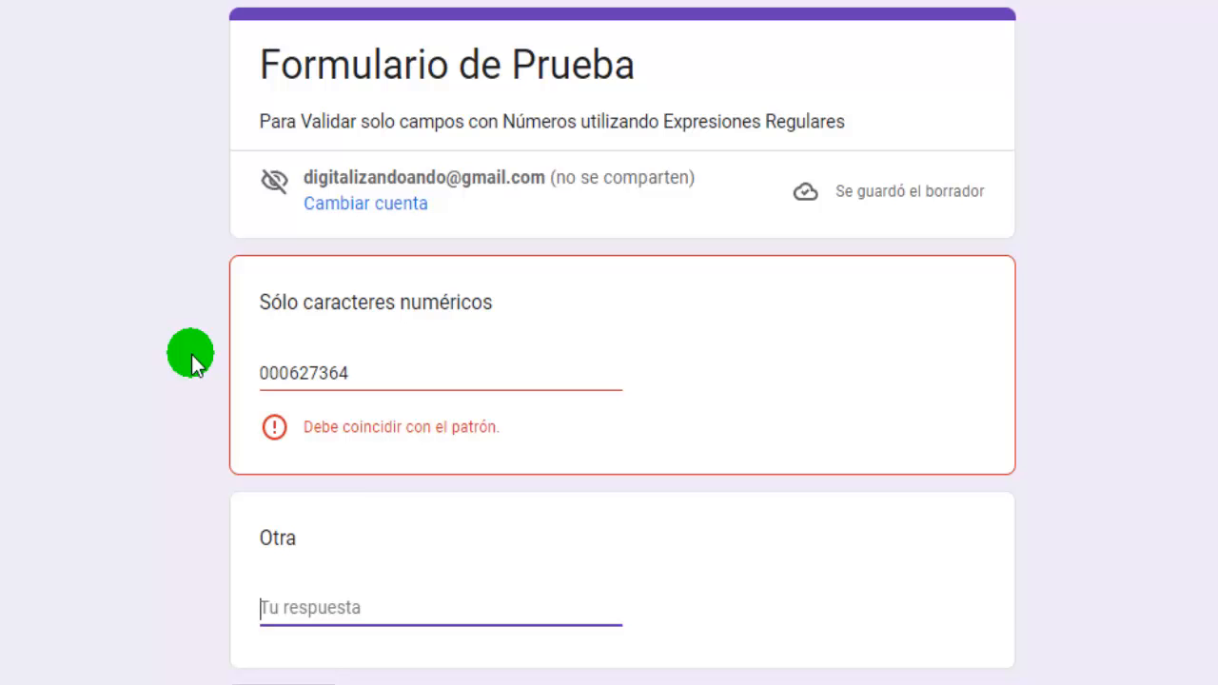
Retest the pattern with the hyphenated answer 000-62736, and replace the 2 in its second group with 4
{"action": "left_click", "coordinate": [293, 371]}
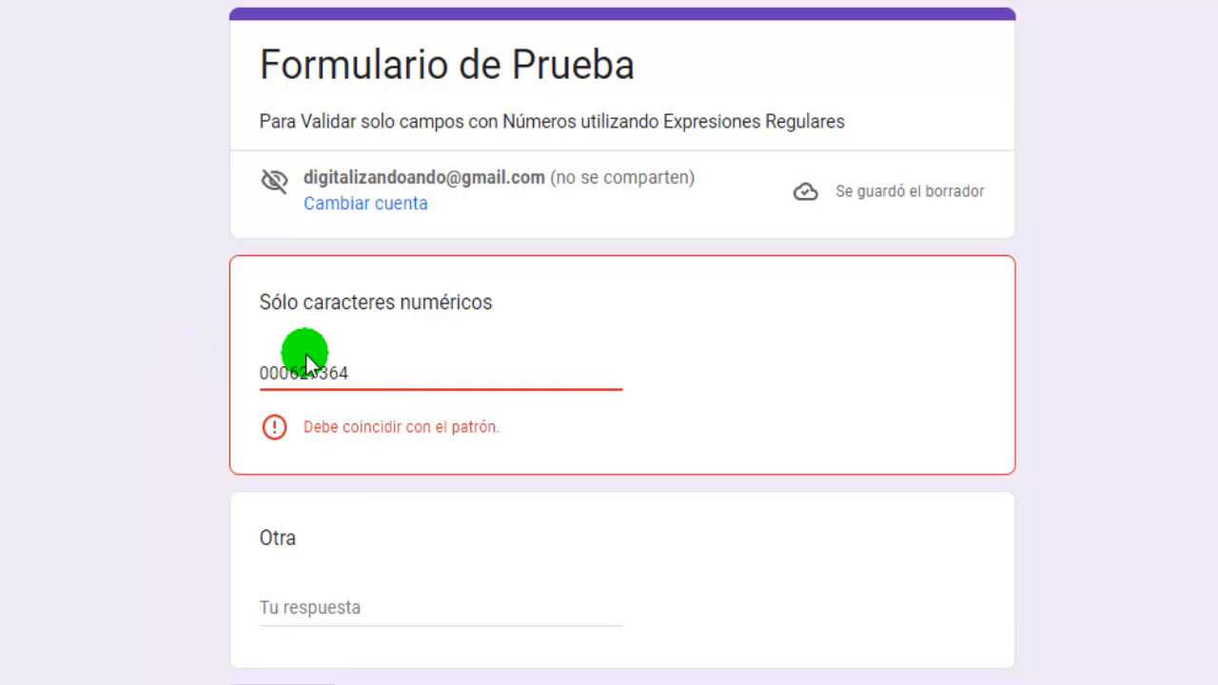
{"action": "type", "text": "-"}
{"action": "left_click_drag", "start_coordinate": [295, 374], "coordinate": [347, 374]}
{"action": "key", "text": "Tab"}
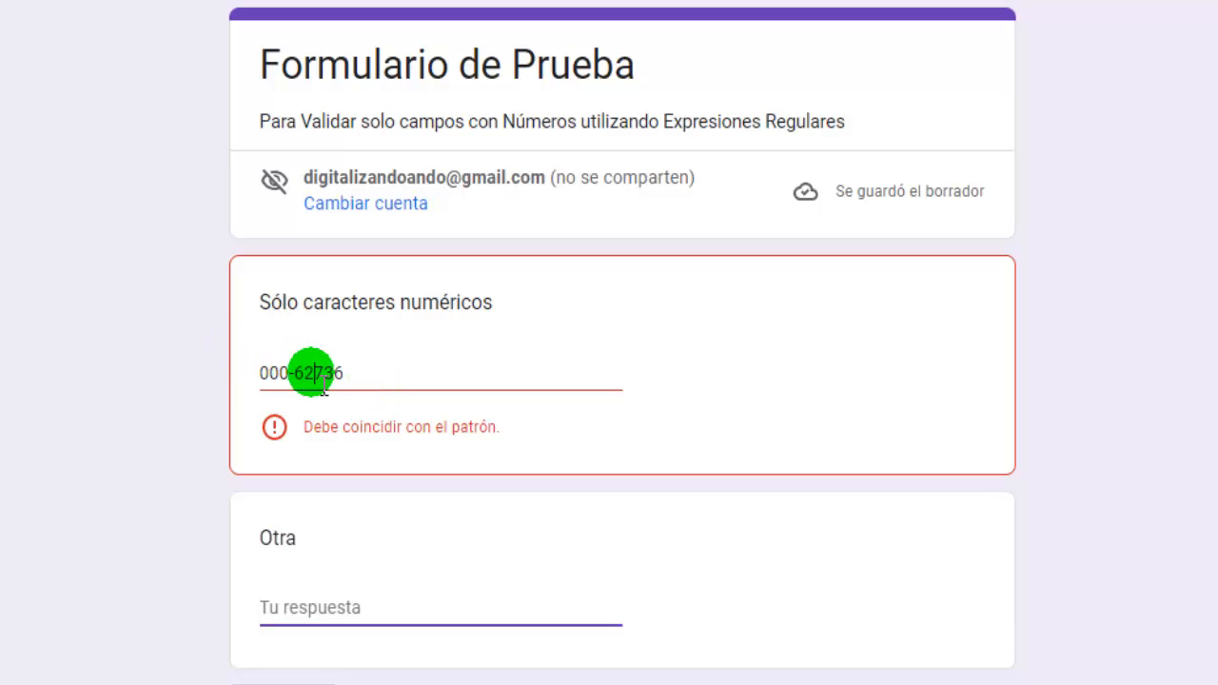
{"action": "left_click_drag", "start_coordinate": [312, 373], "coordinate": [306, 372]}
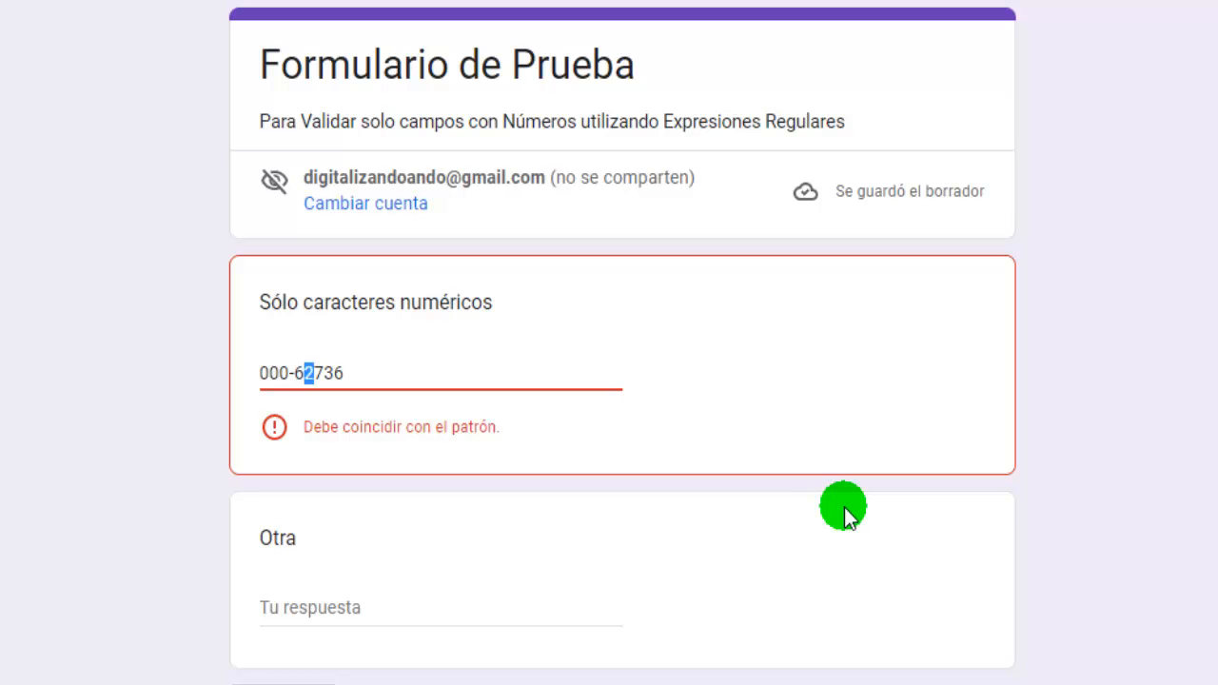
{"action": "type", "text": "4"}
{"action": "key", "text": "Tab"}
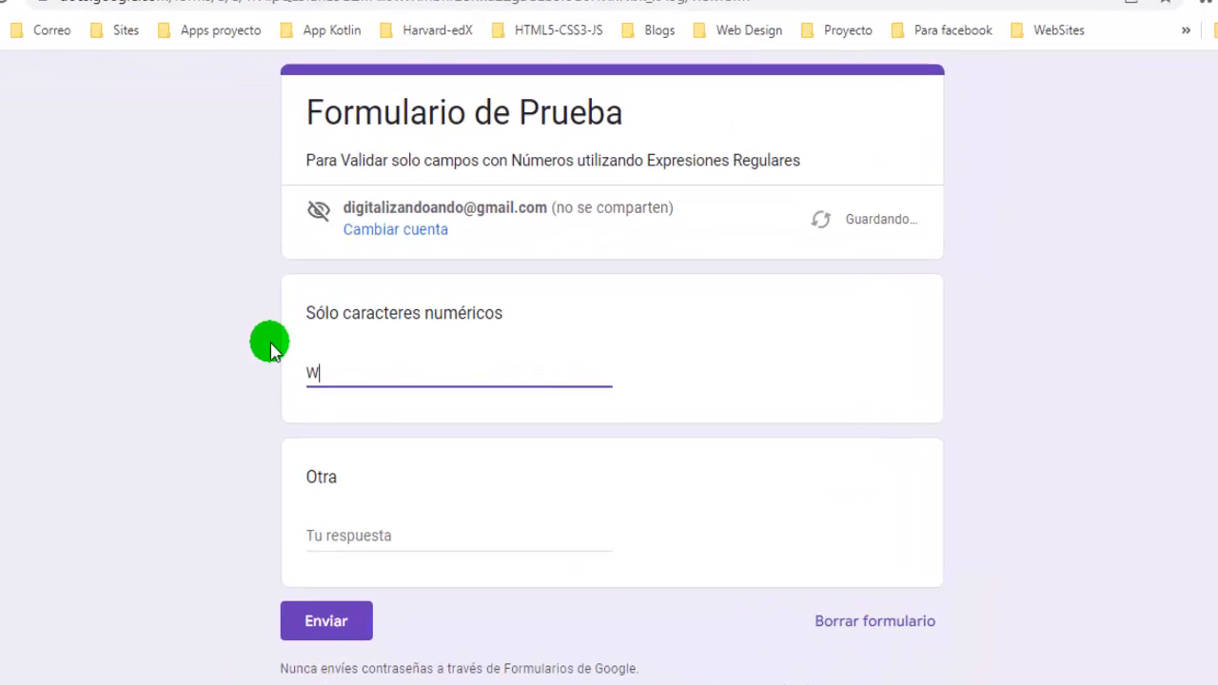
Test the validation with the prefixed answer WS-35487 in the "Sólo caracteres numéricos" question and select the whole answer
{"action": "type", "text": "s-"}
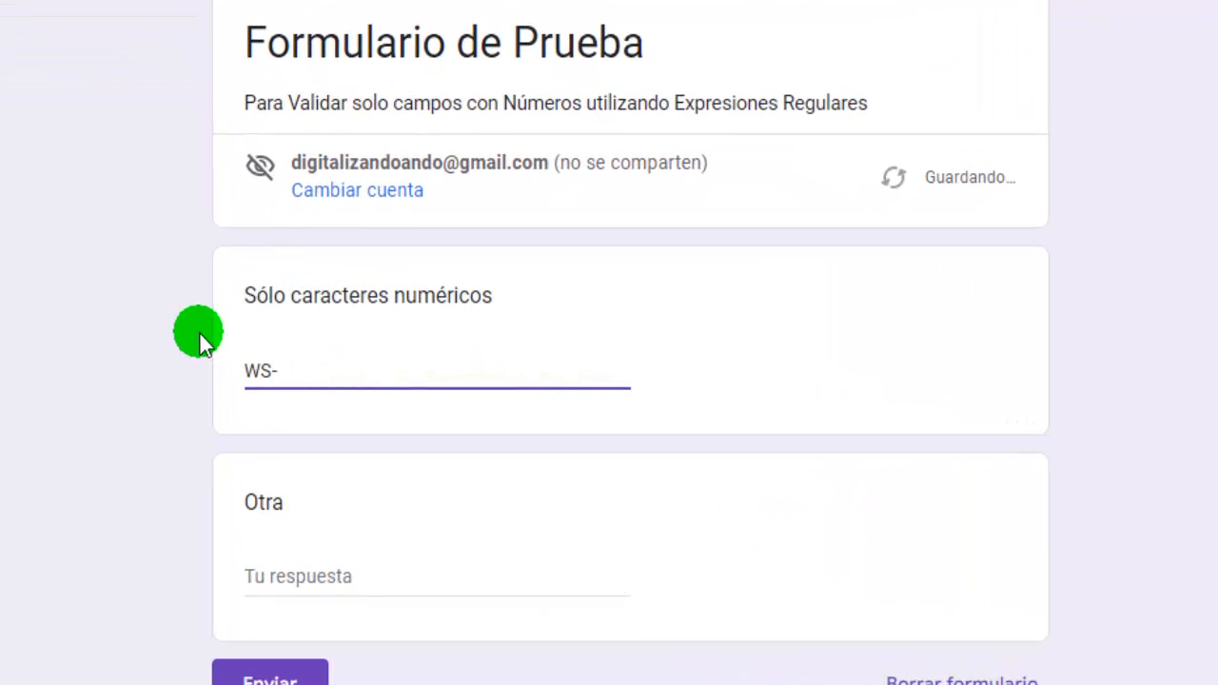
{"action": "type", "text": "35487"}
{"action": "key", "text": "Tab"}
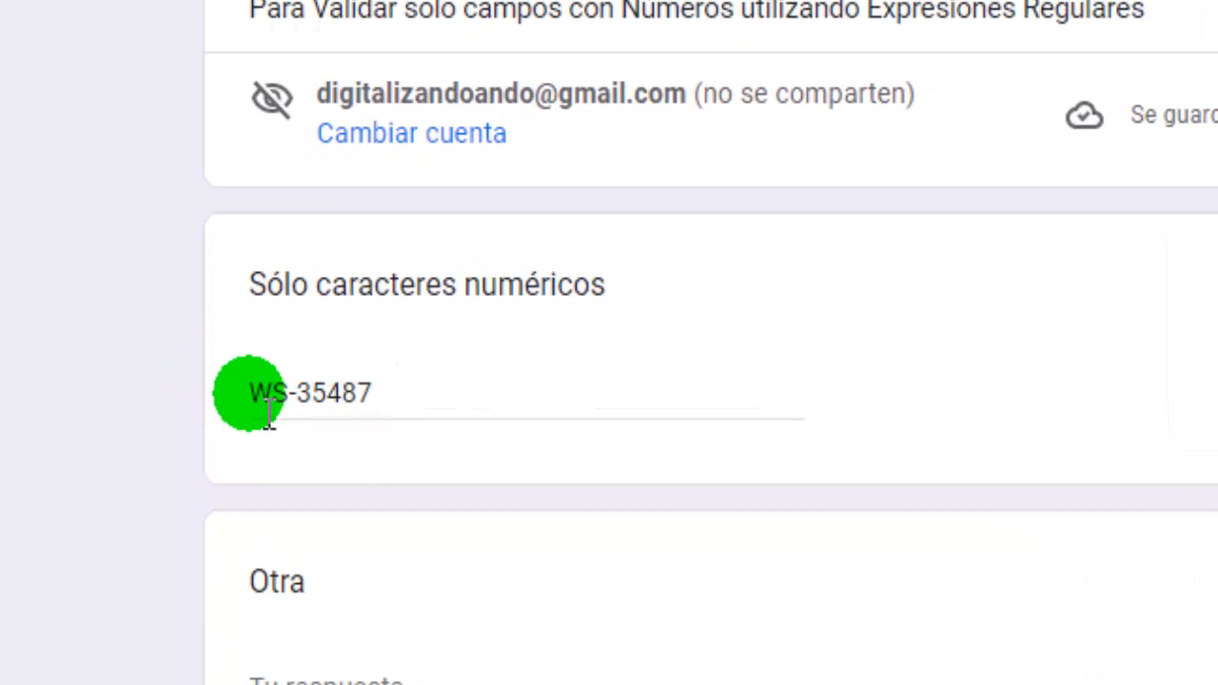
{"action": "left_click_drag", "start_coordinate": [248, 394], "coordinate": [698, 389]}
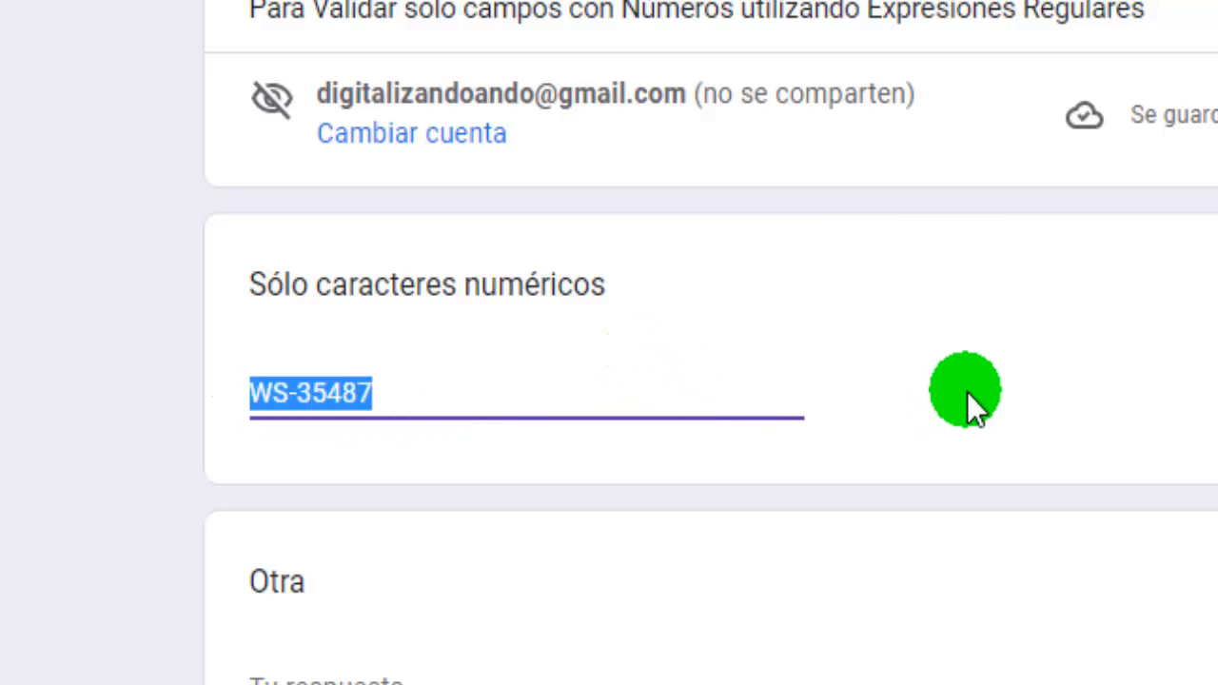